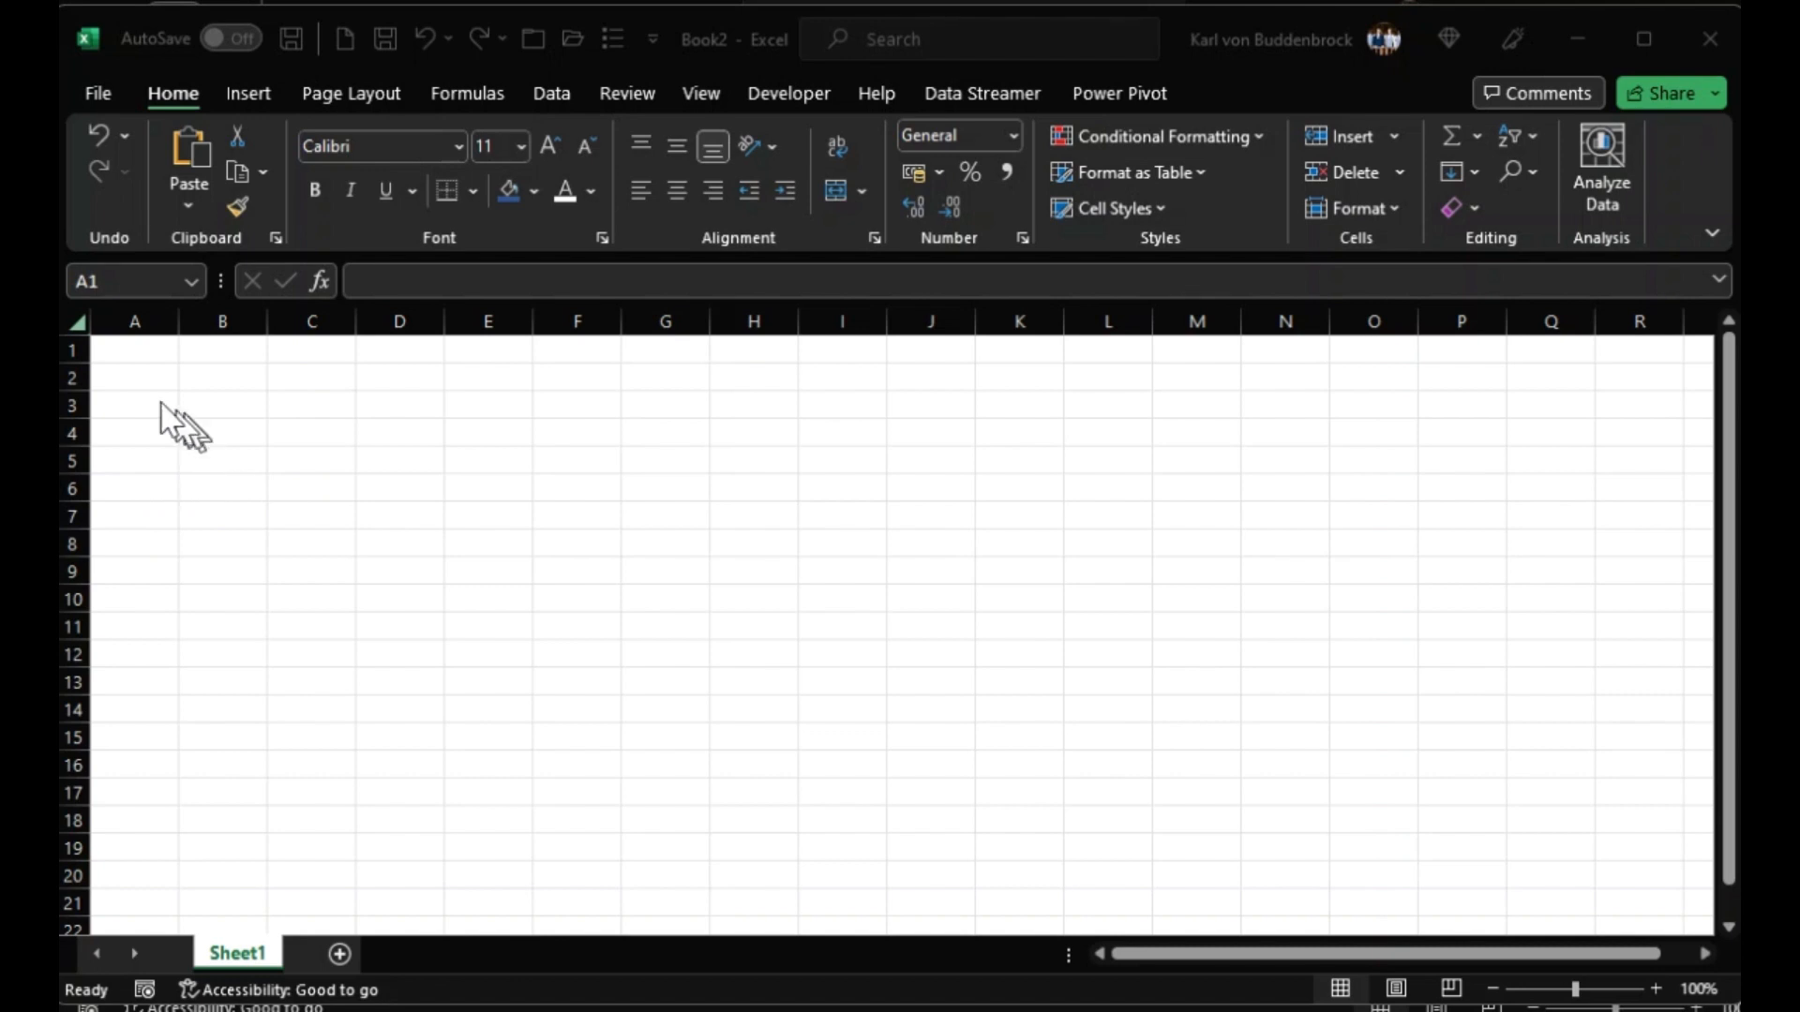
# Enter the label SALARY in cell A1 and the amount 10000 in B1.
pyautogui.click(130, 350)
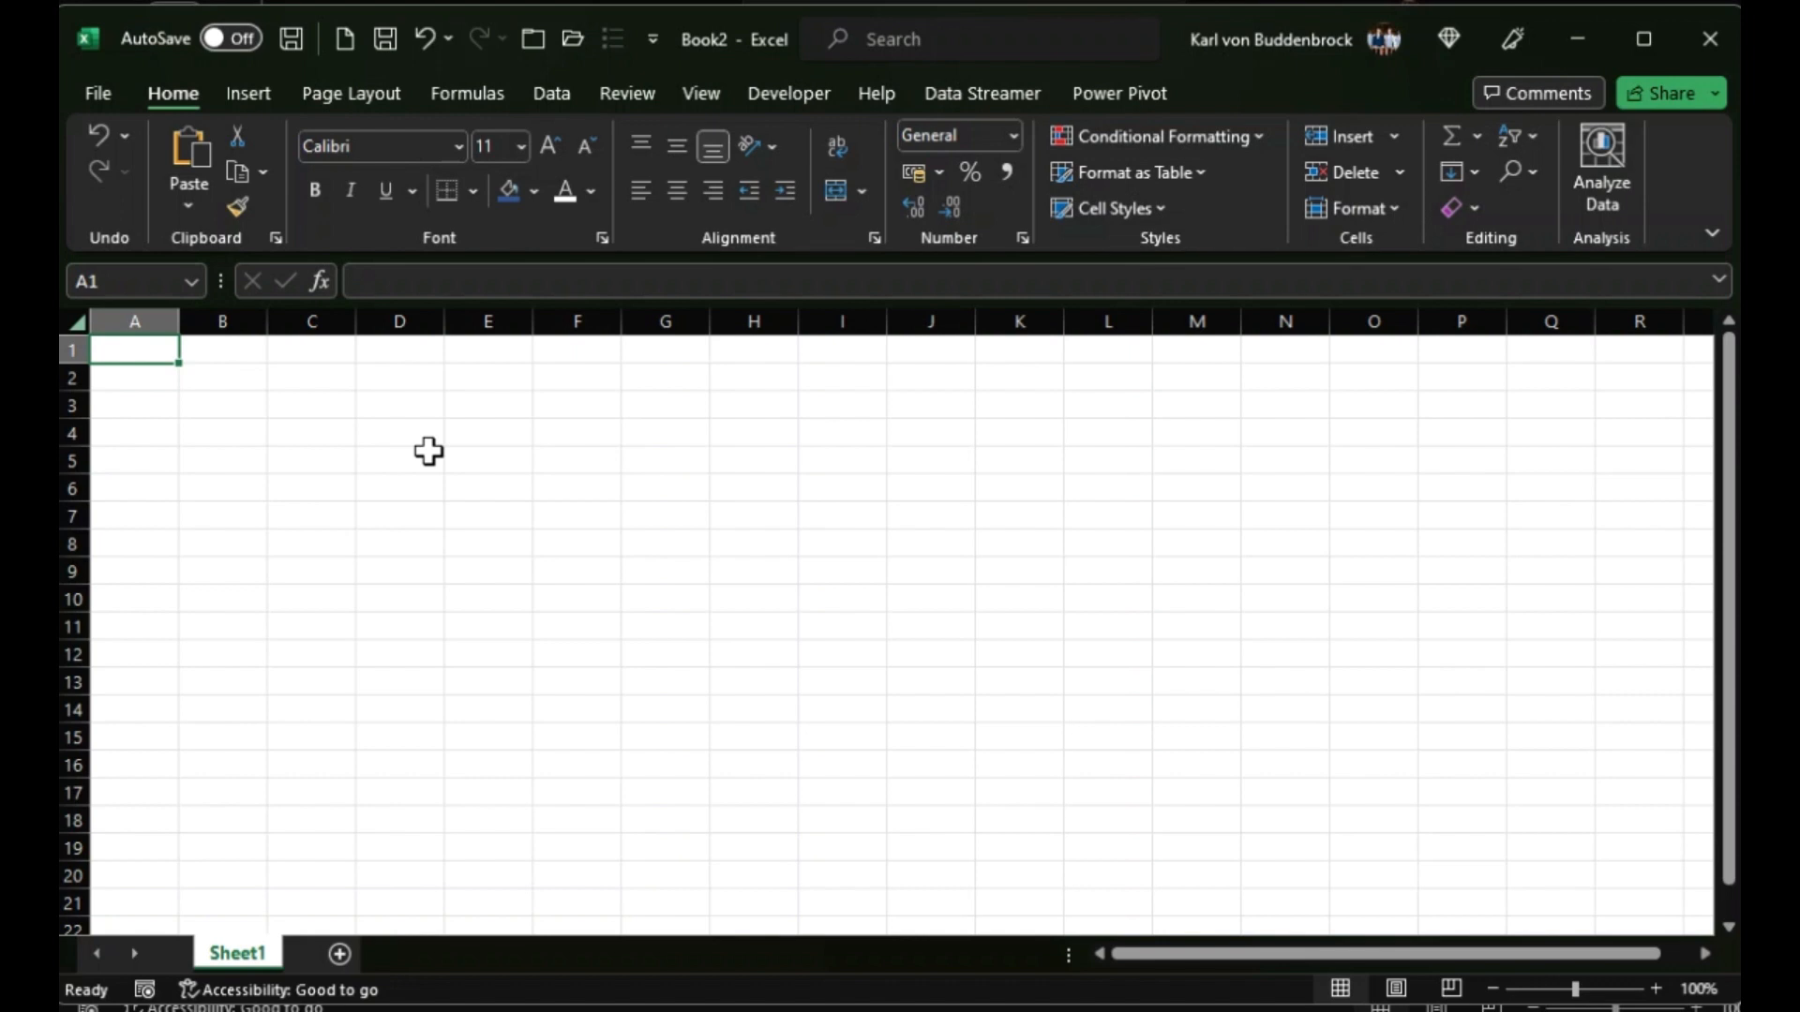
pyautogui.write('SALARY')
pyautogui.press('Tab')
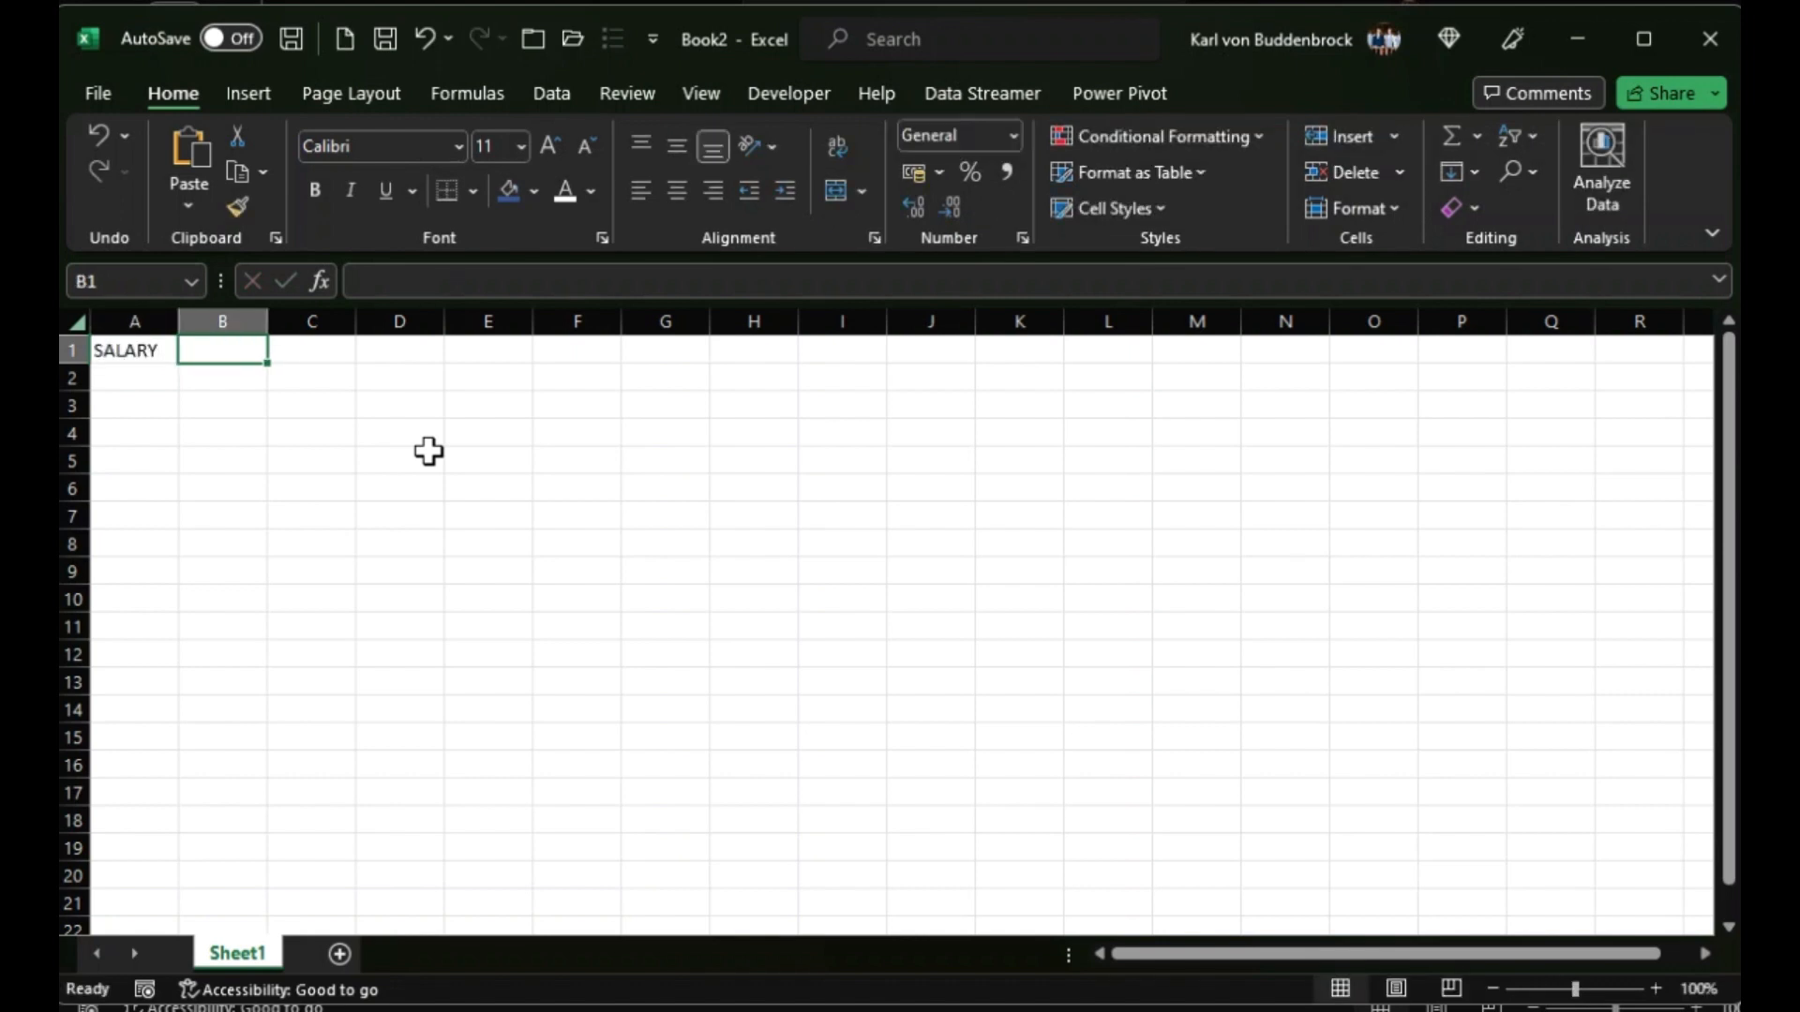
pyautogui.write('10000')
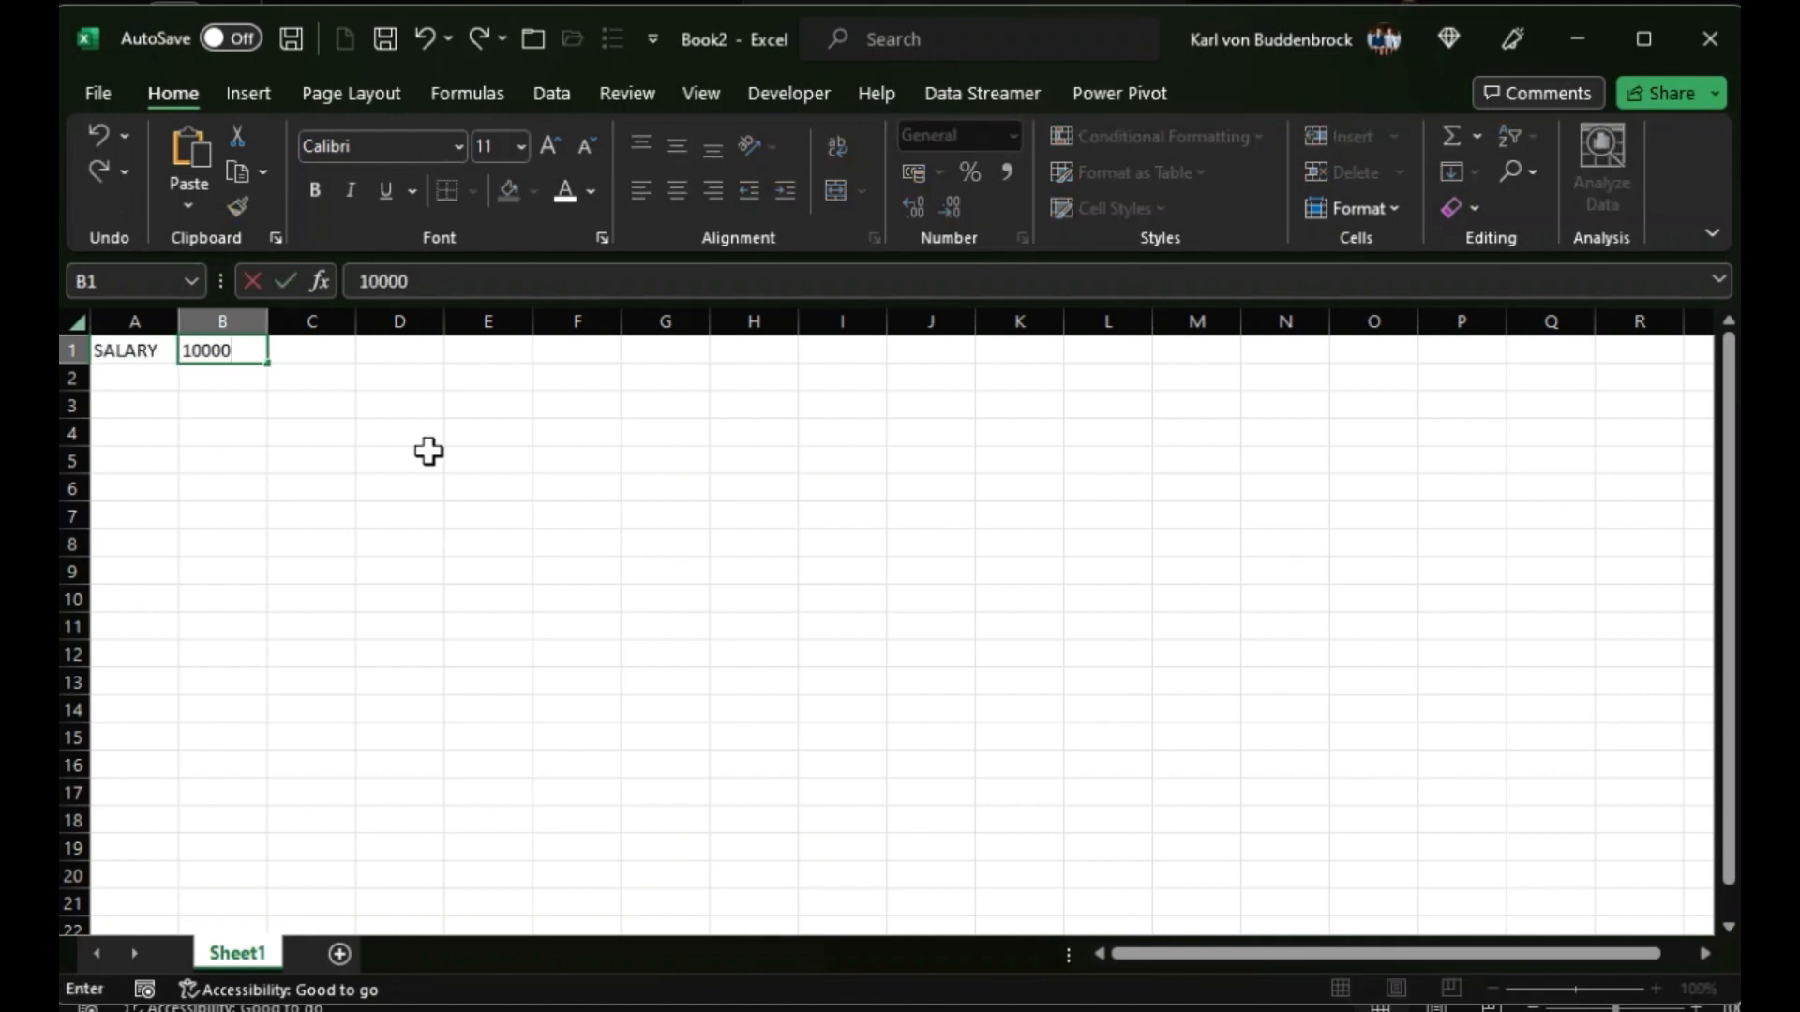
pyautogui.press('Return')
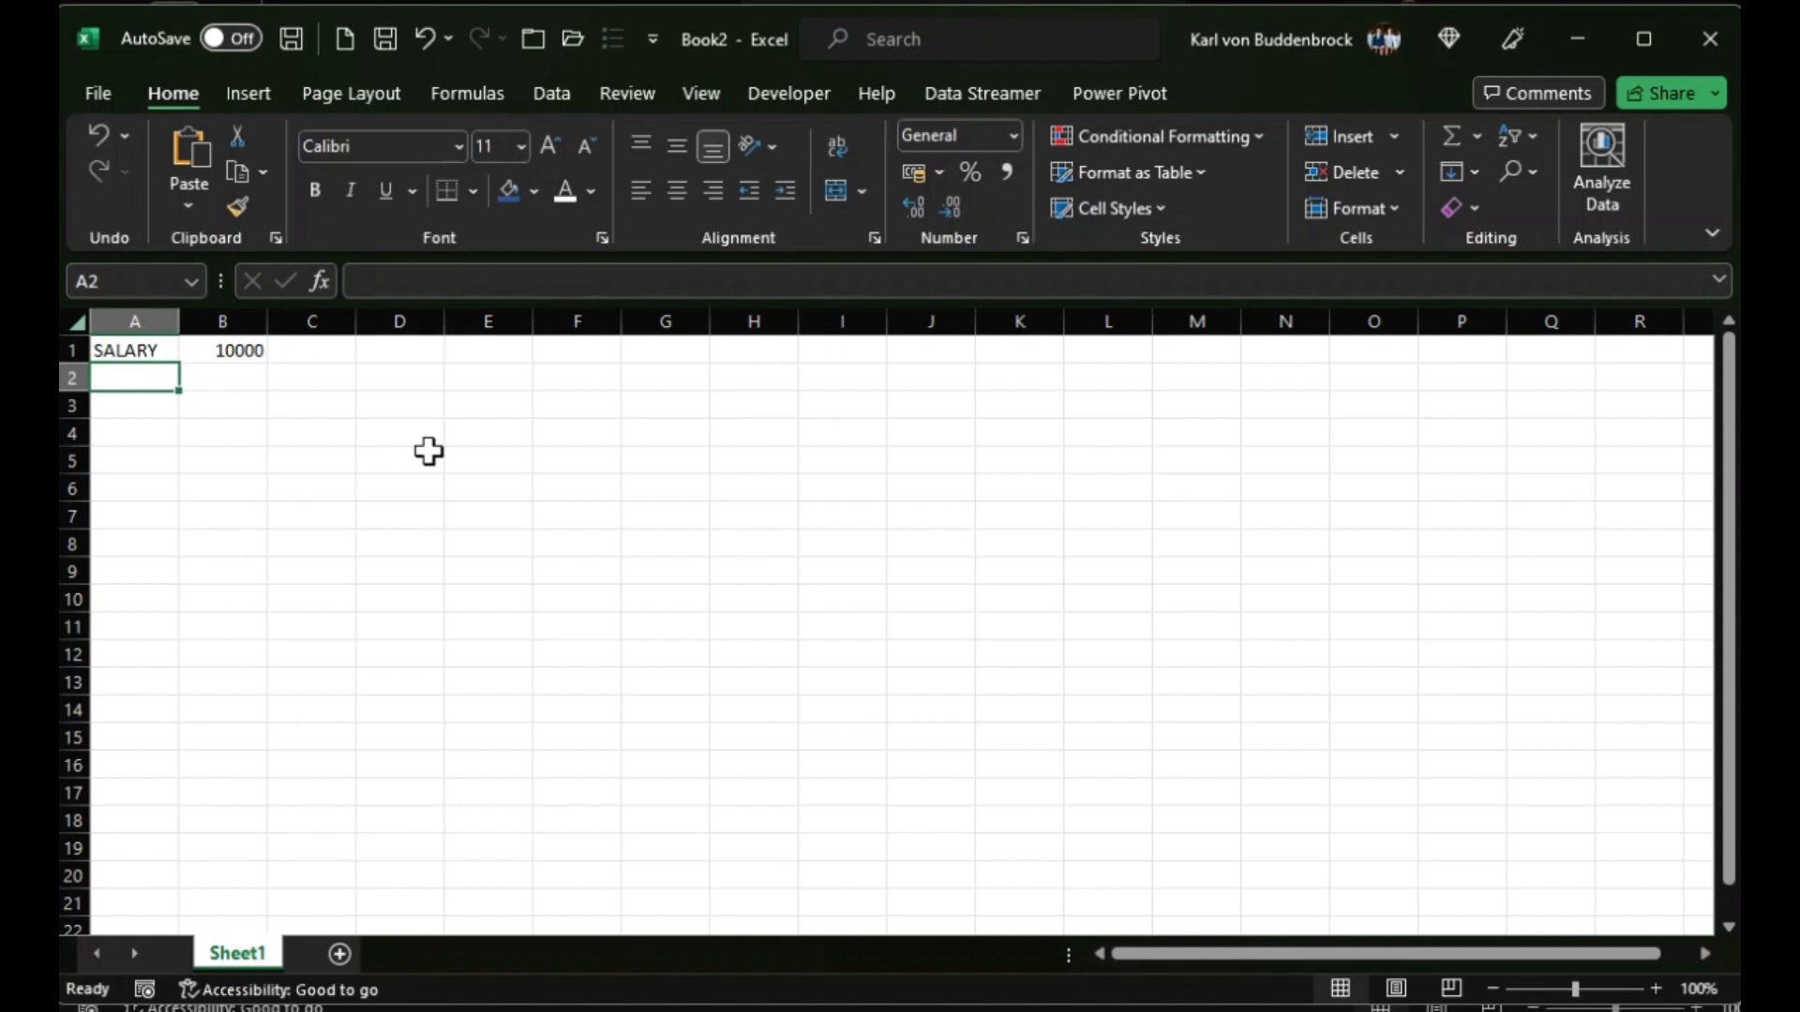
# Enter the labels SALES, COMMISSION and TOTAL in cells A2, A3 and A4.
pyautogui.write('sala')
pyautogui.press('BackSpace')
pyautogui.press('BackSpace')
pyautogui.press('BackSpace')
pyautogui.press('BackSpace')
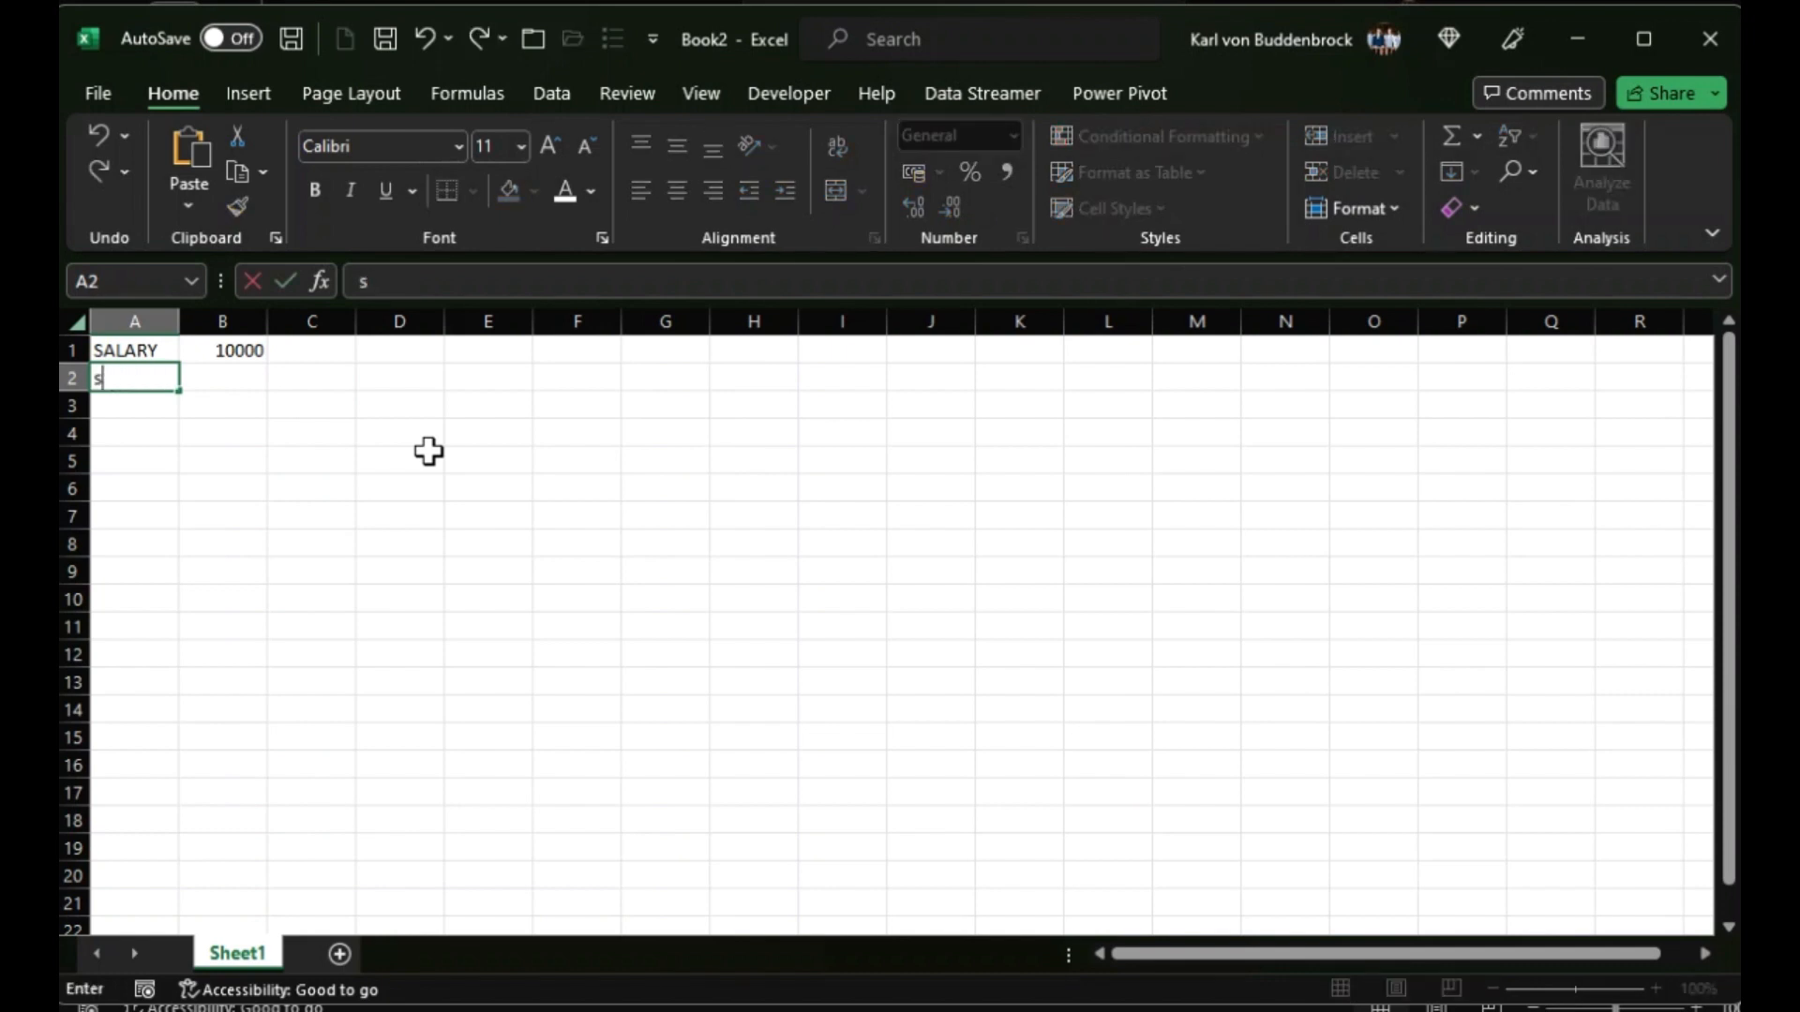
pyautogui.write('SALES')
pyautogui.press('Return')
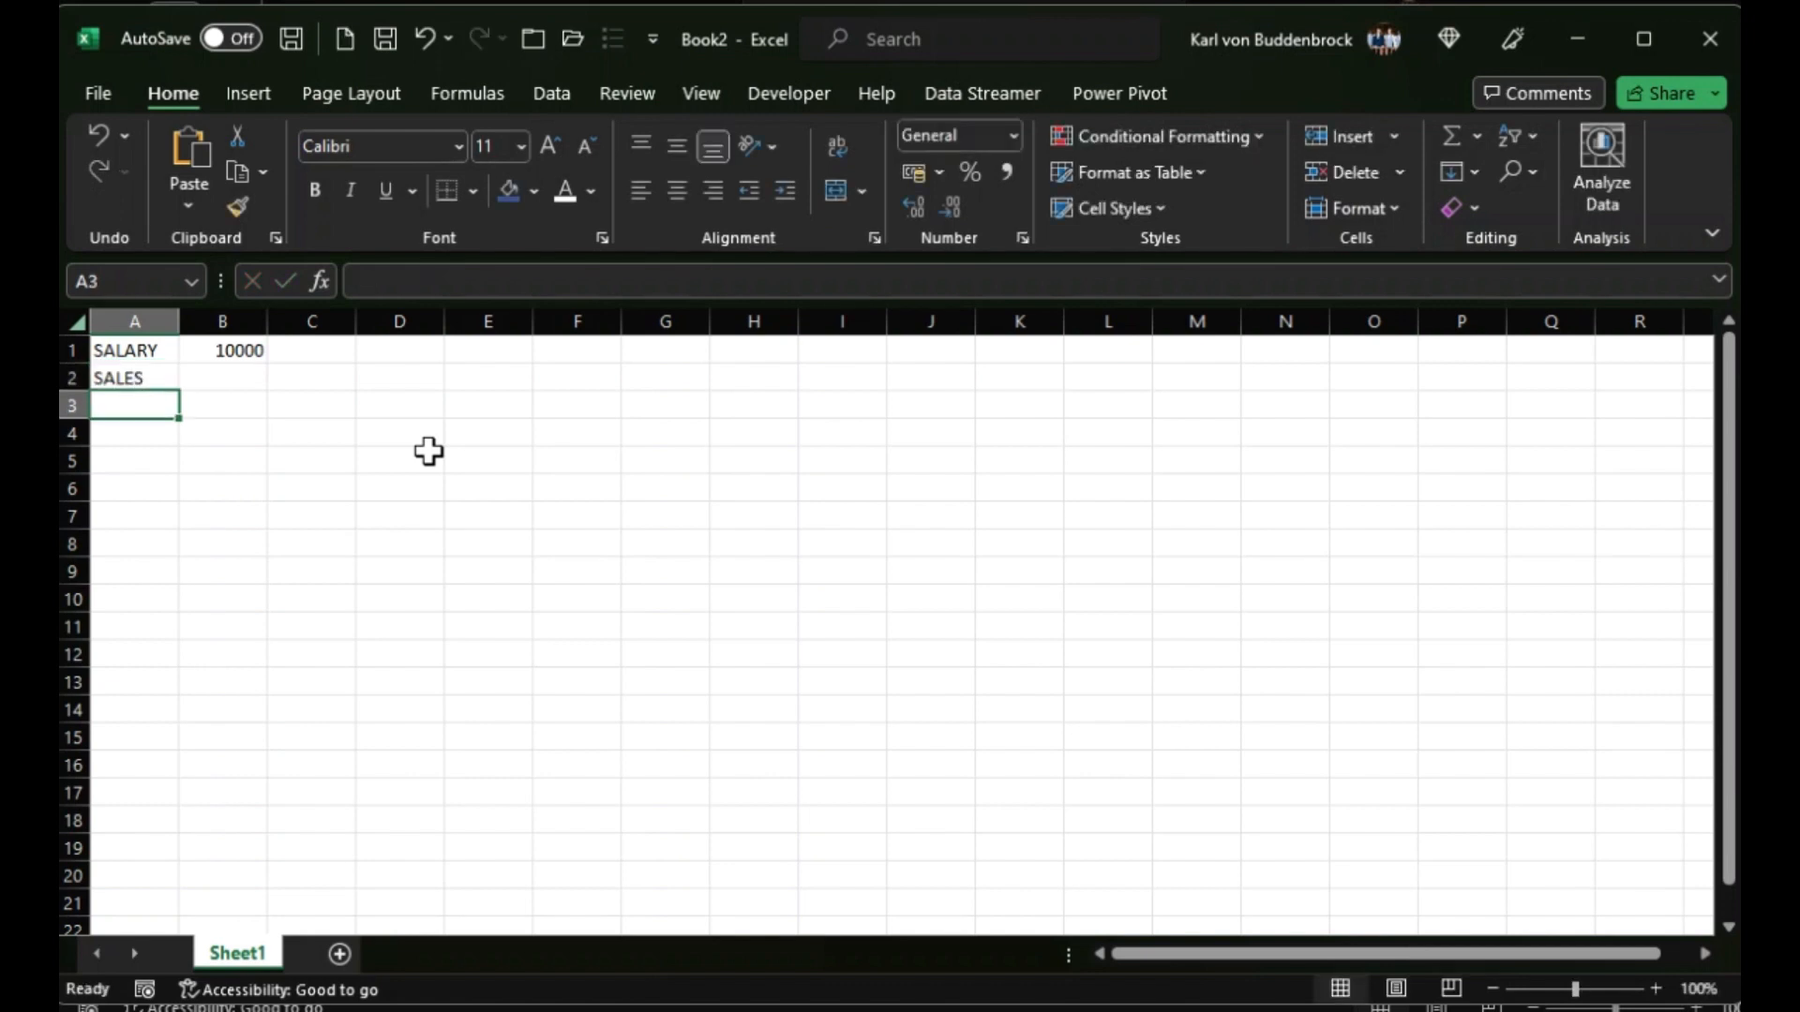
pyautogui.write('COMMISSION')
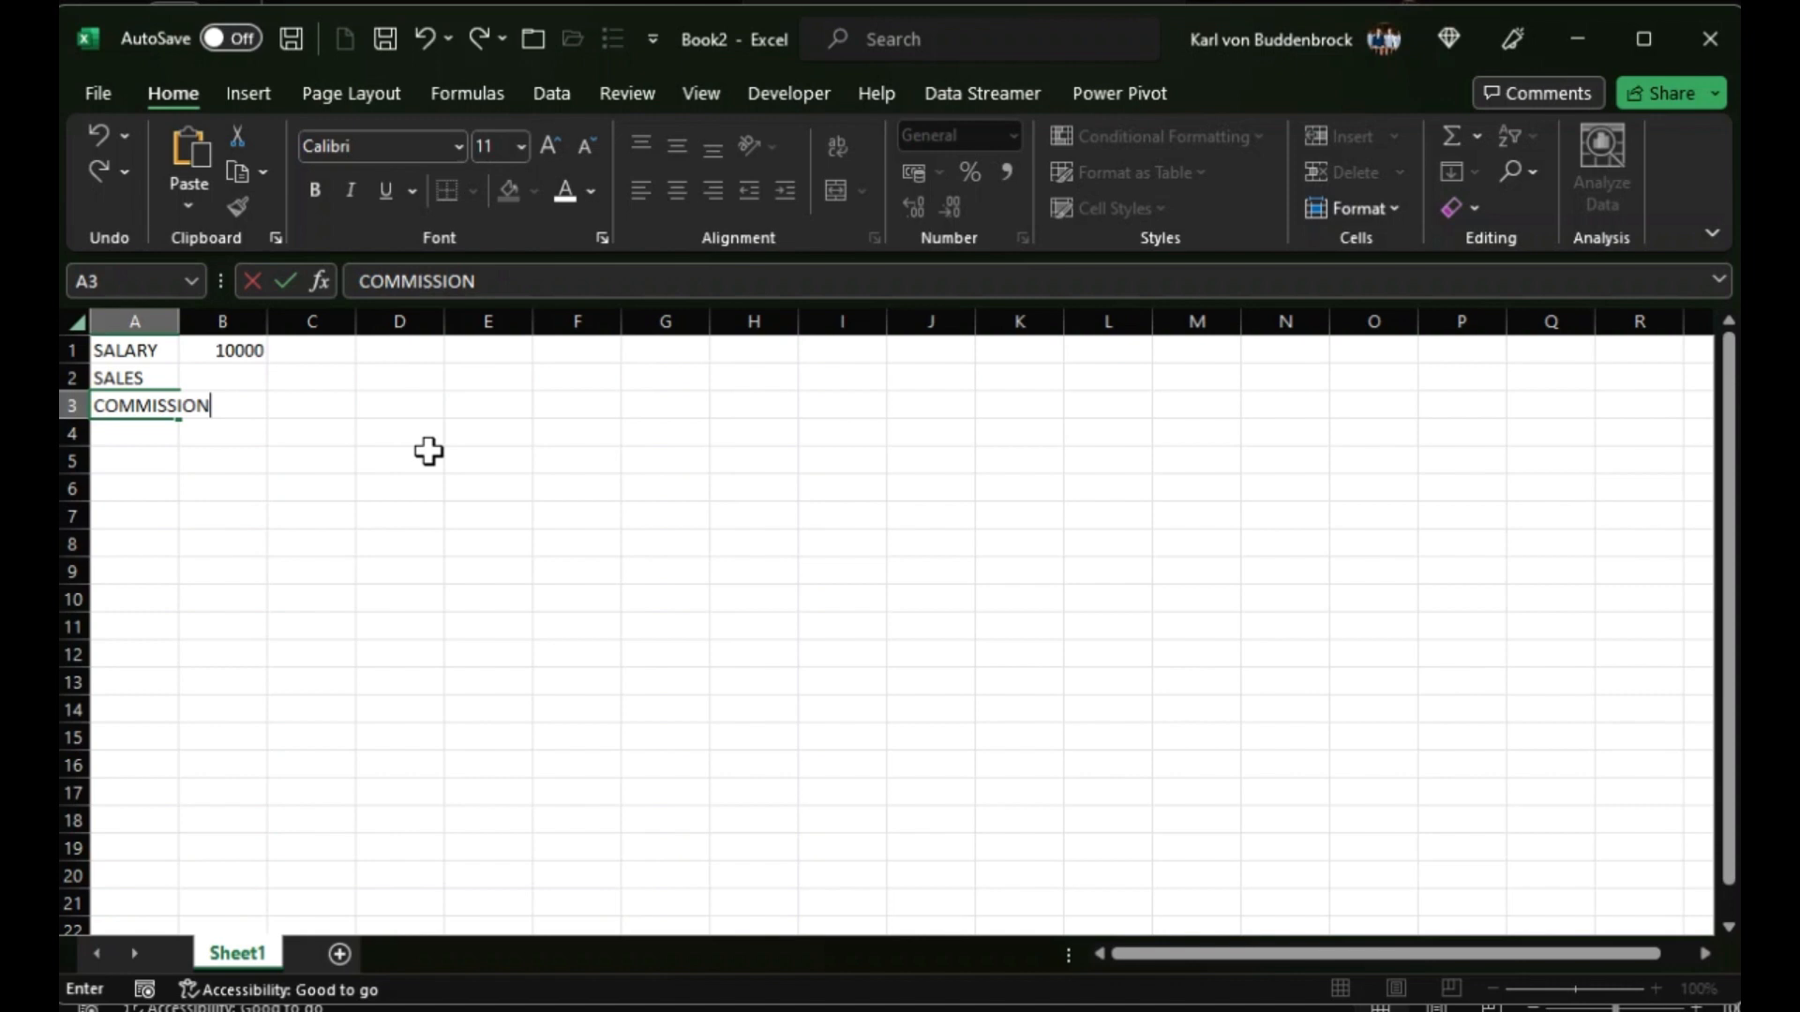
pyautogui.press('Return')
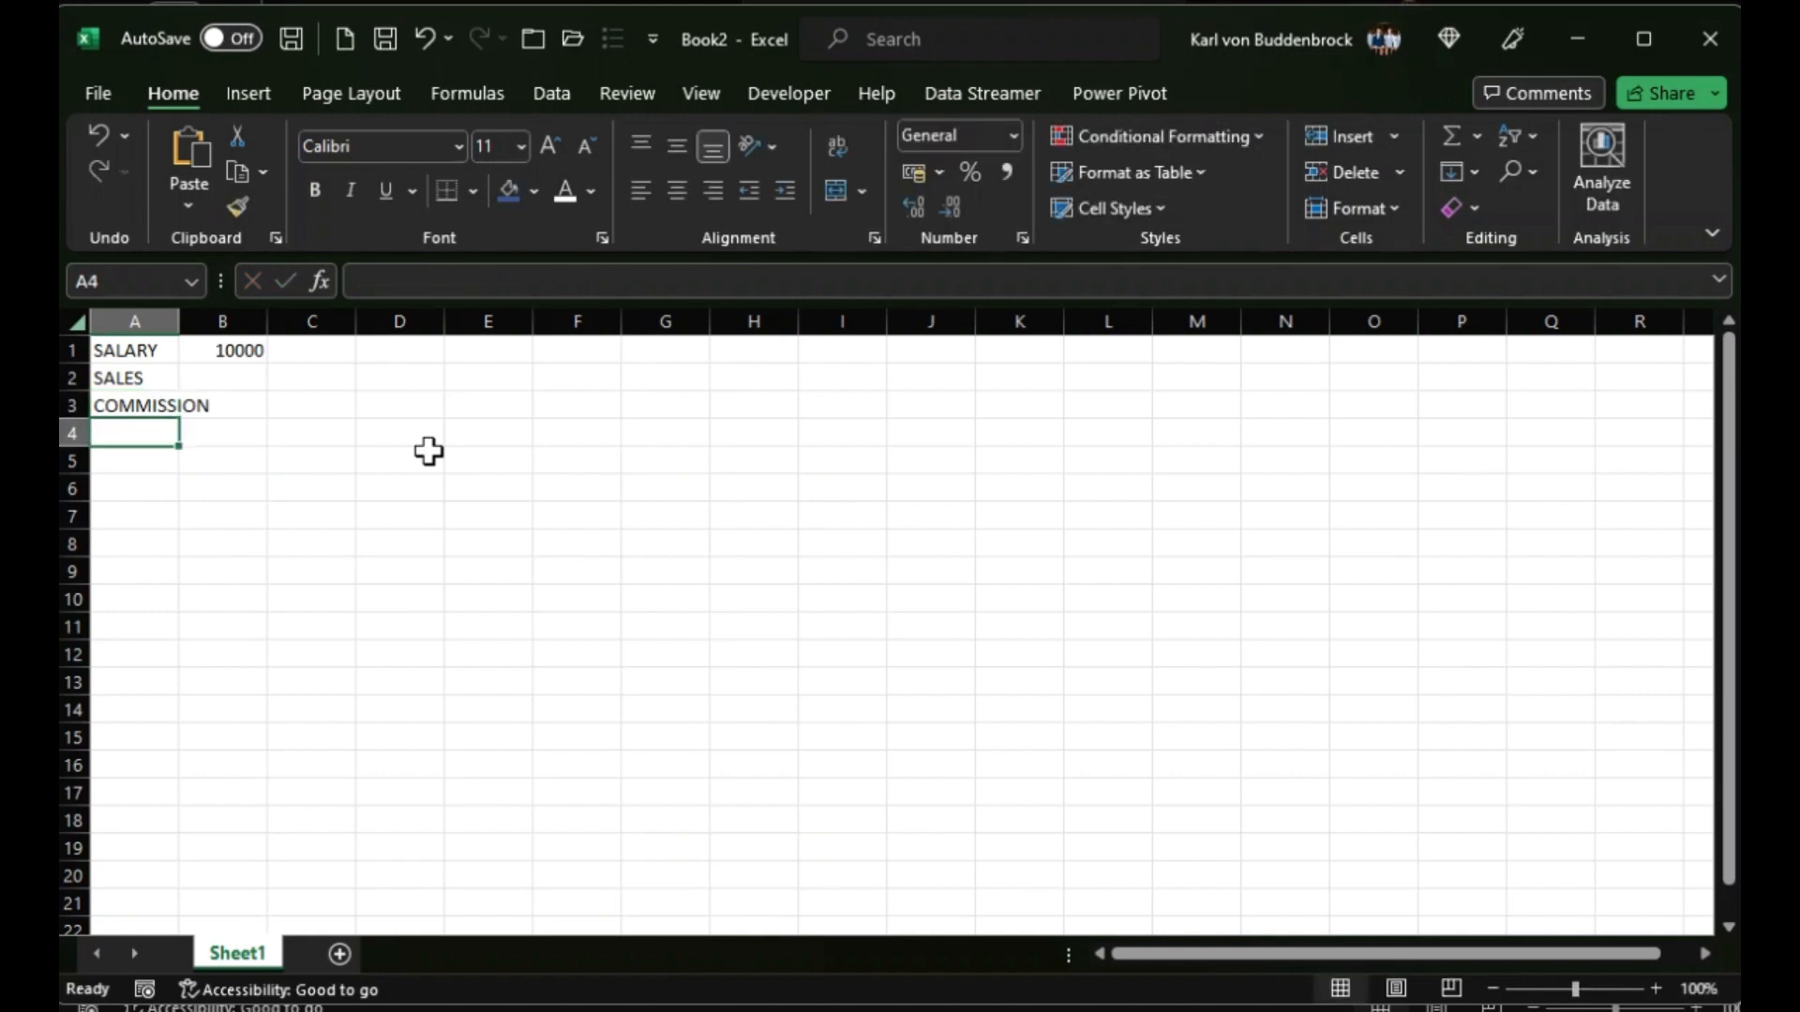
pyautogui.write('TOTAL')
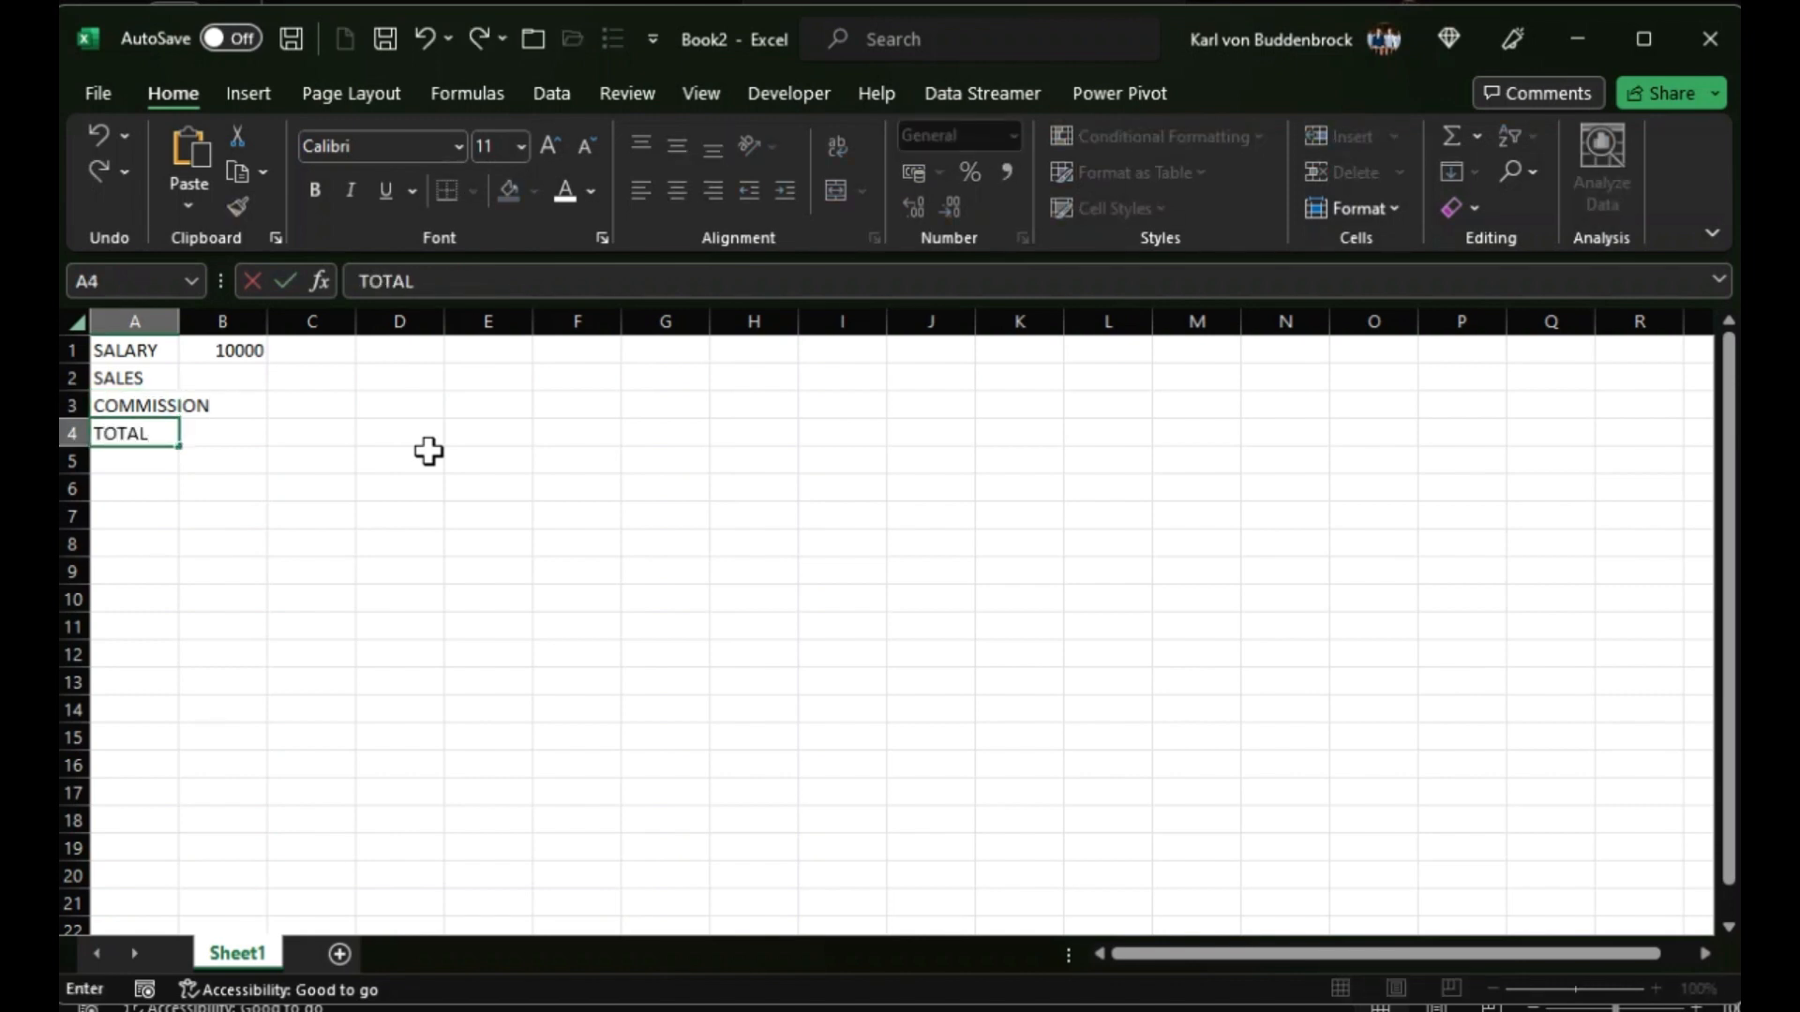
pyautogui.write('+')
pyautogui.press('BackSpace')
pyautogui.press('Tab')
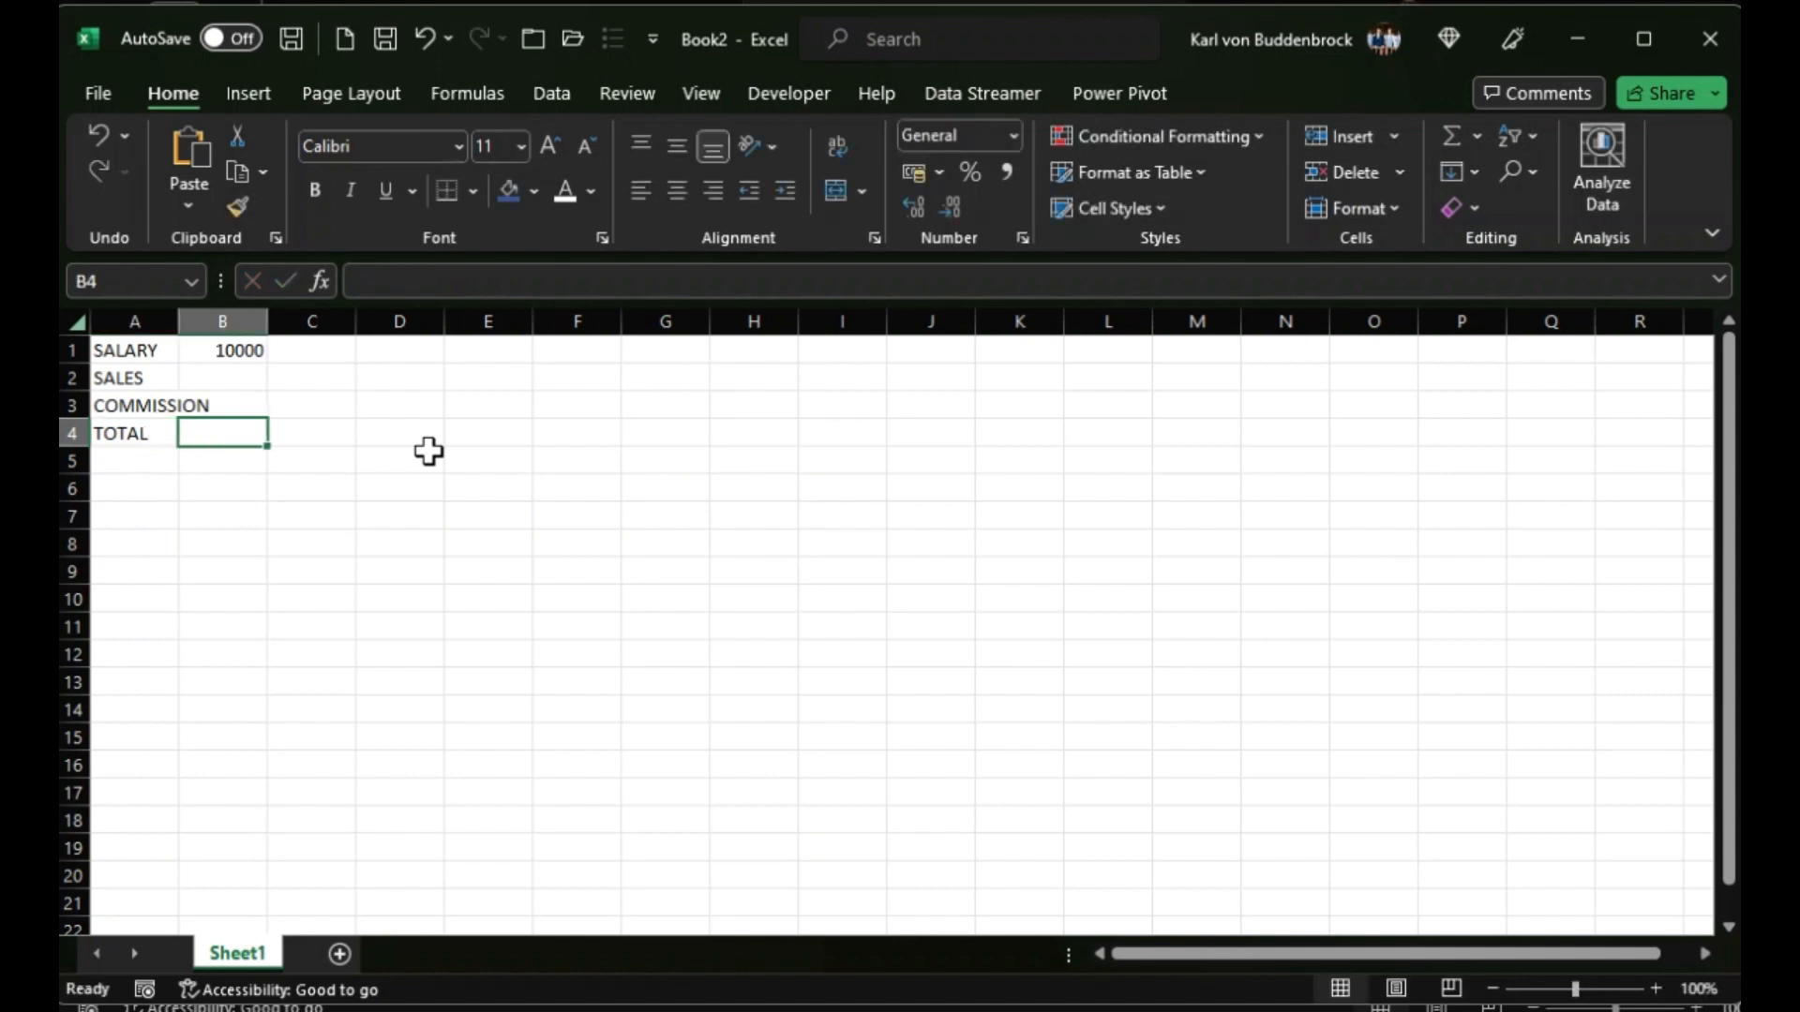
# Enter the formula =B1+B3 in B4 to add the salary and the commission.
pyautogui.write('=')
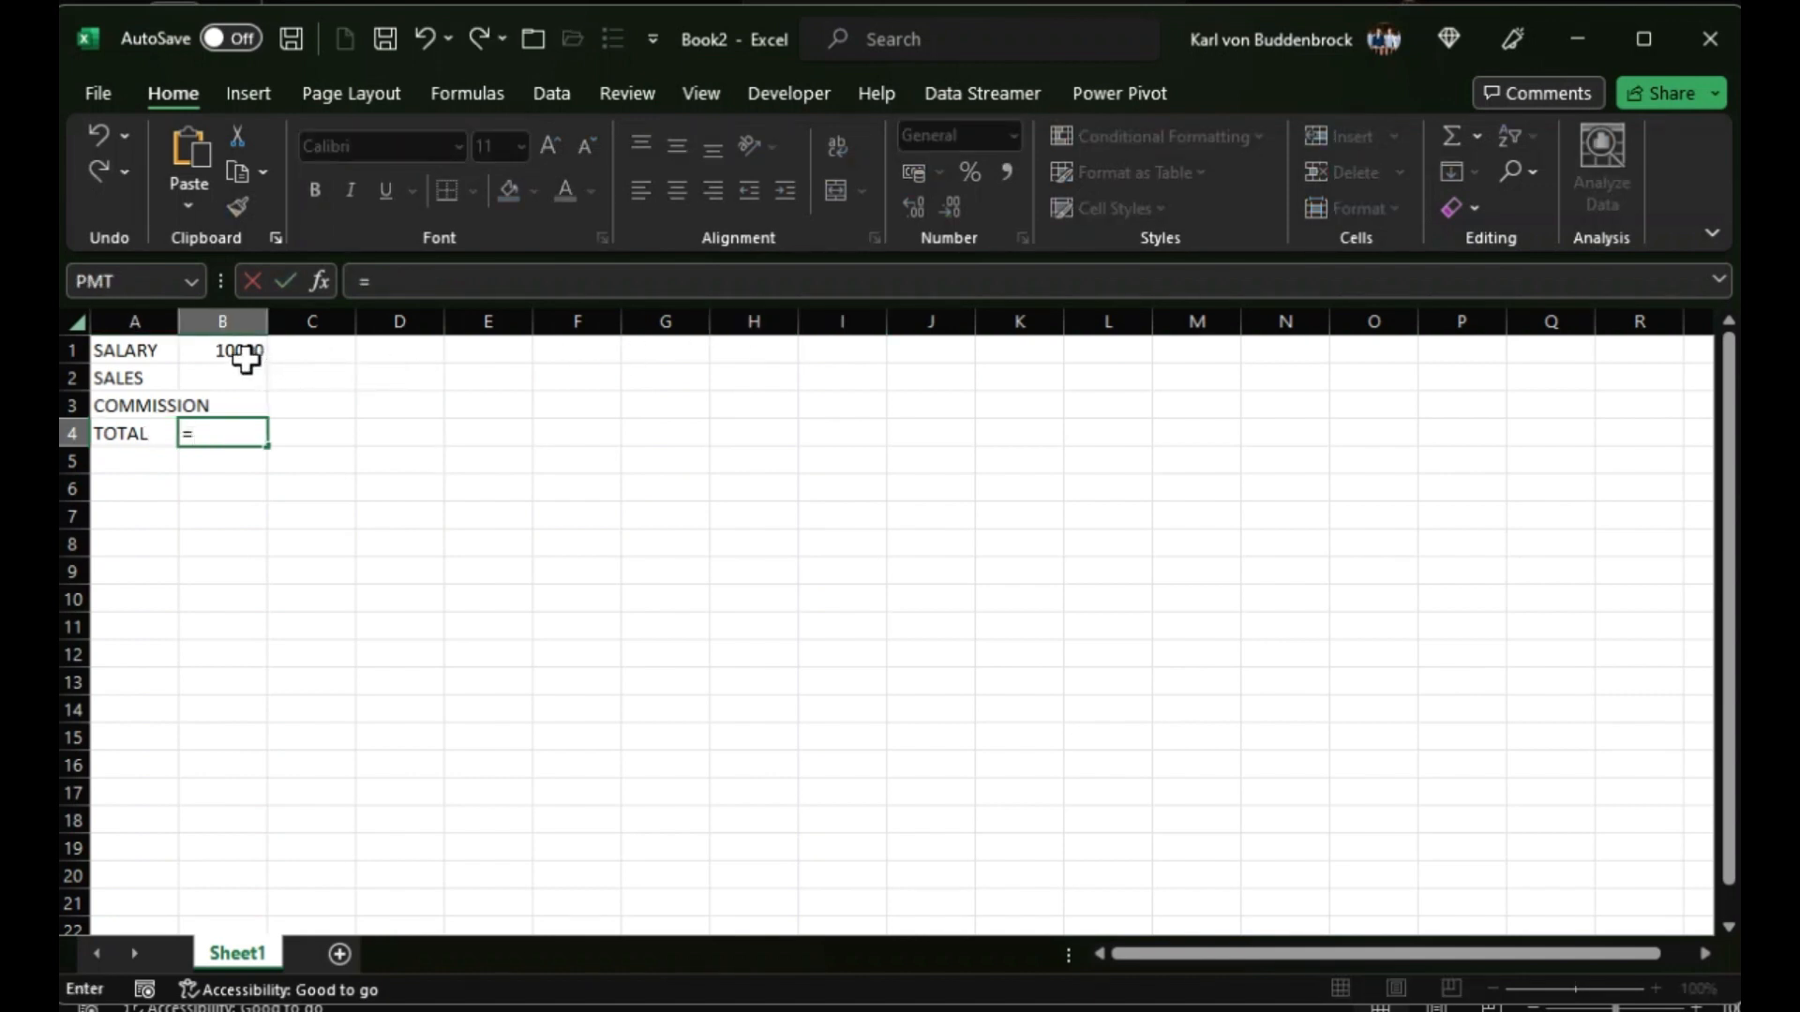
pyautogui.click(246, 354)
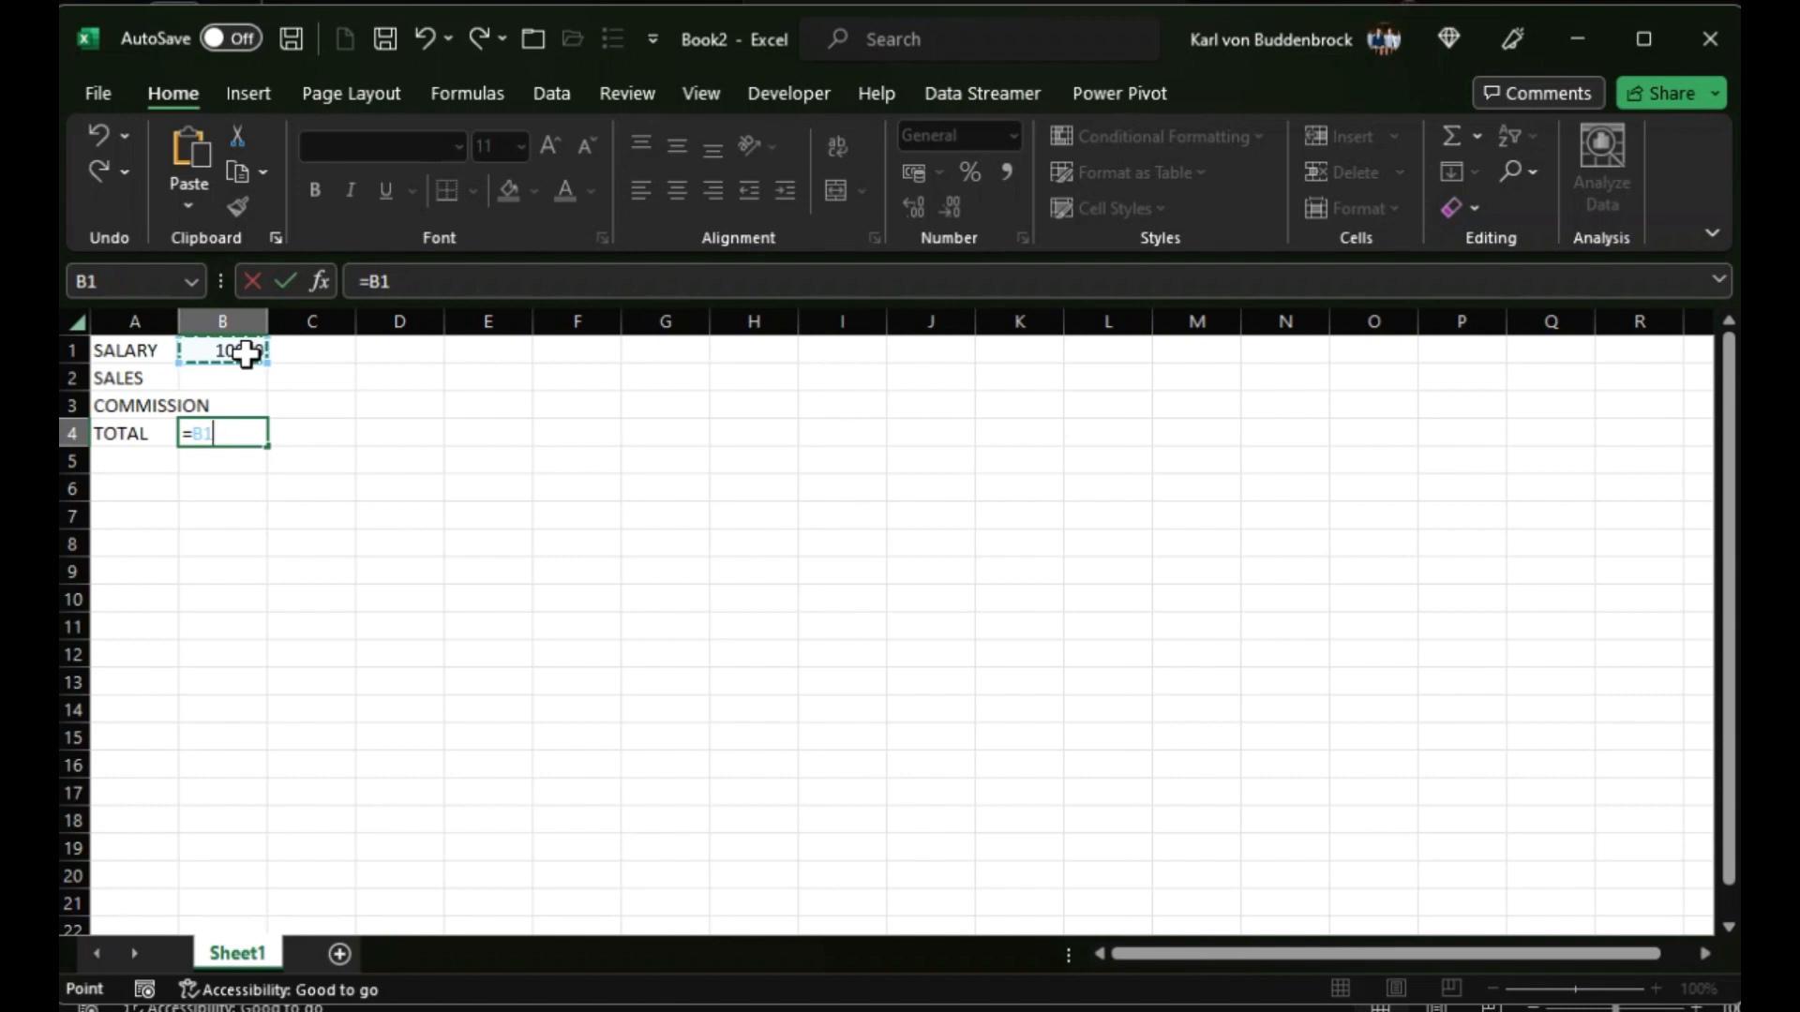
pyautogui.write('+')
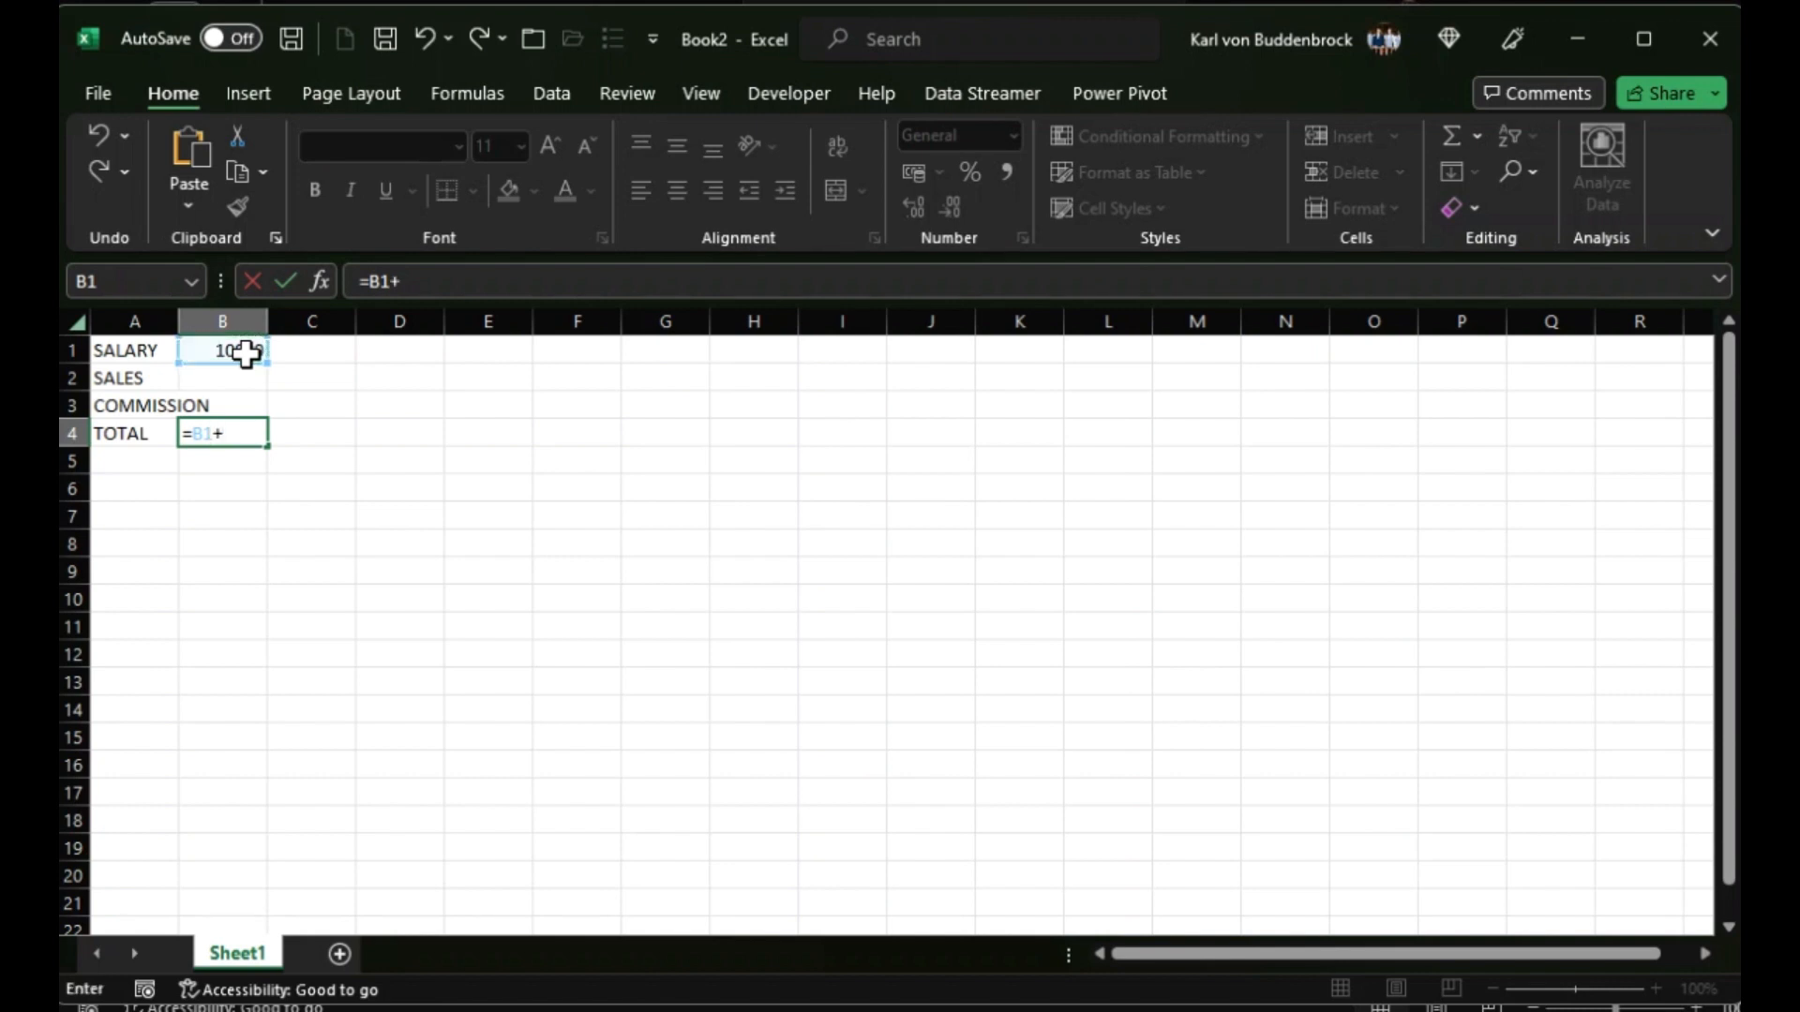
pyautogui.click(240, 404)
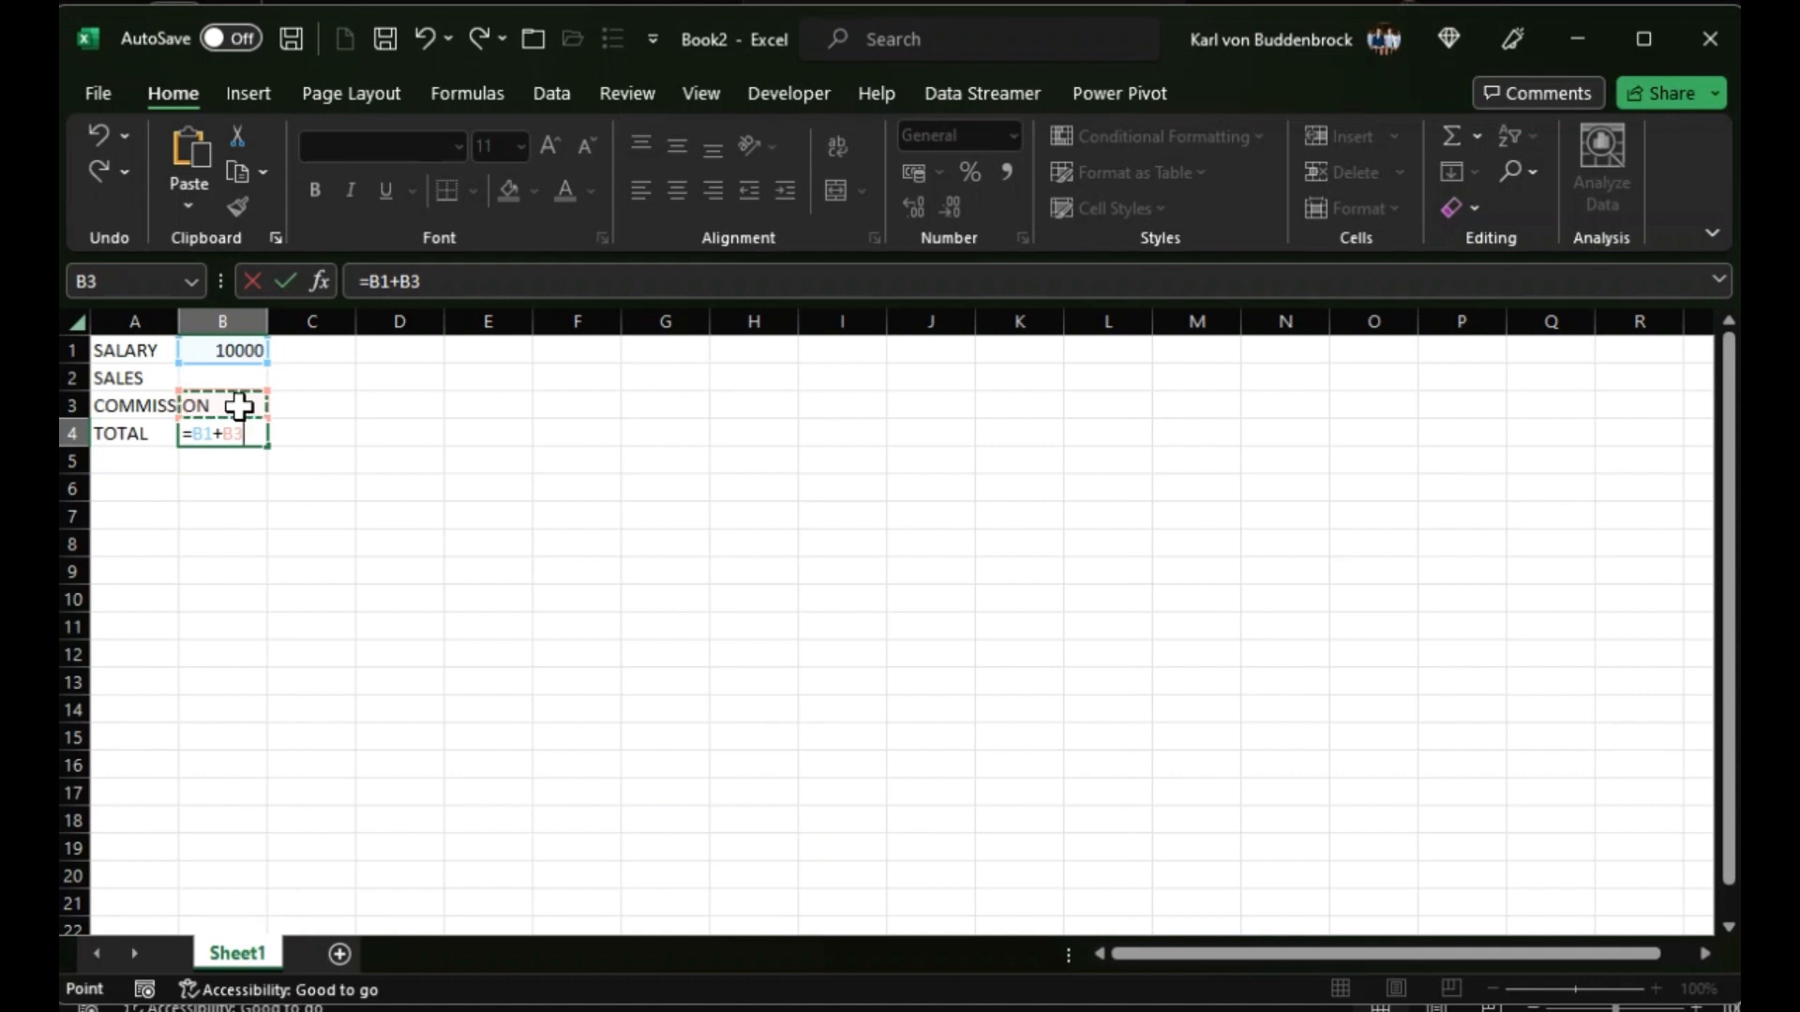
pyautogui.press('Return')
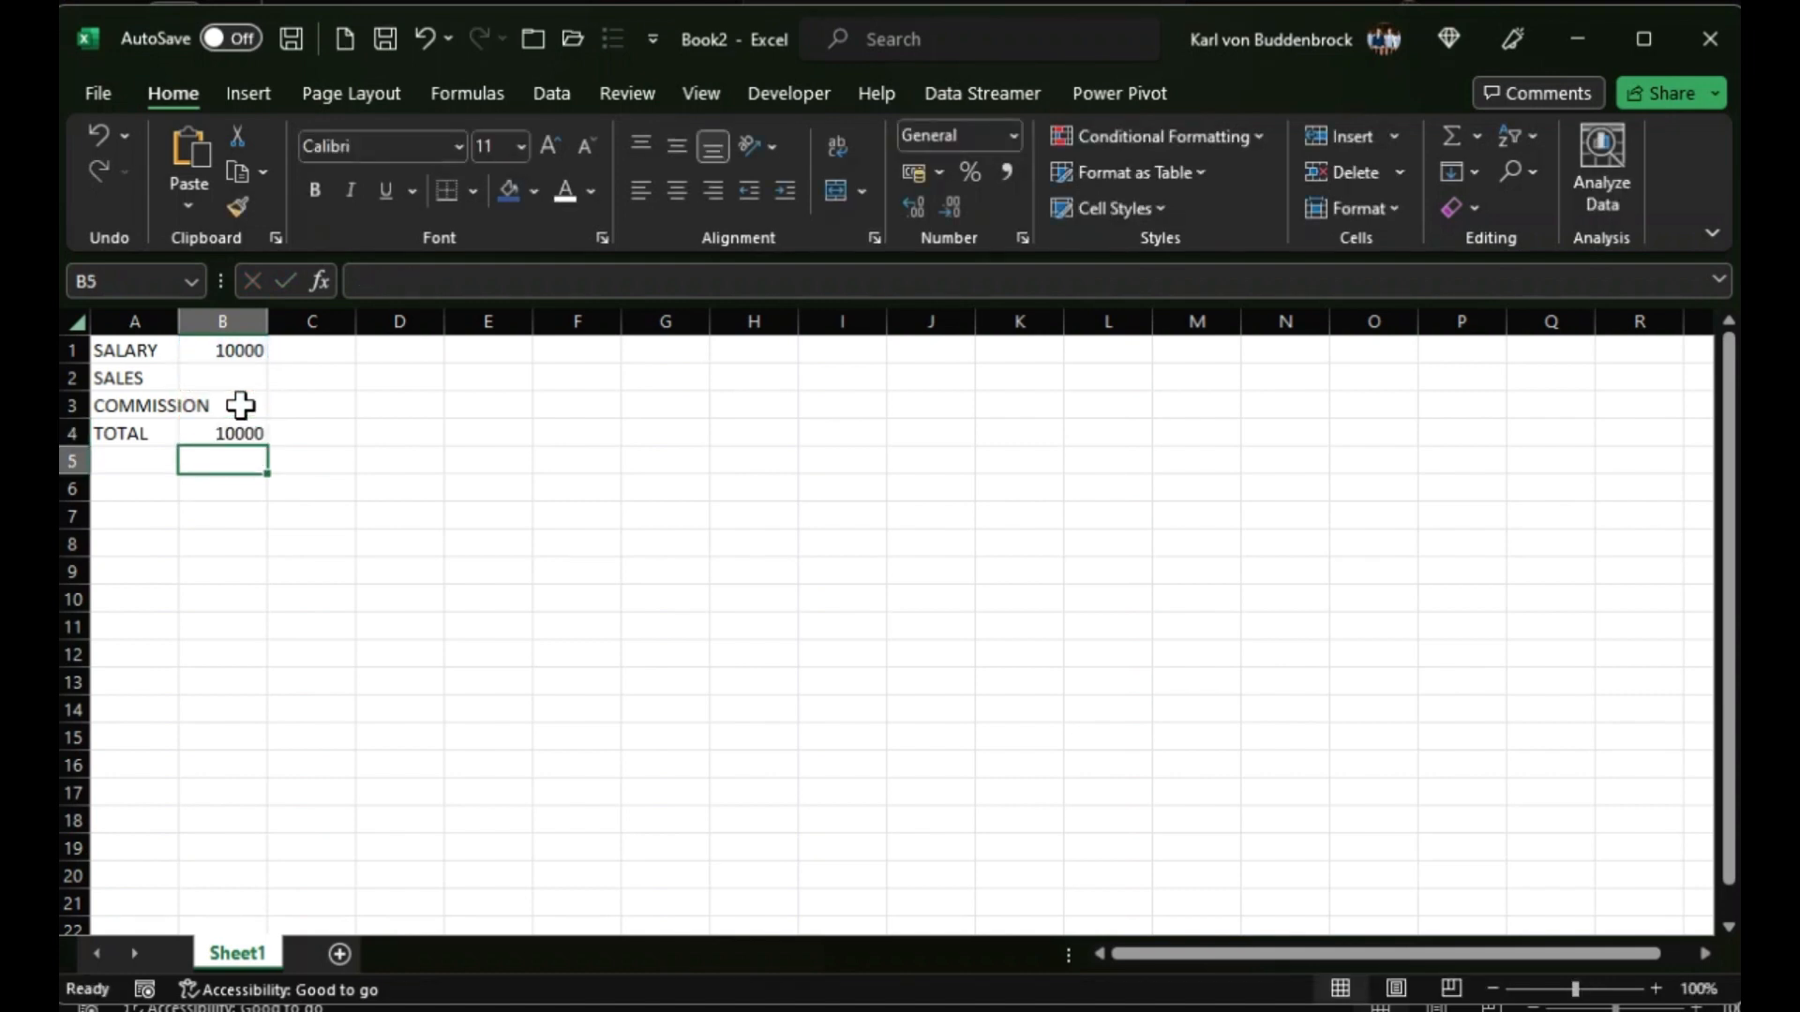
# Widen column A to fit its labels and enter the commission formula =IF(B2>50000,B2*10%,0) in B3.
pyautogui.moveTo(178, 320); pyautogui.dragTo(244, 321)
pyautogui.click(258, 403)
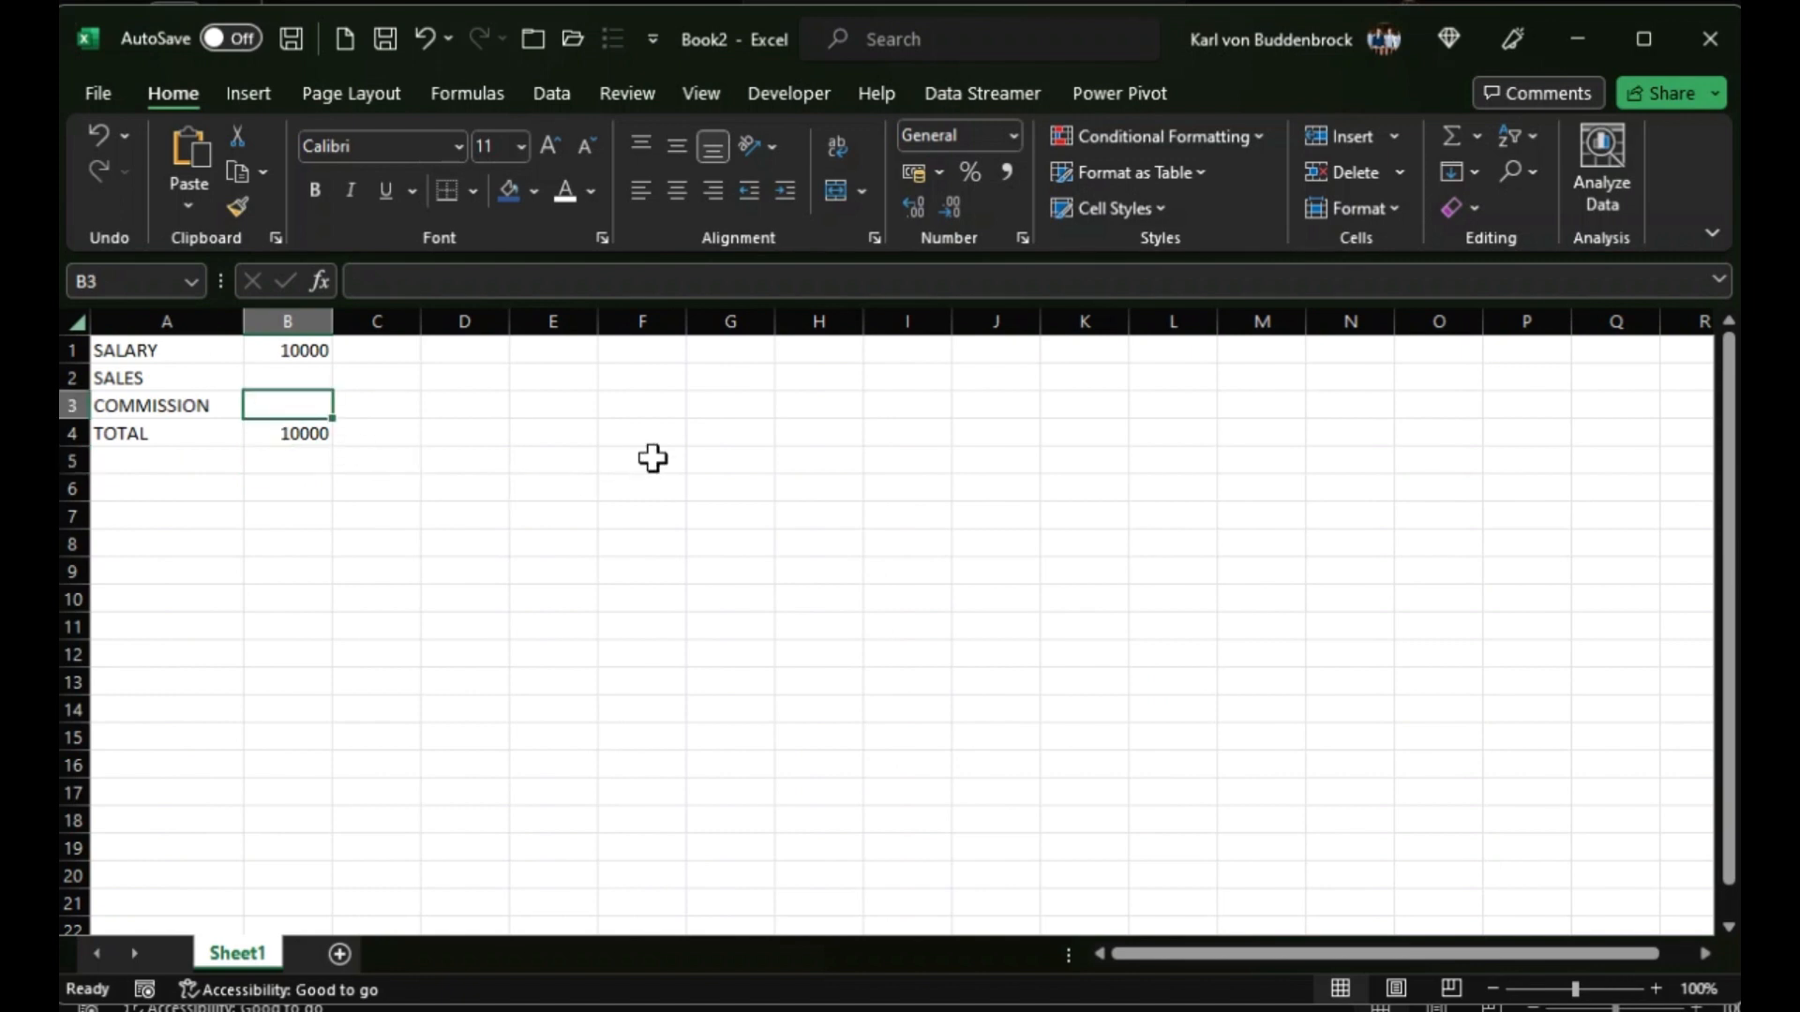
pyautogui.write('=IF(')
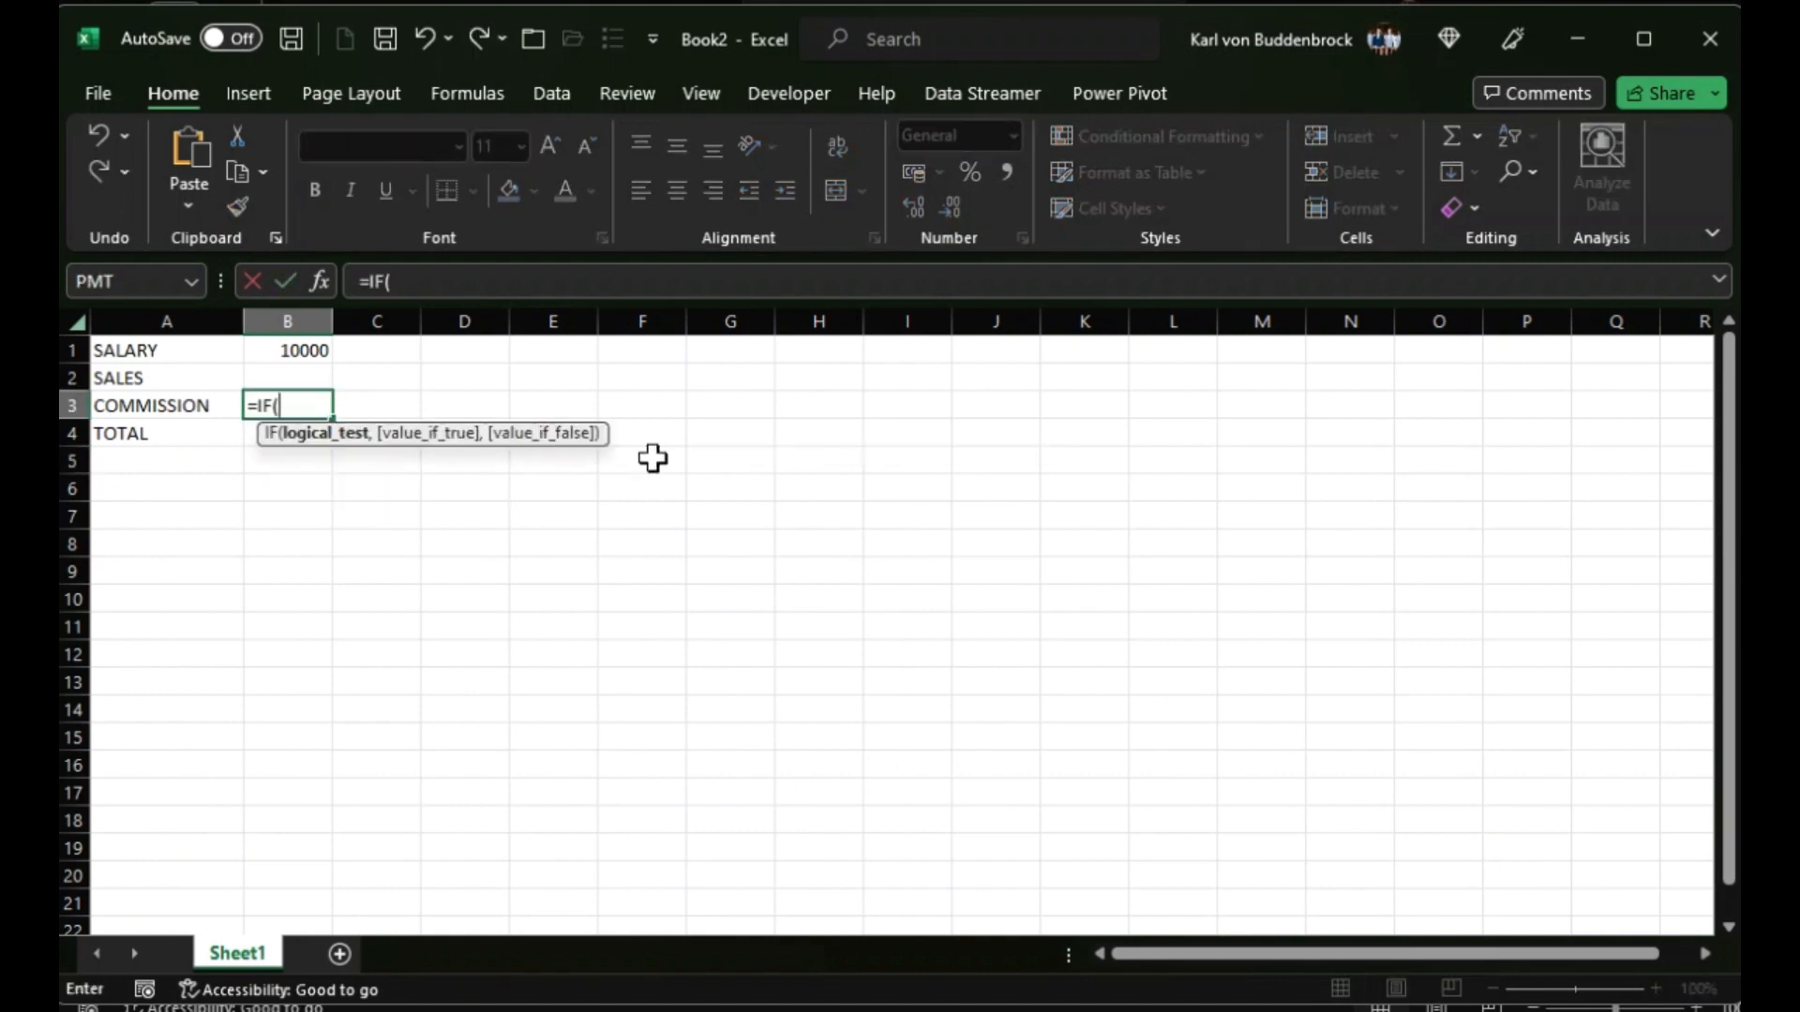
pyautogui.click(303, 375)
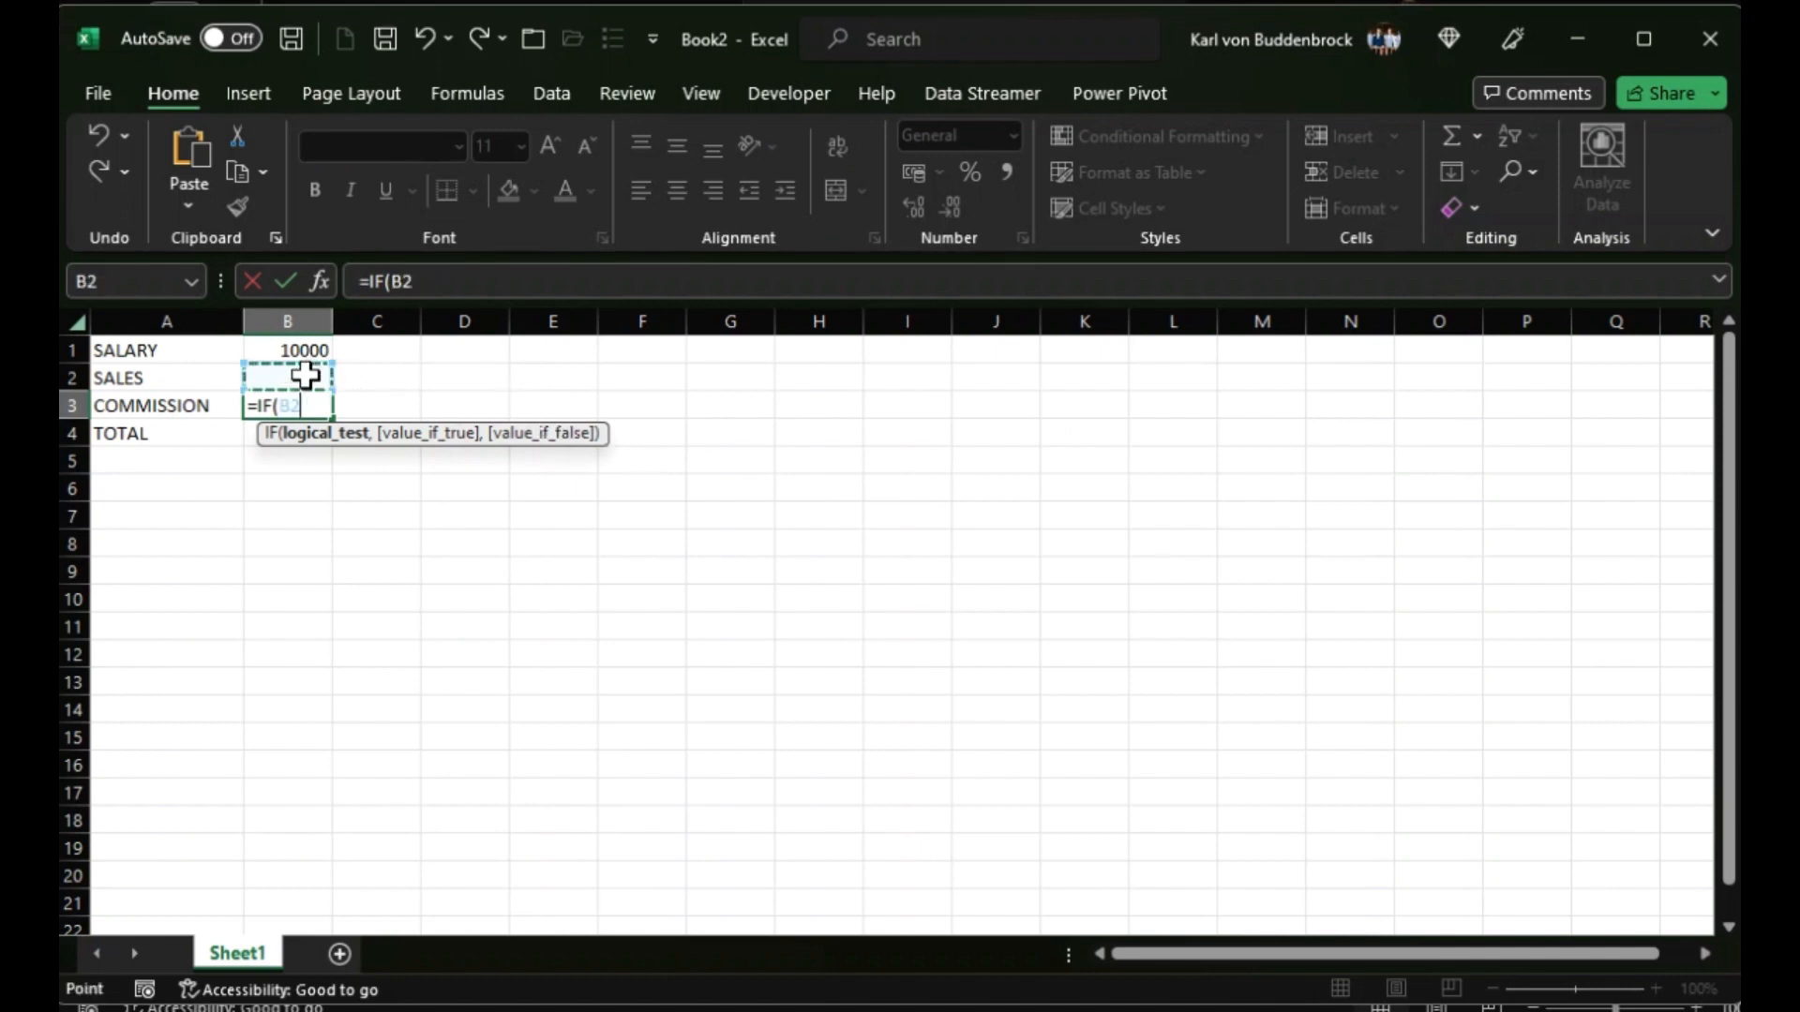
pyautogui.write('>50000')
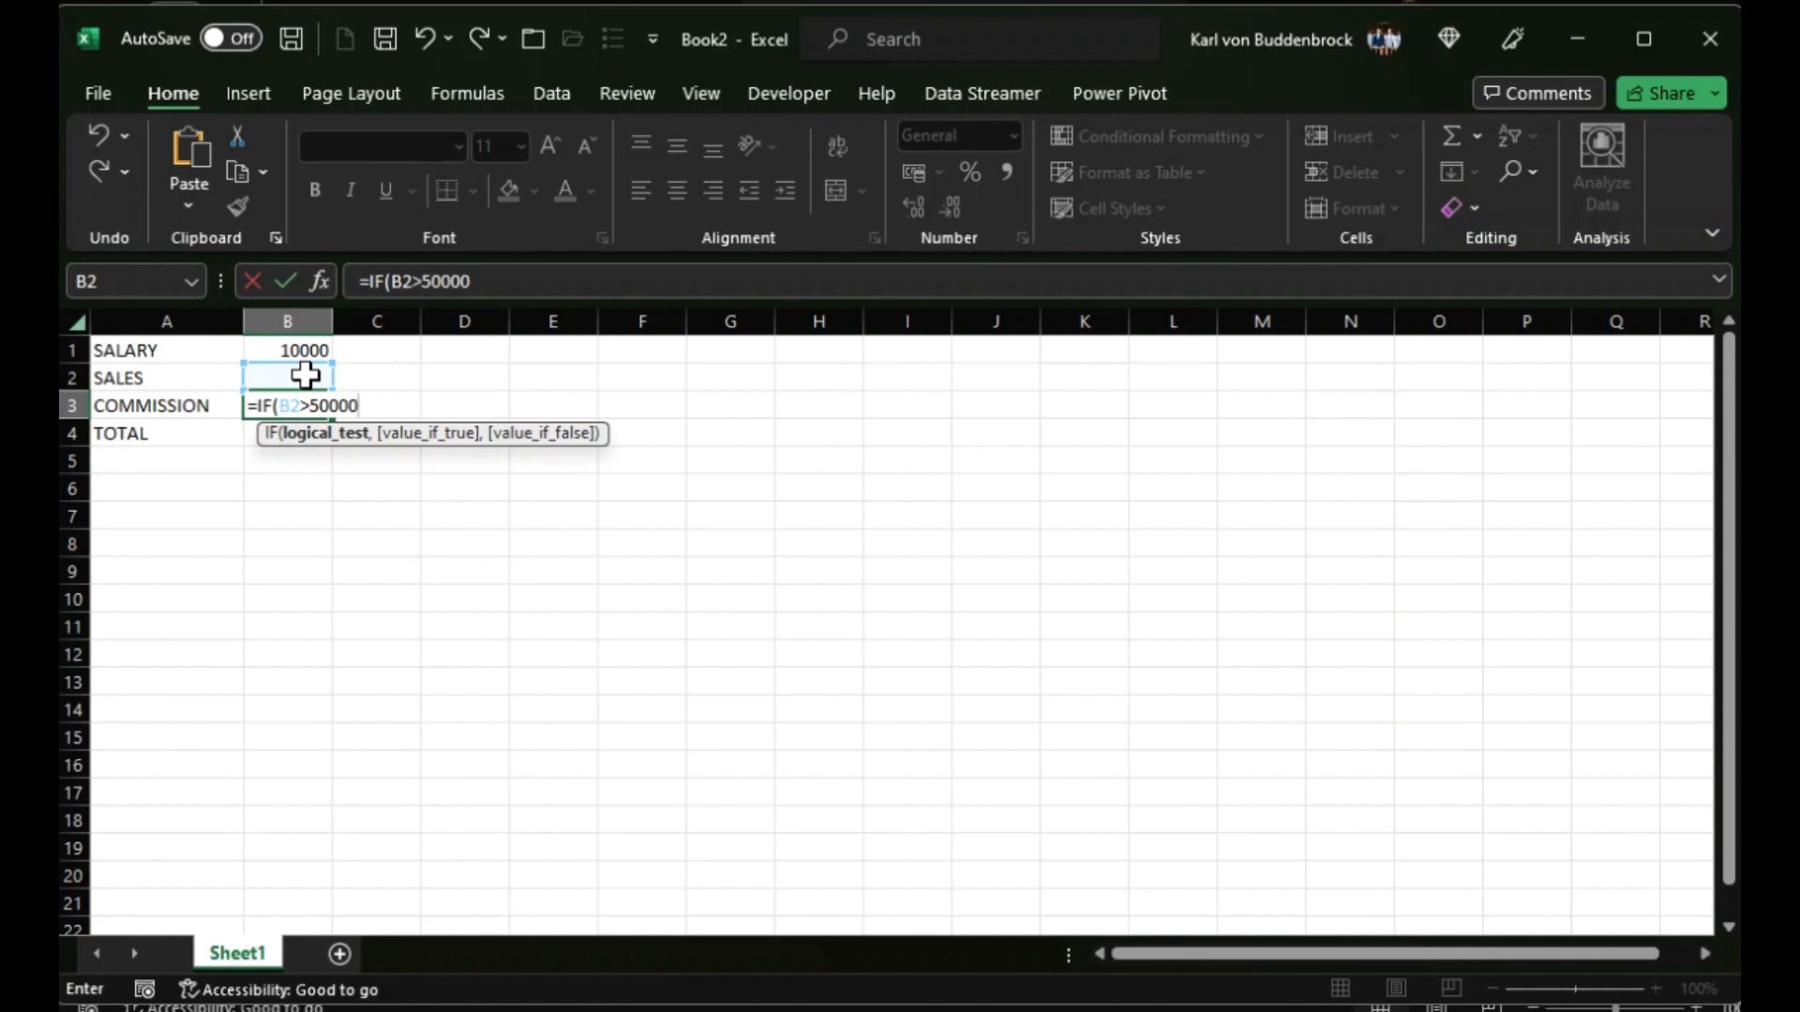
pyautogui.write(',')
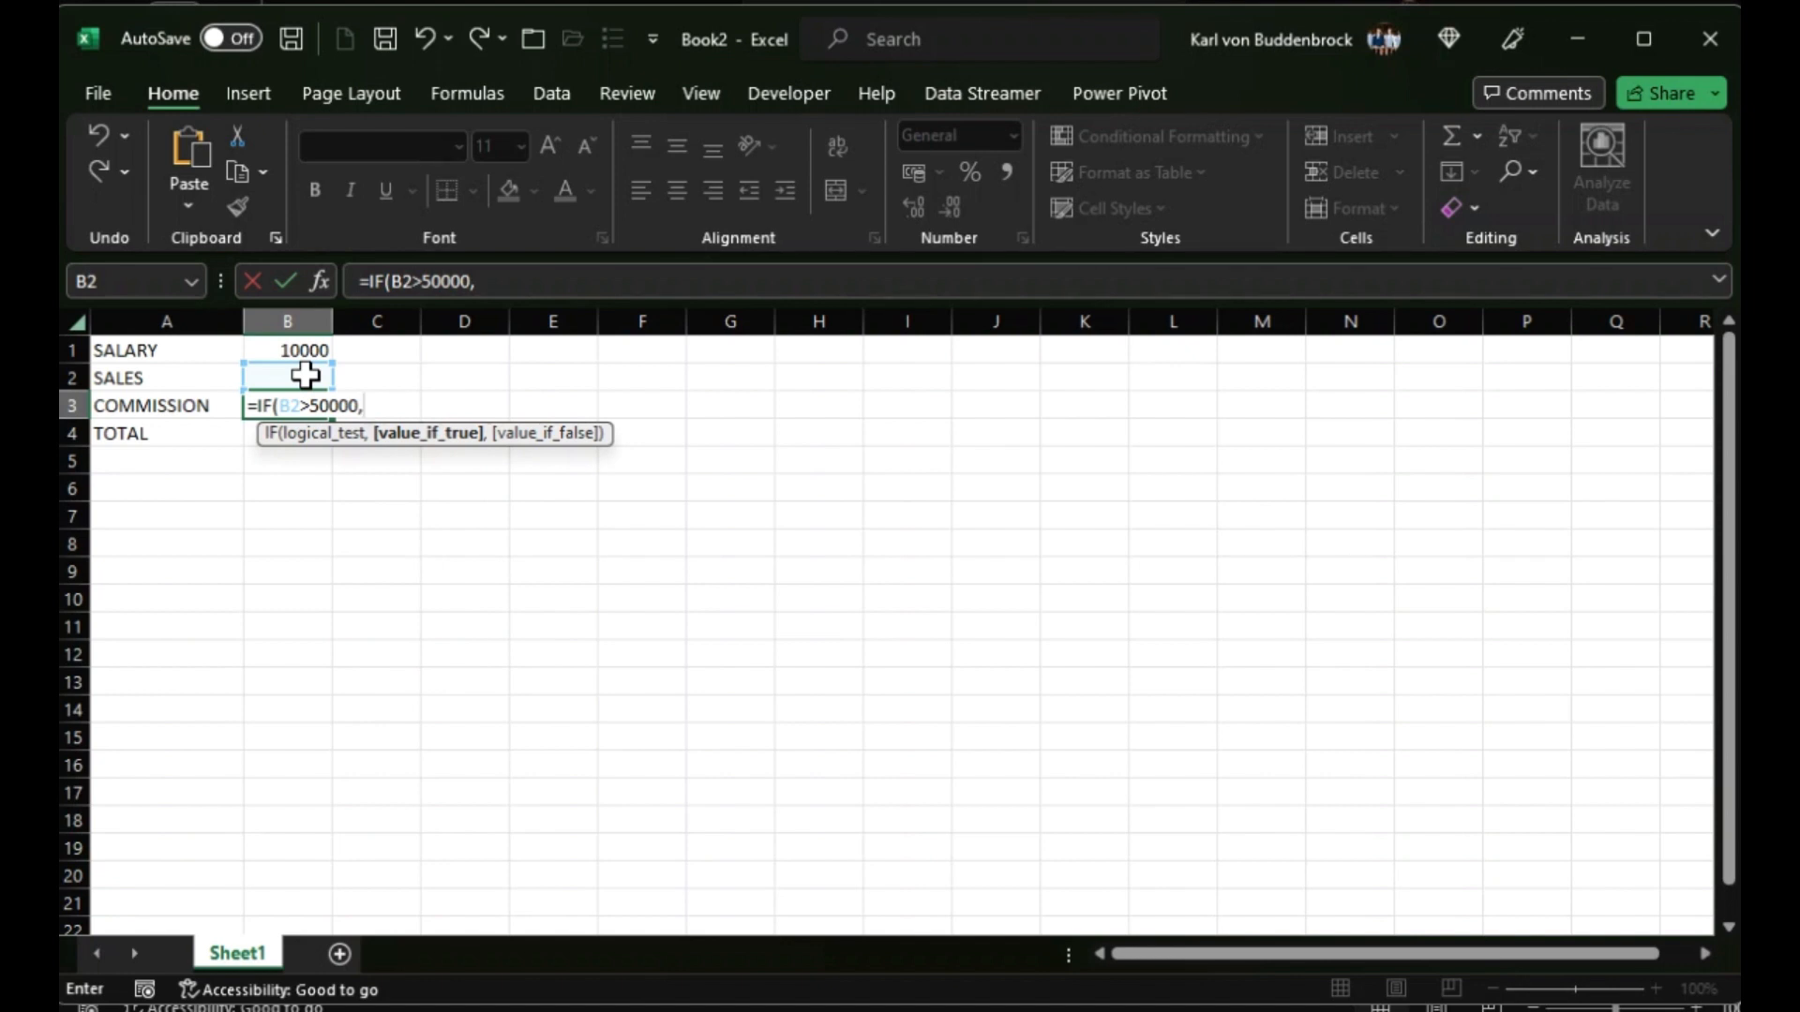
pyautogui.click(304, 376)
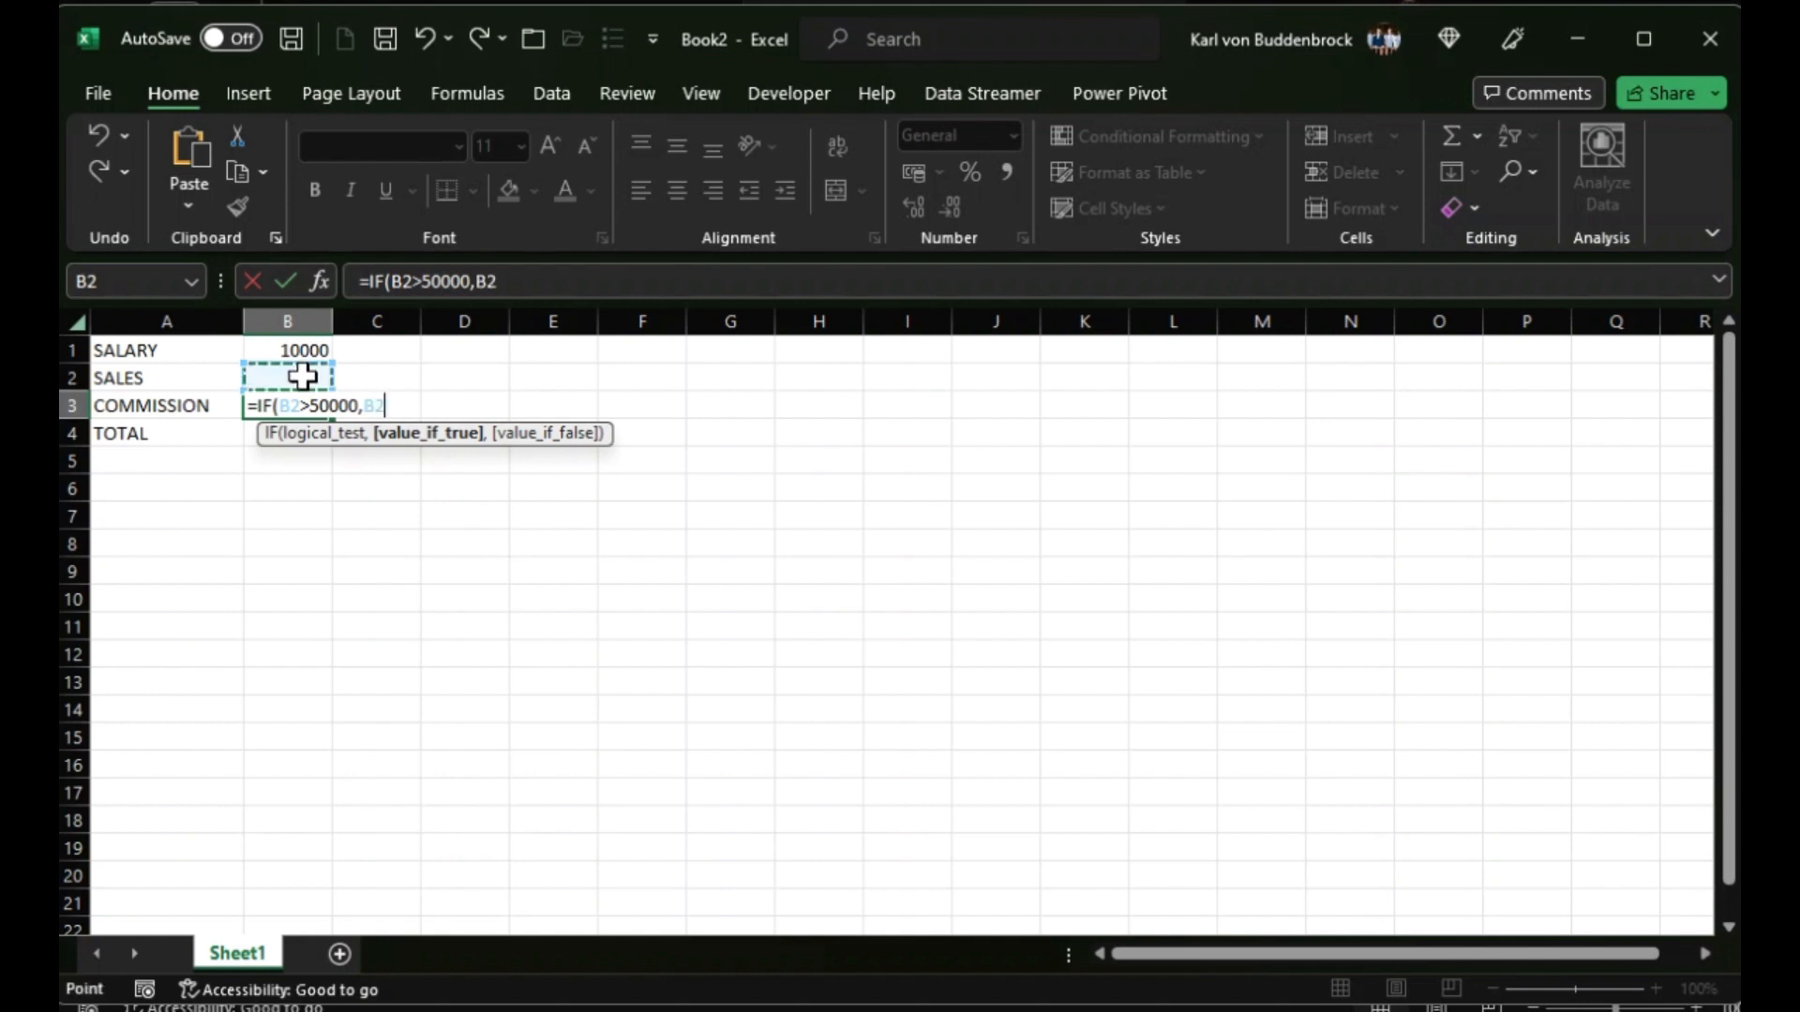
pyautogui.write('*10%')
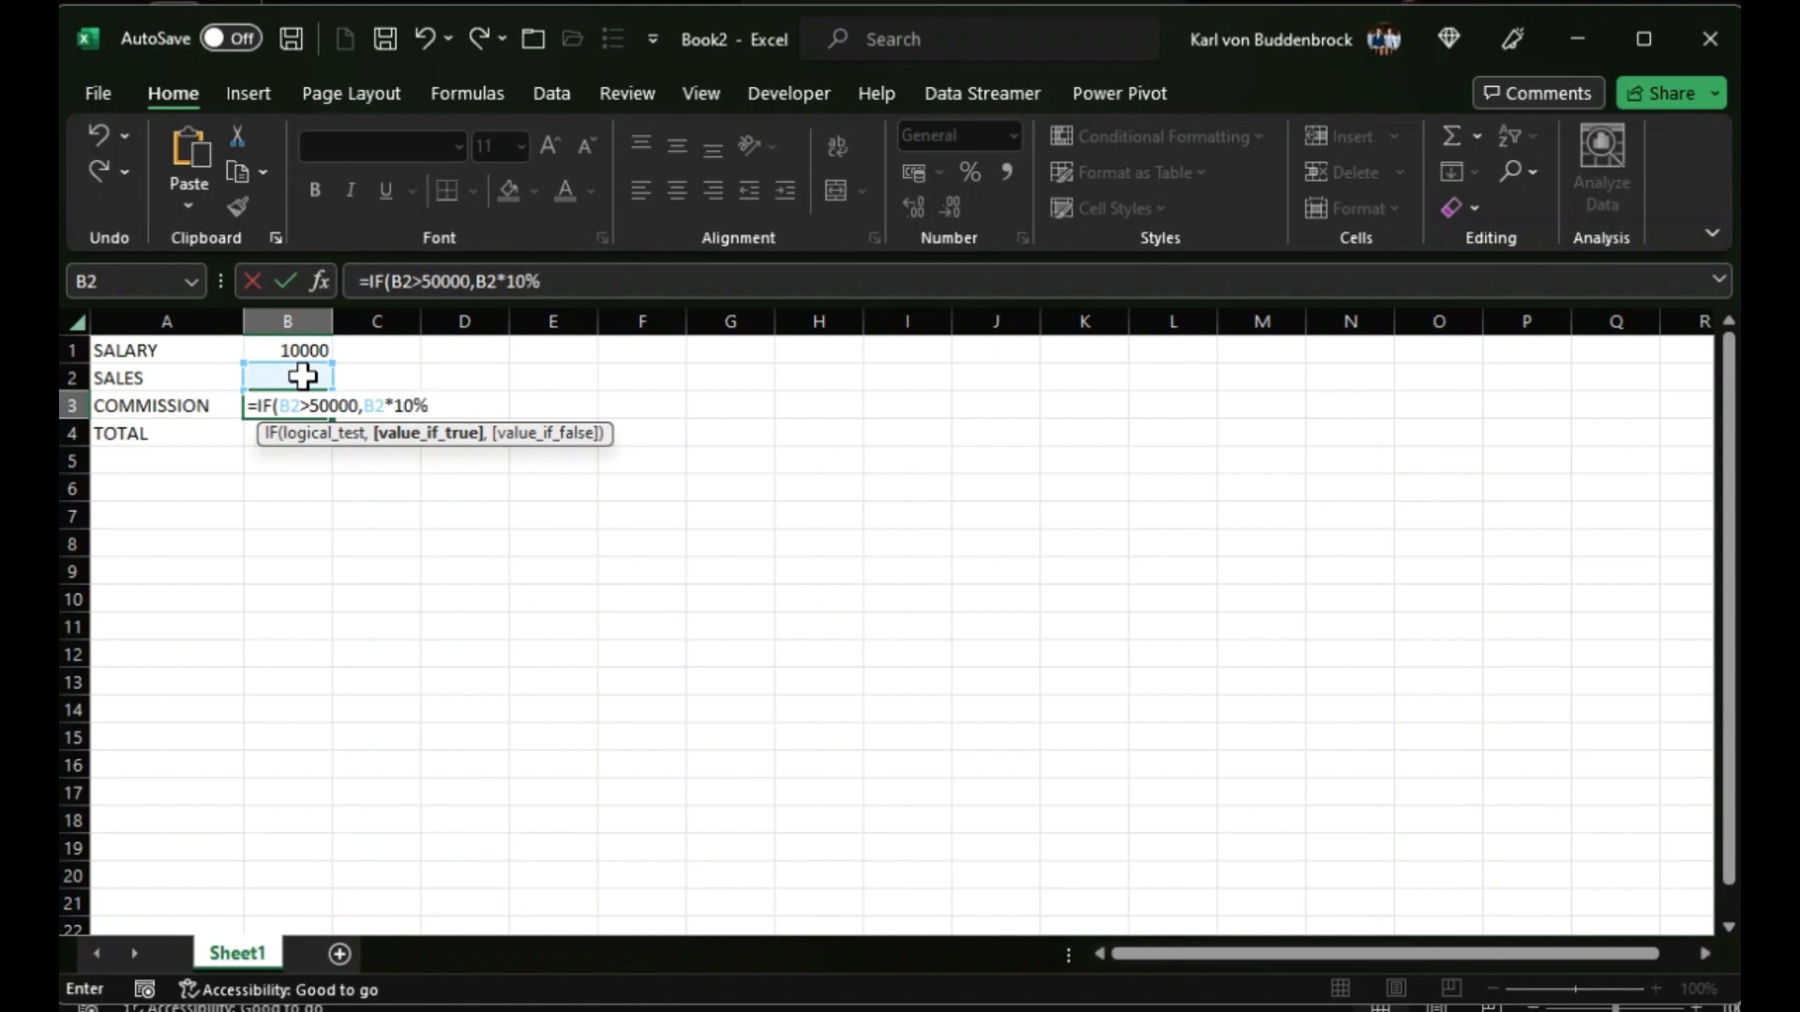
pyautogui.write(',0)')
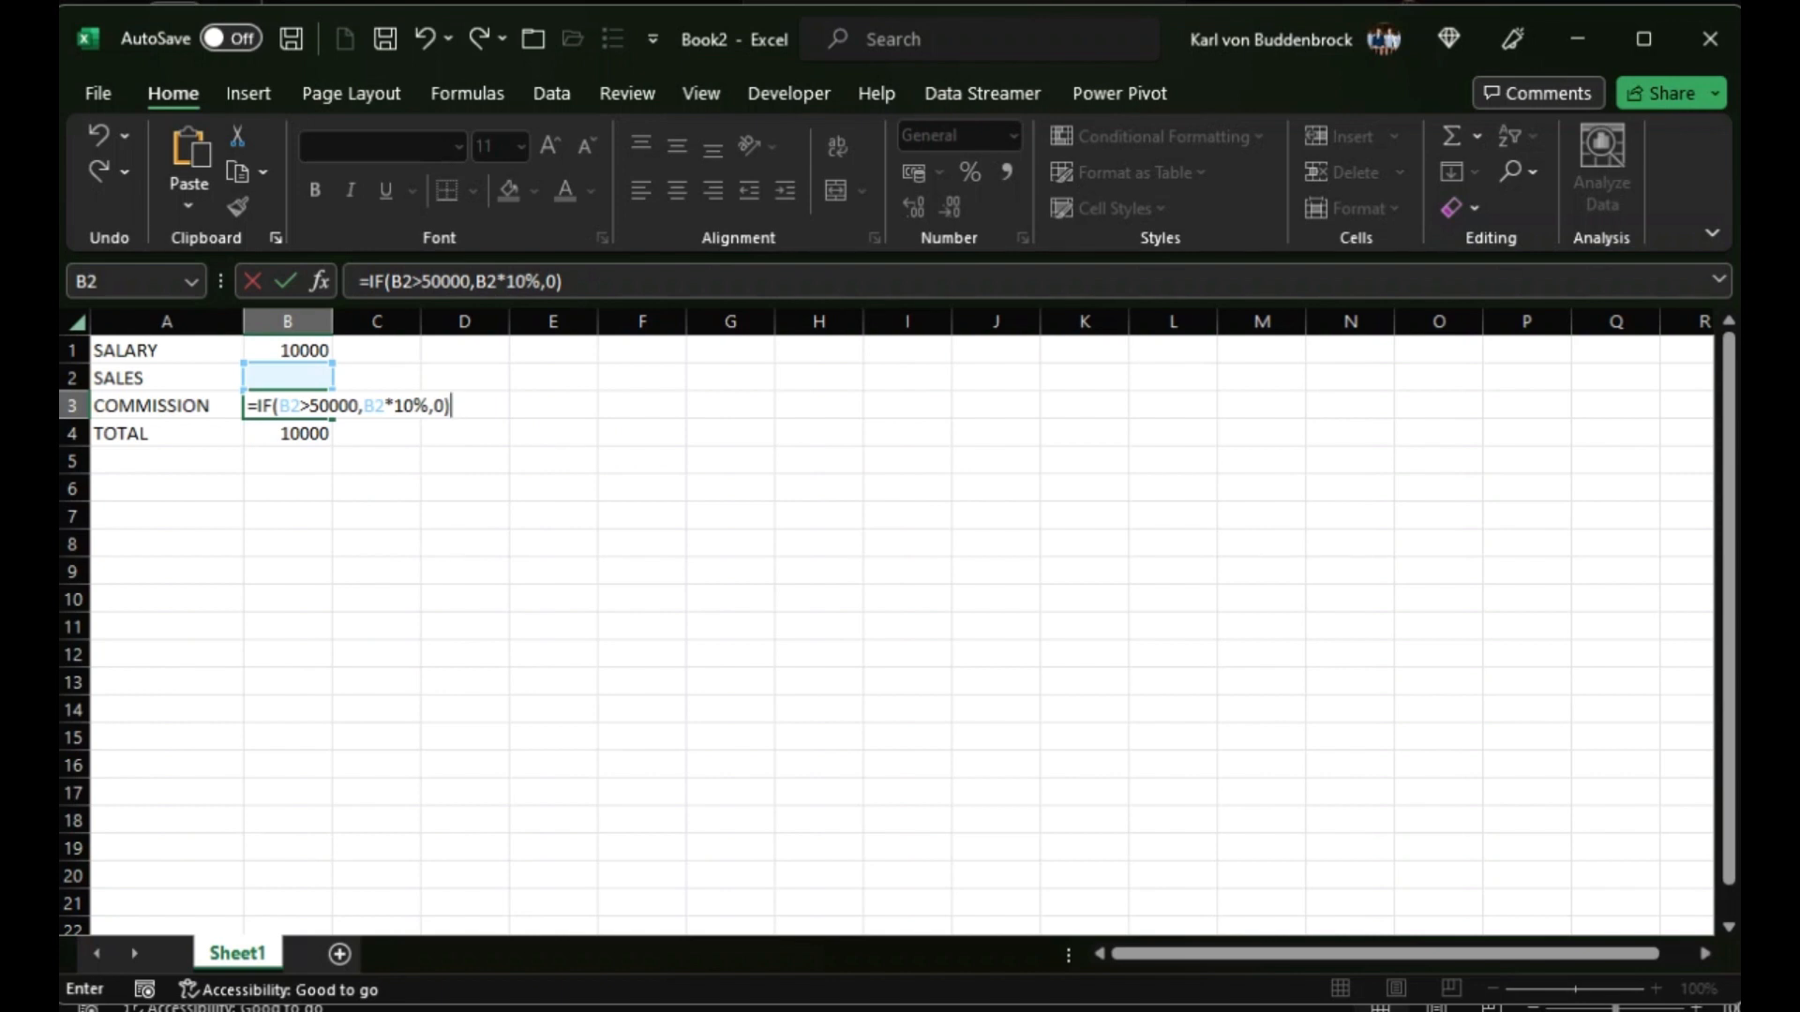
pyautogui.press('Return')
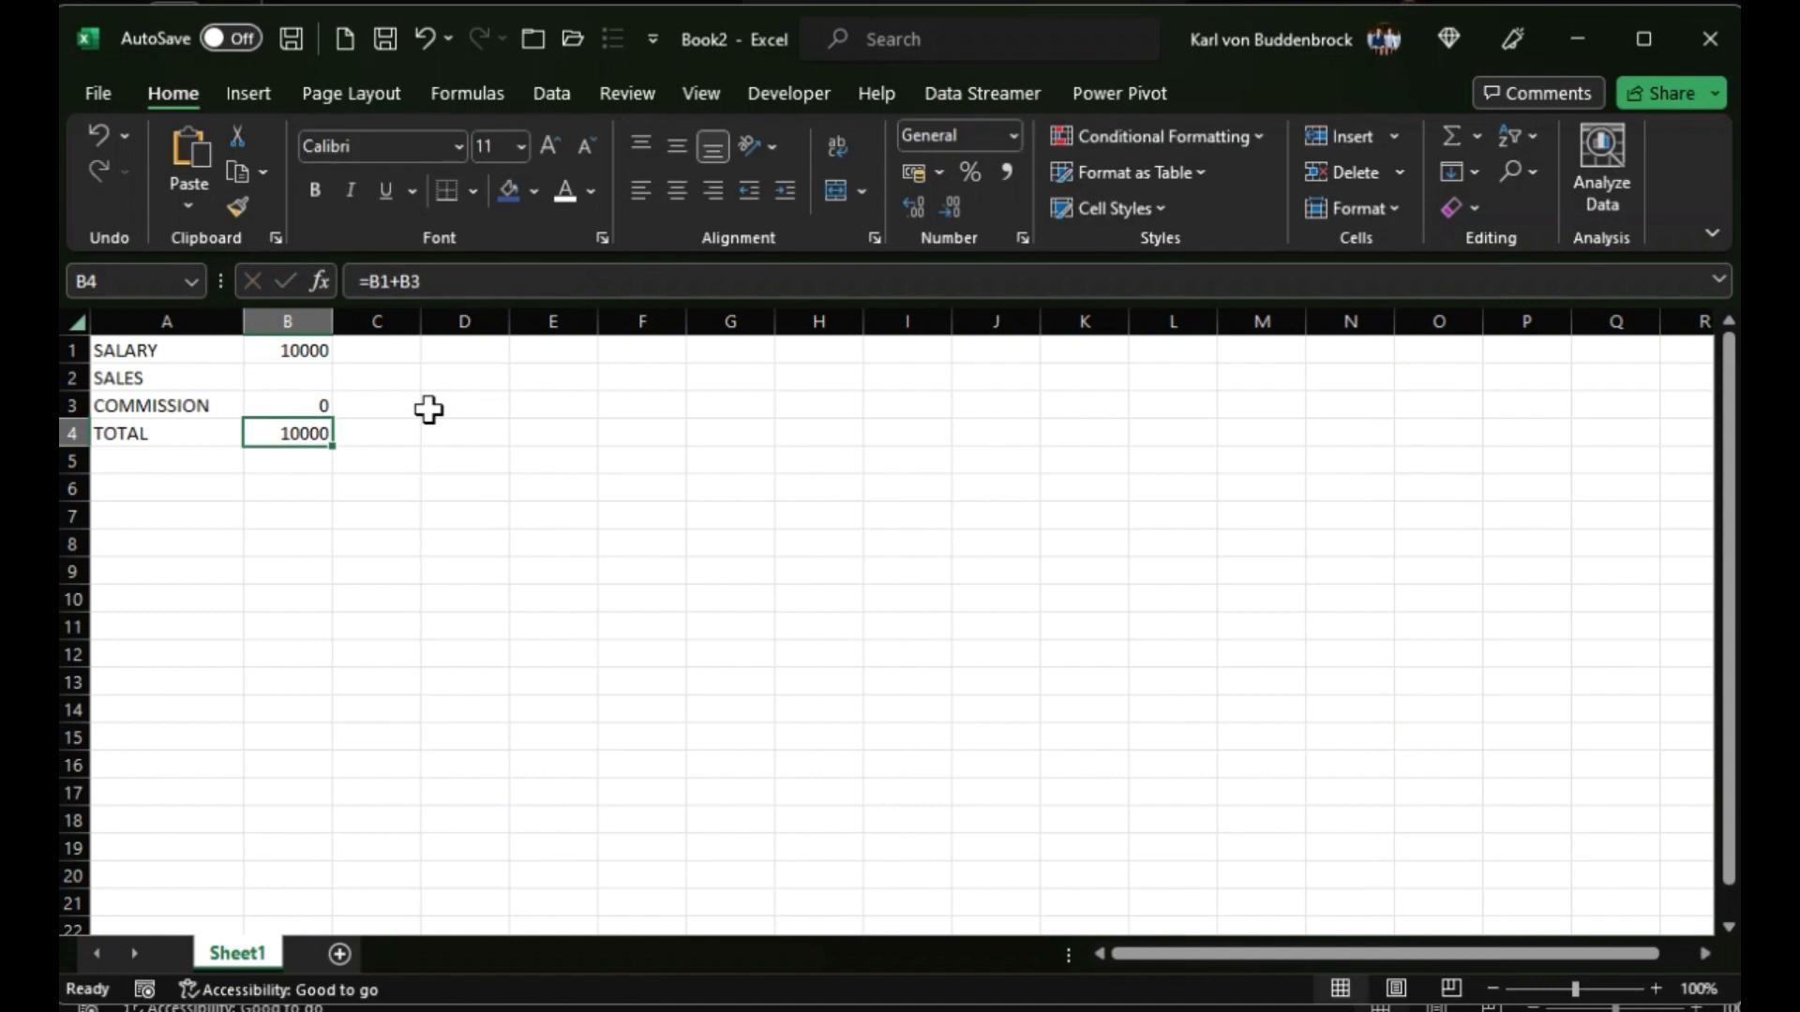
# Enter 51000 as the sales amount in B2 to test the commission formula.
pyautogui.click(313, 377)
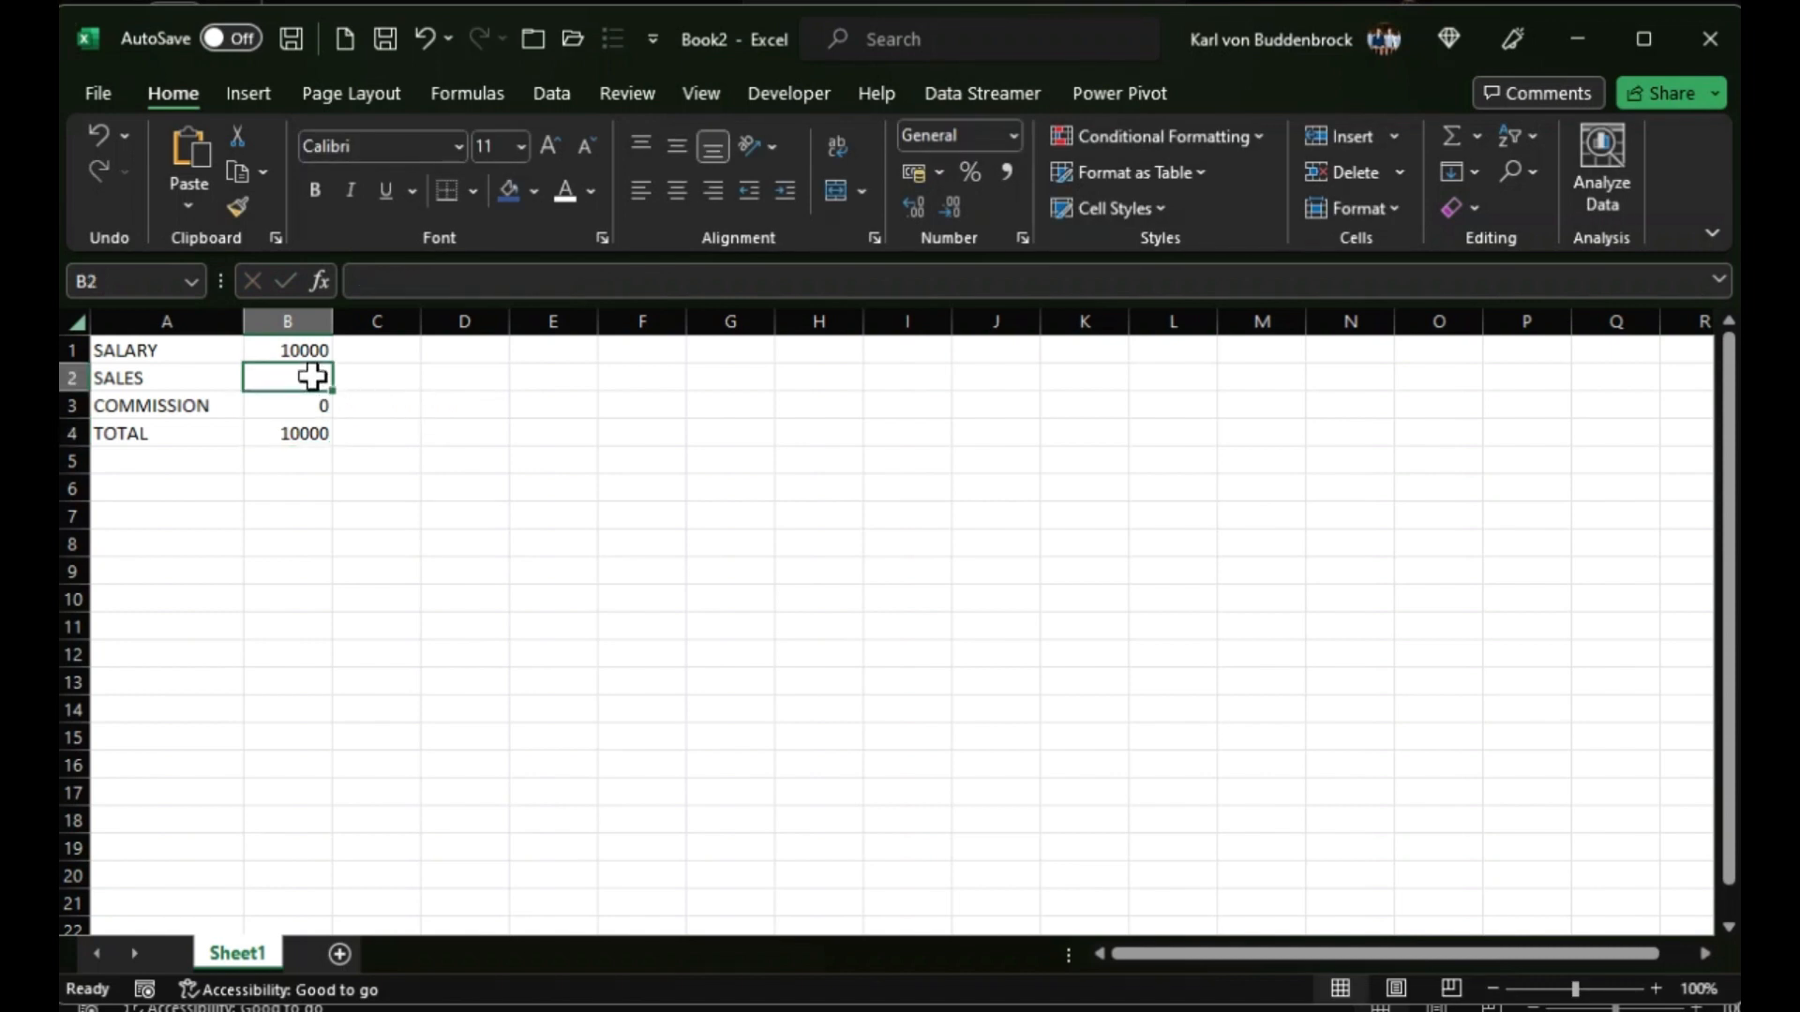
pyautogui.write('51000')
pyautogui.press('Return')
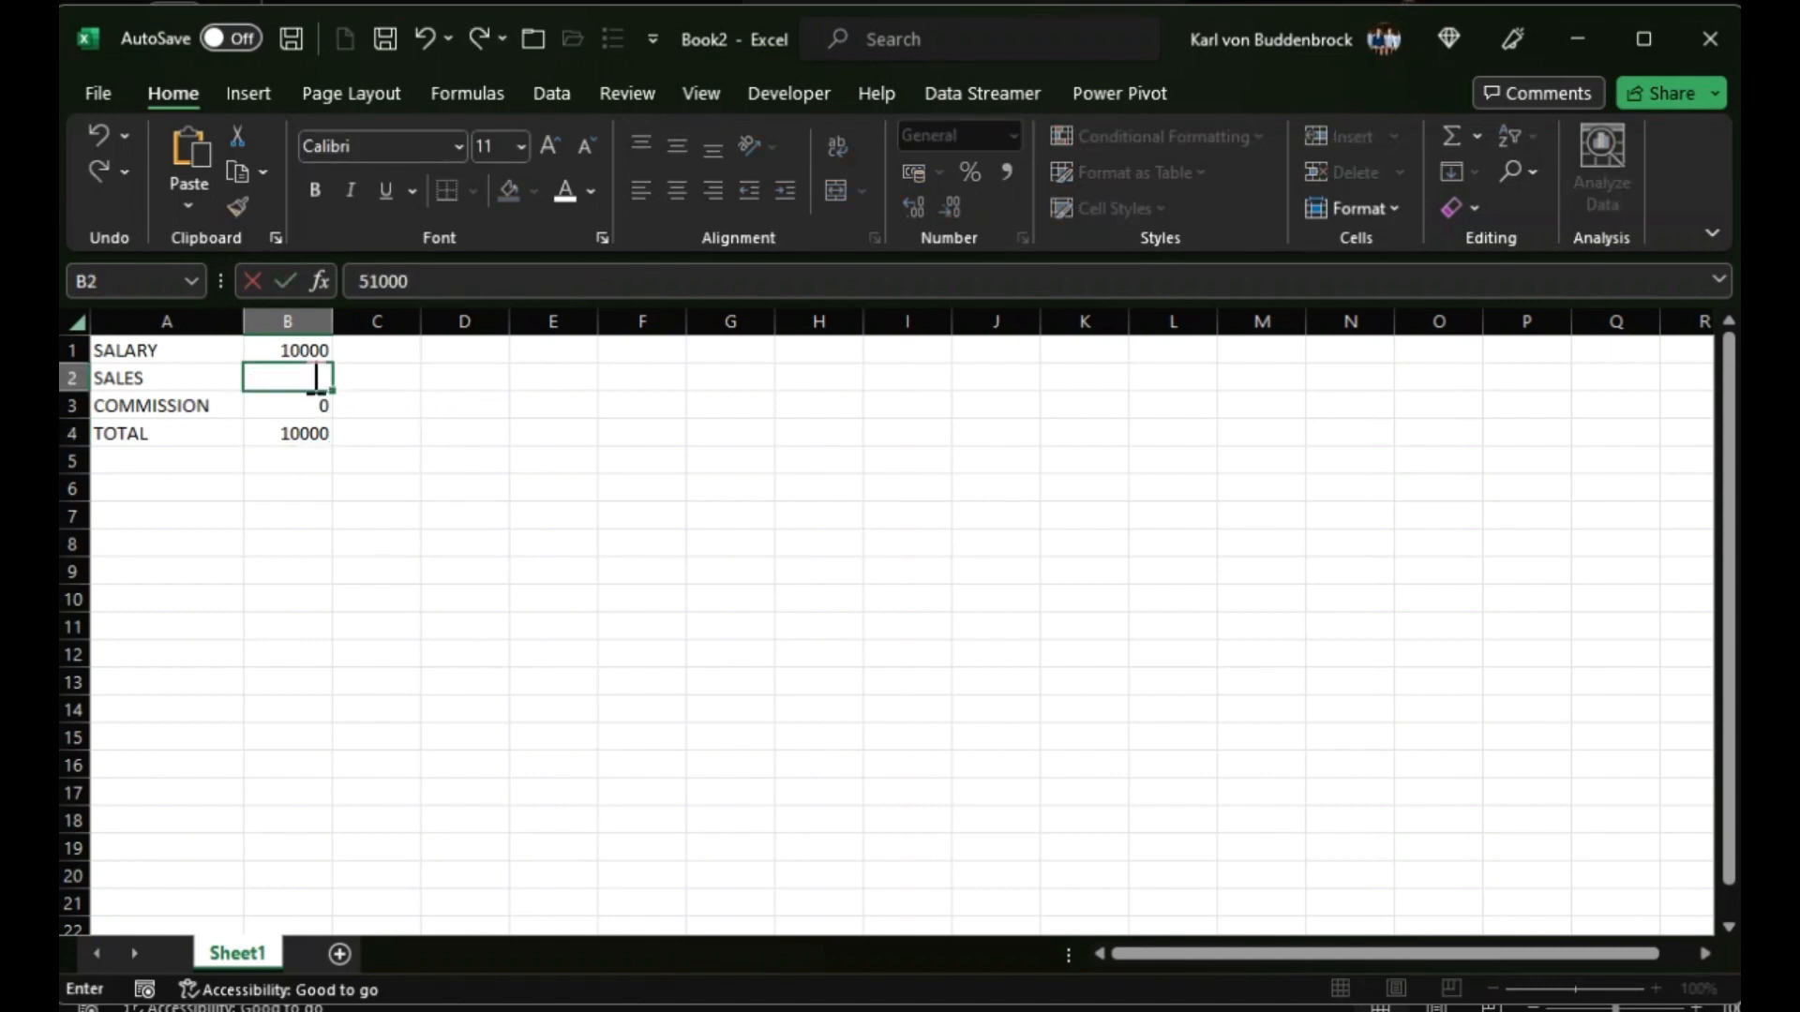
# Change the sales amount in B2 to 49000 and check the commission formula in B3.
pyautogui.click(312, 377)
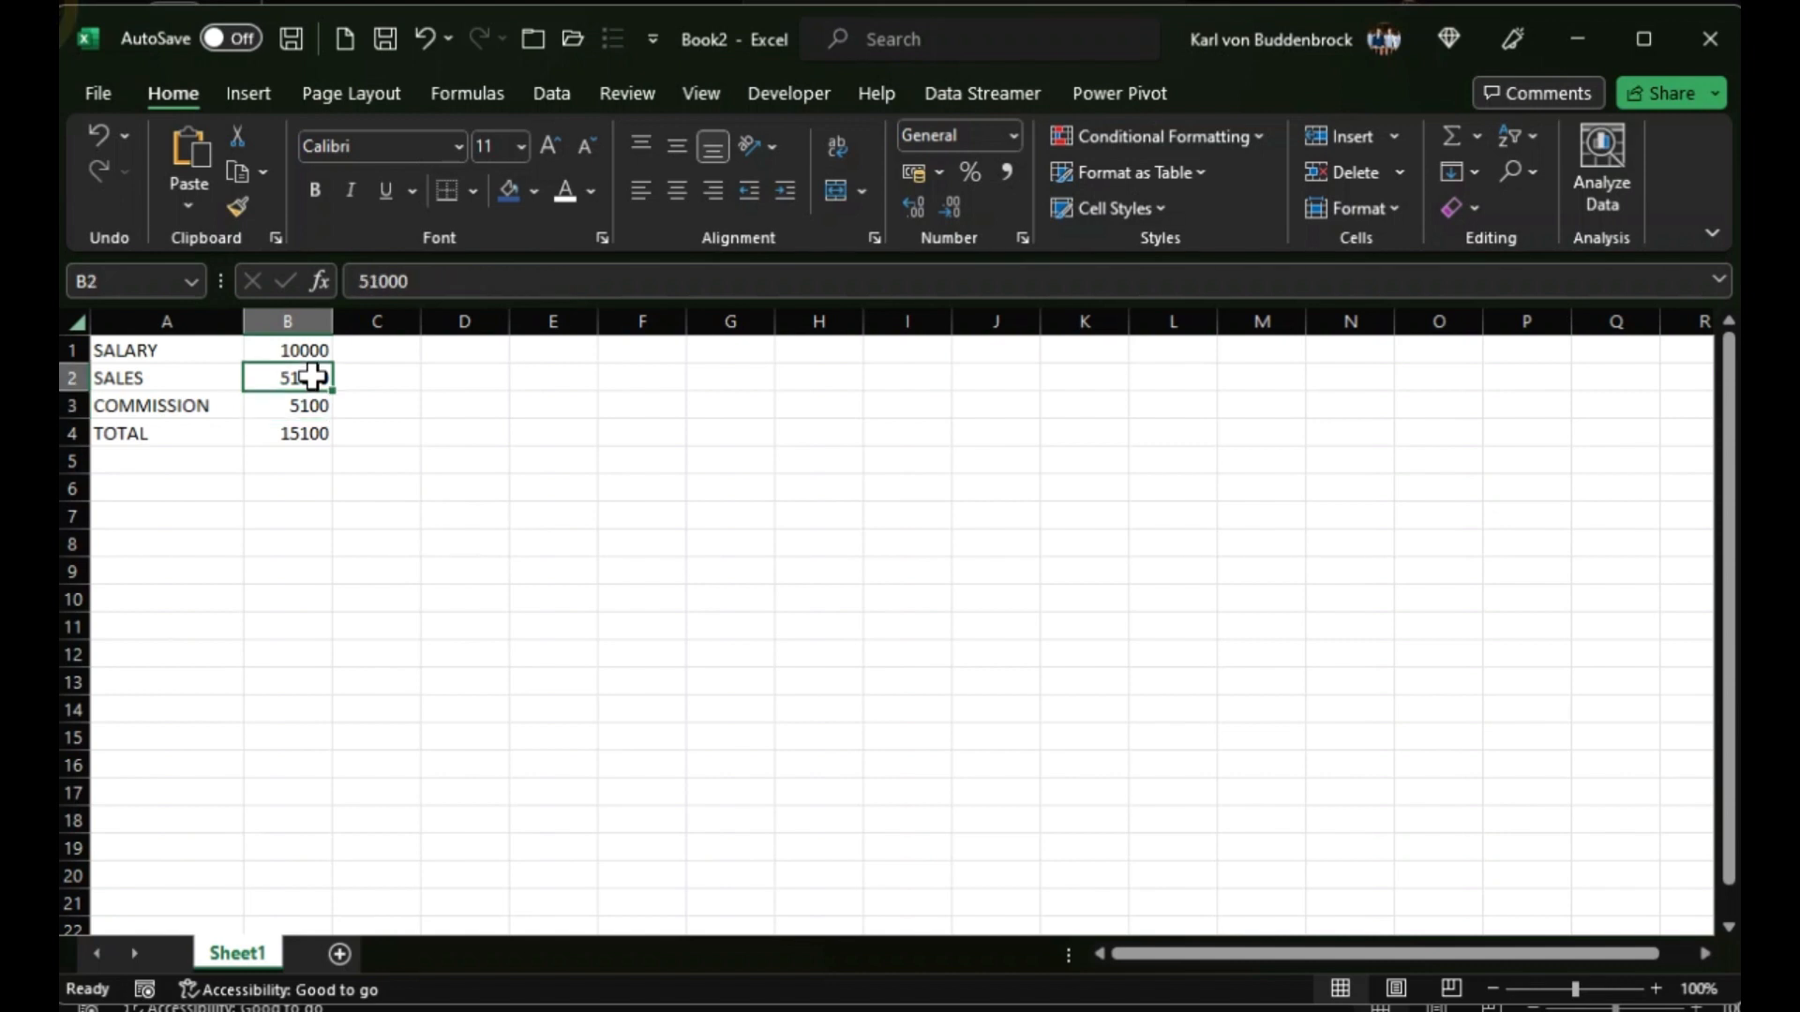
pyautogui.write('49000')
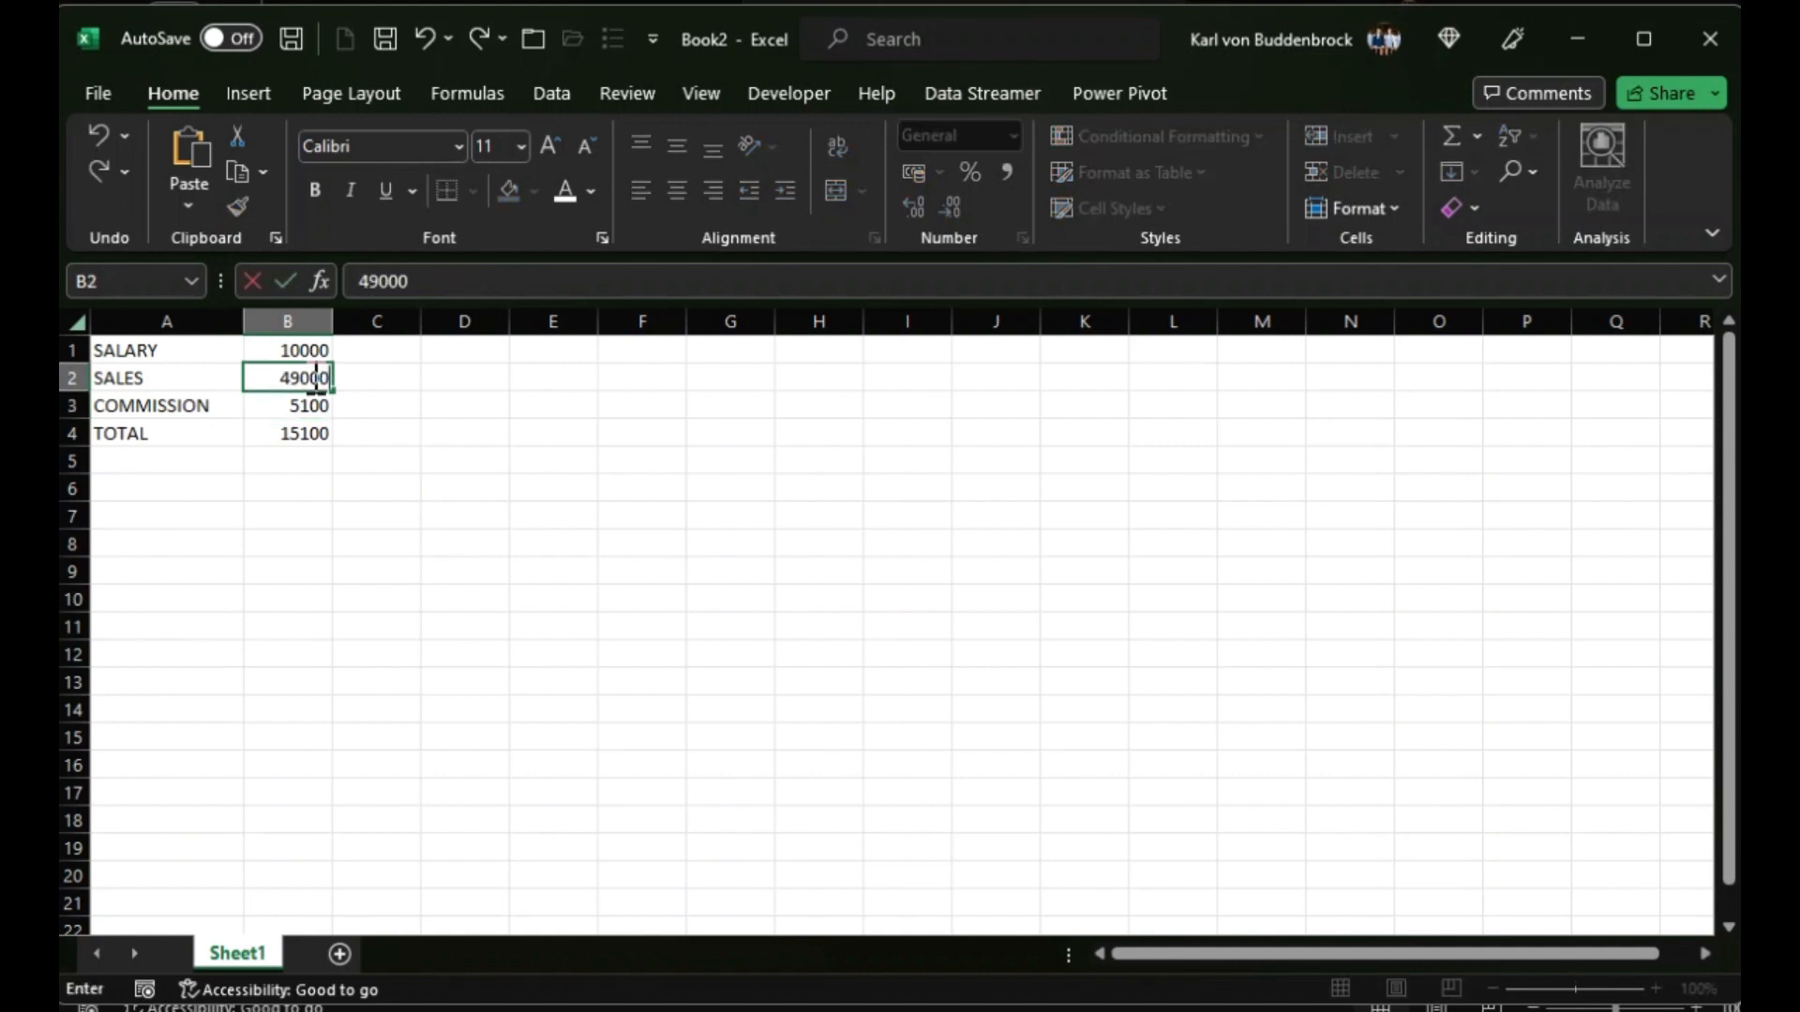
pyautogui.press('Return')
pyautogui.click(312, 376)
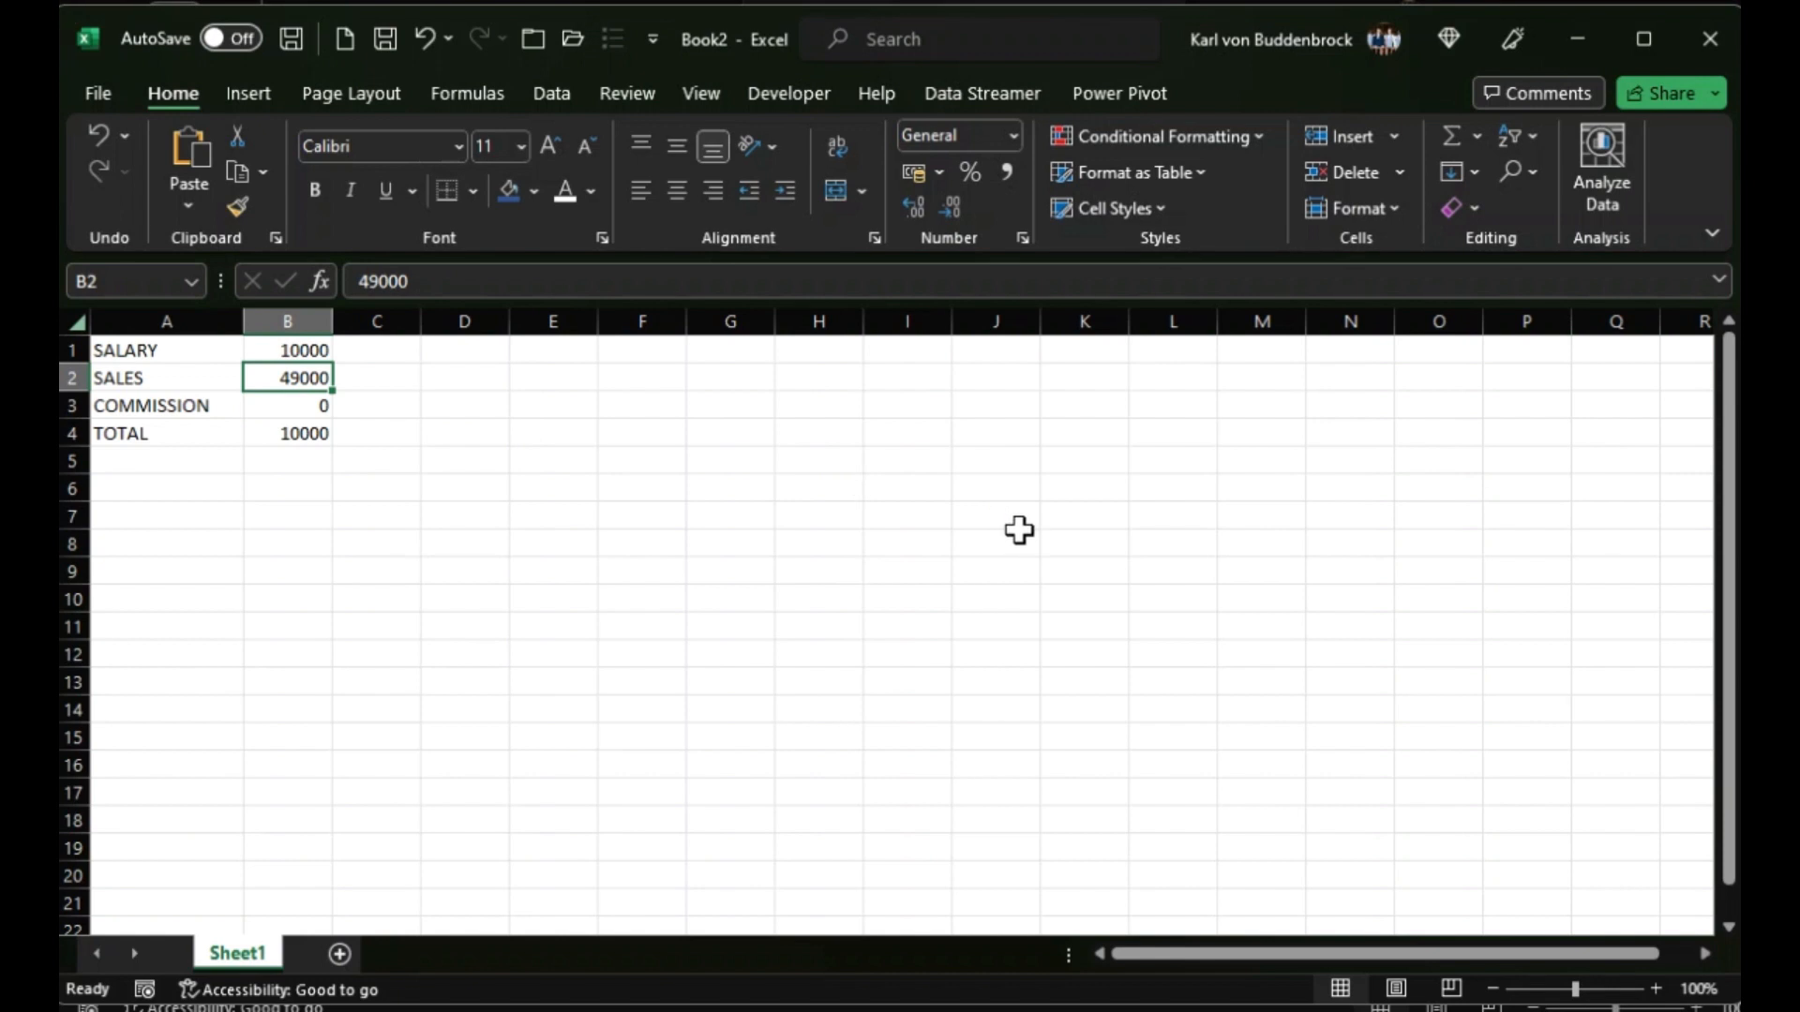
pyautogui.click(307, 401)
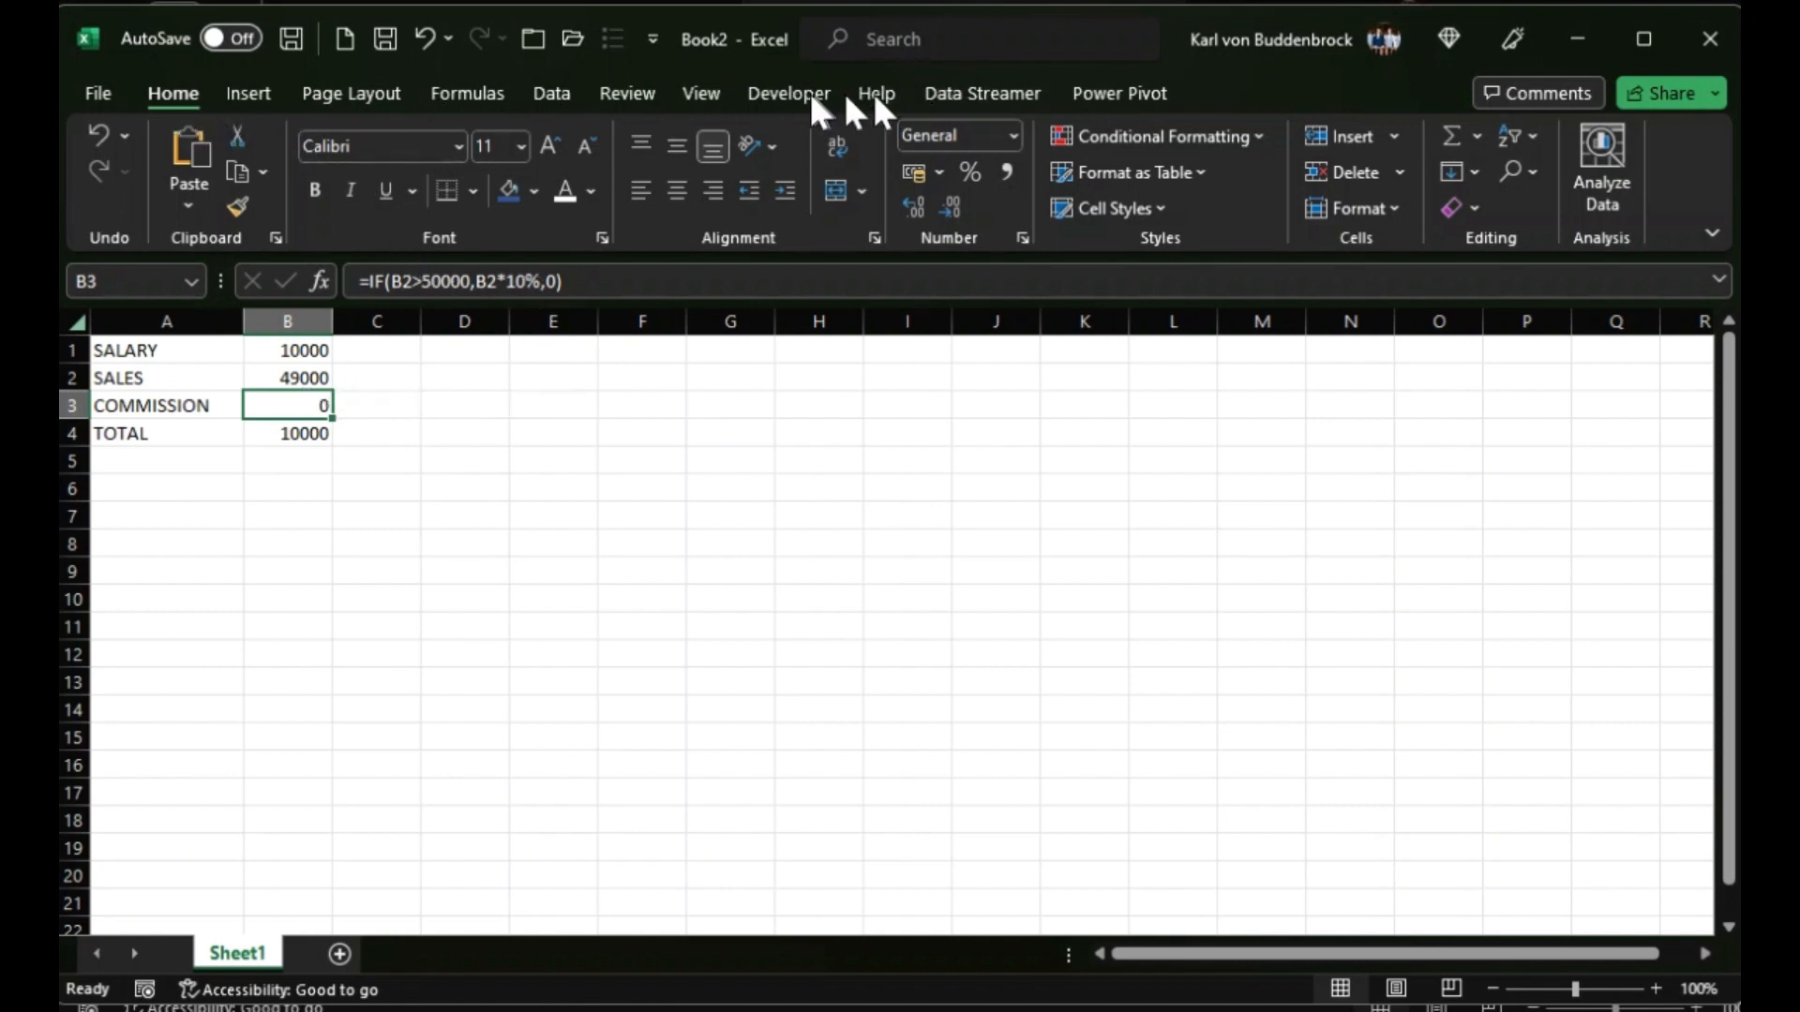
# Insert an empty text box on the sheet covering roughly cells K5 to P18.
pyautogui.click(264, 92)
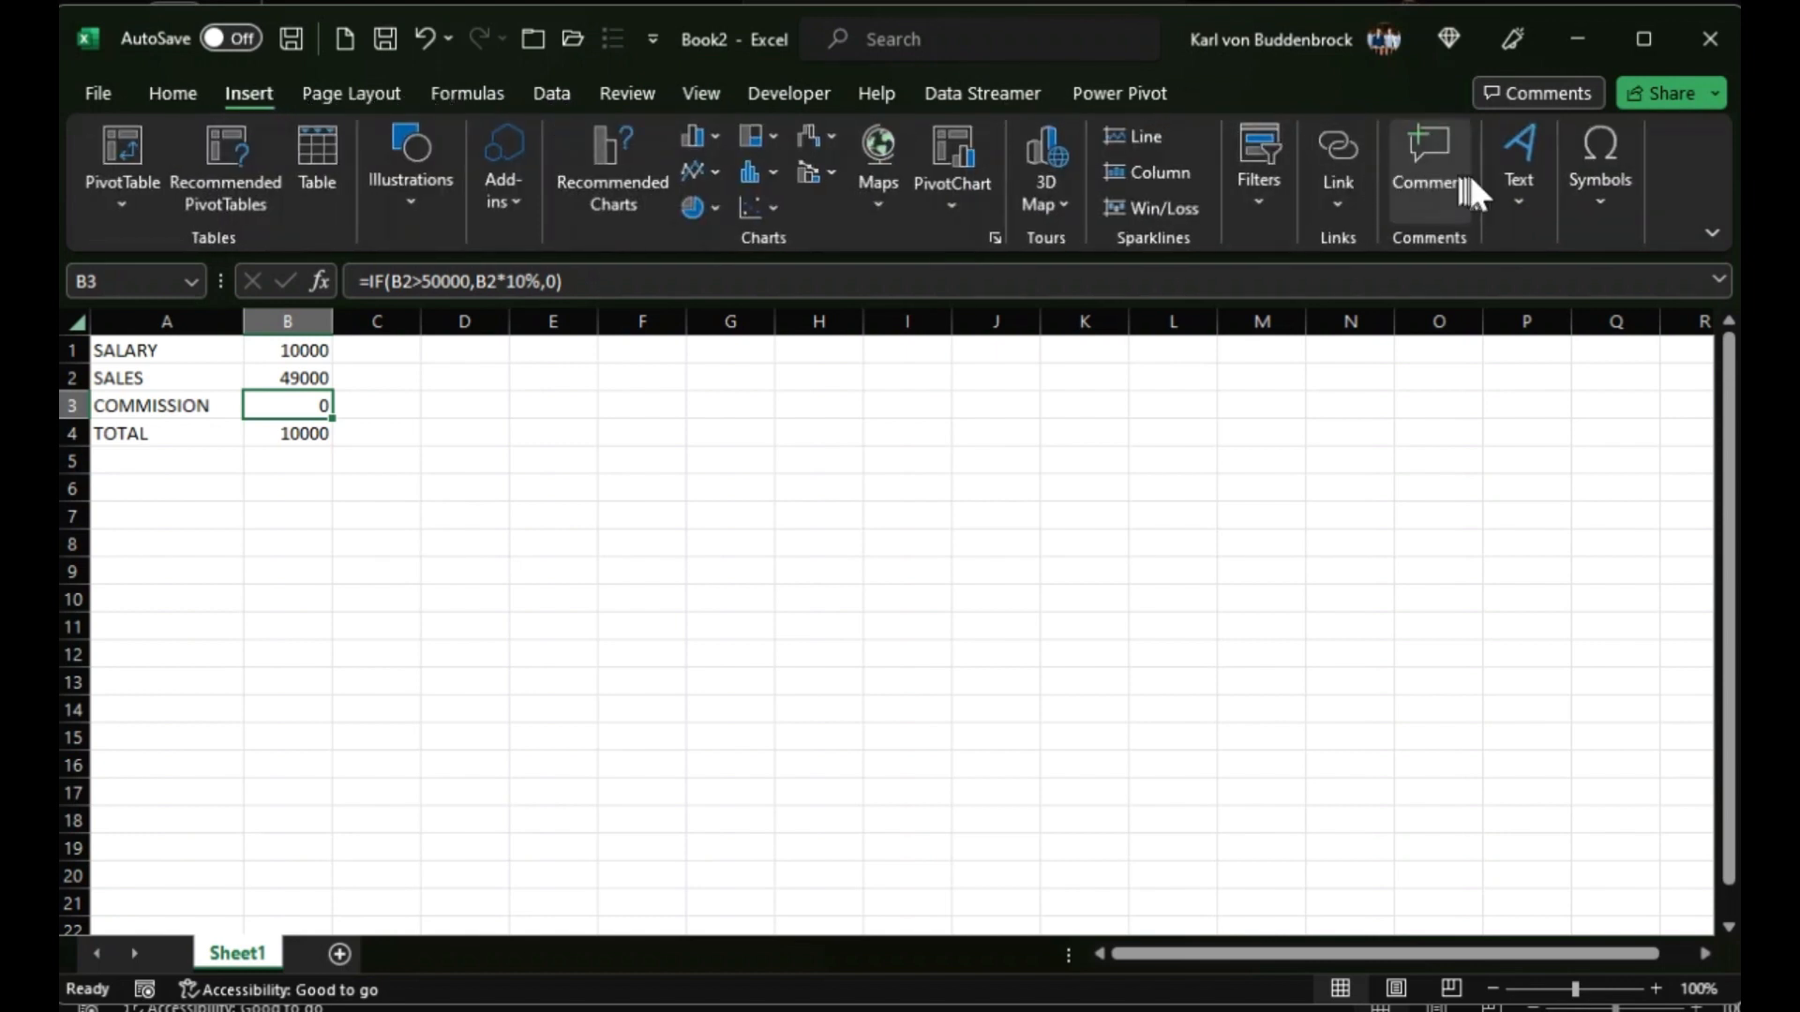
pyautogui.click(1513, 192)
pyautogui.click(1410, 296)
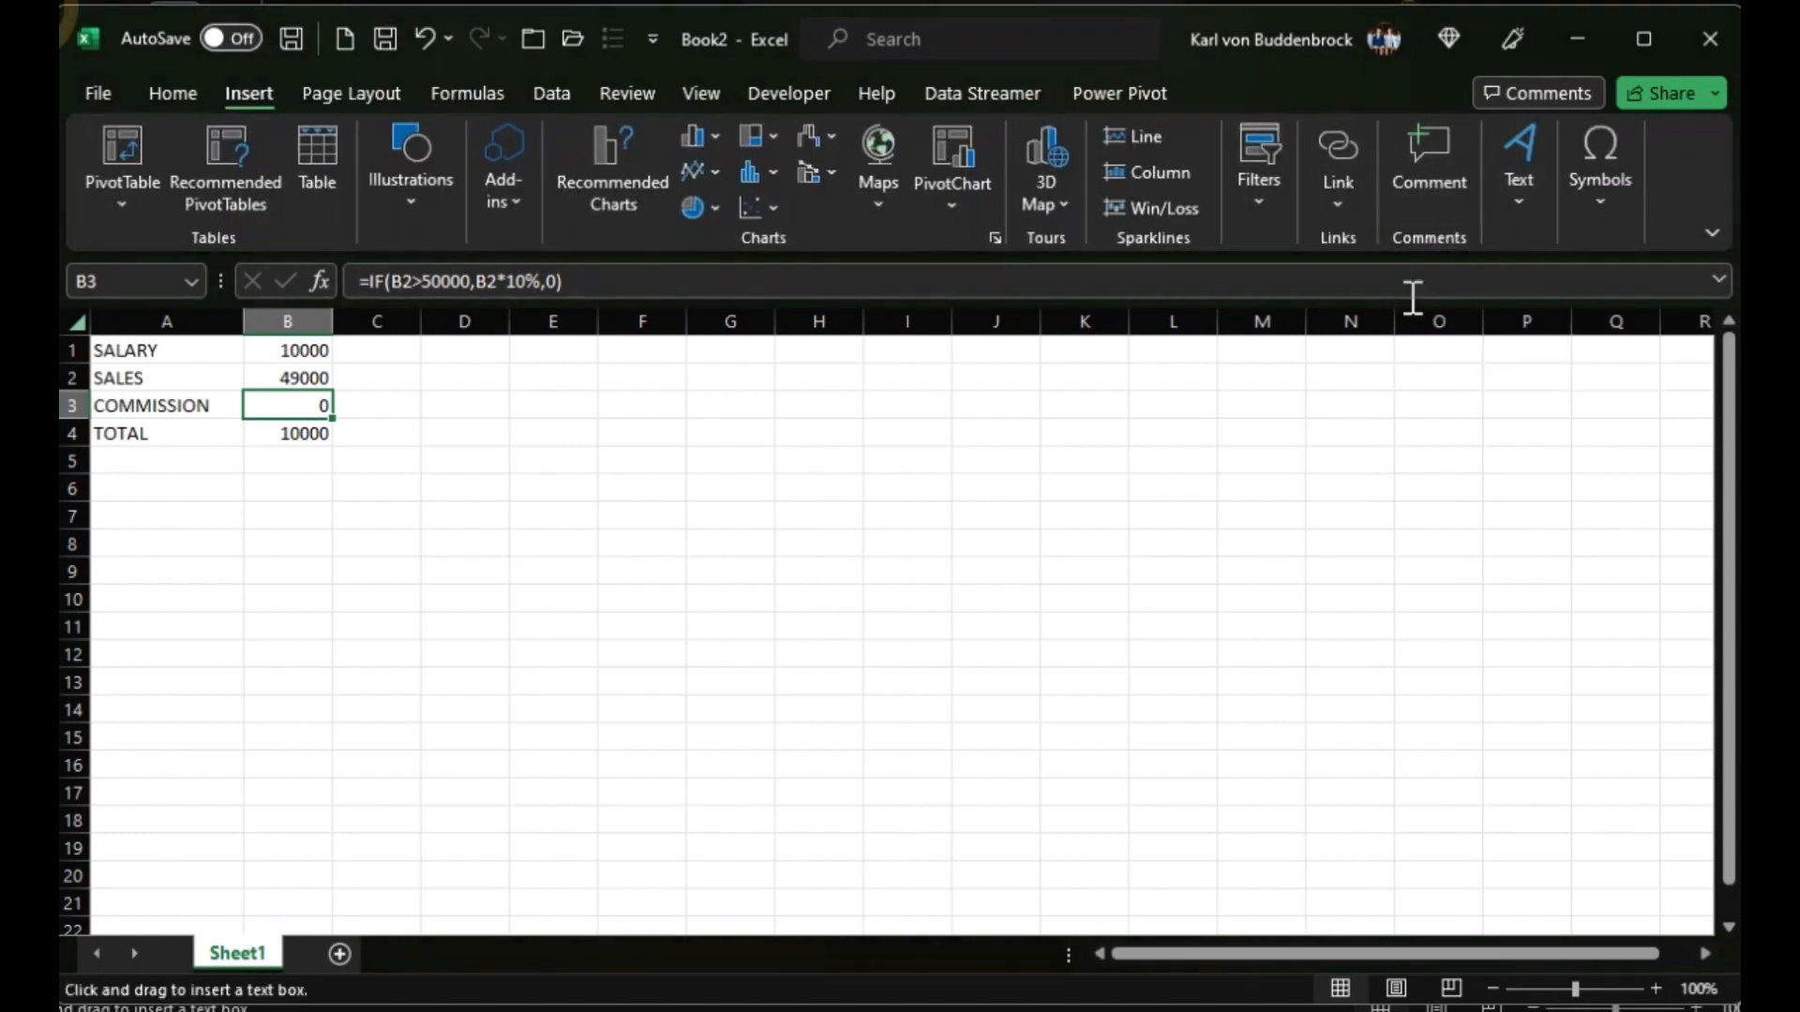
pyautogui.moveTo(1068, 455); pyautogui.dragTo(1507, 825)
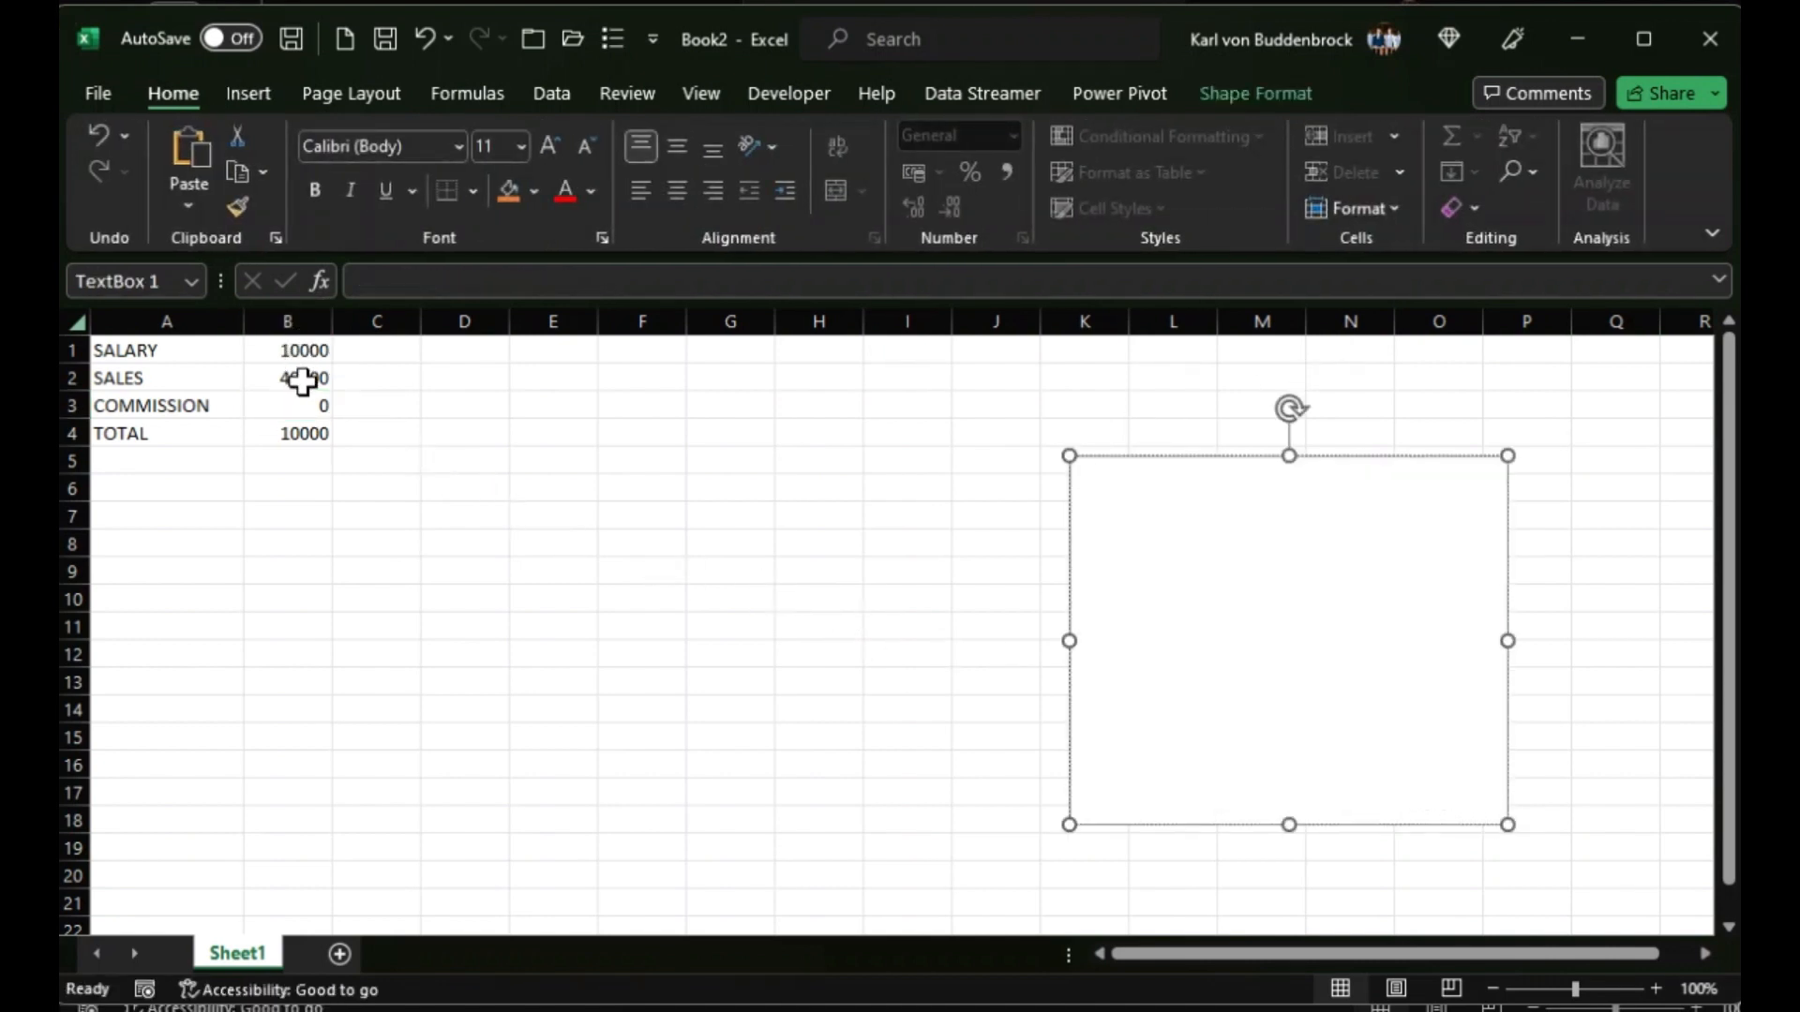
pyautogui.click(730, 460)
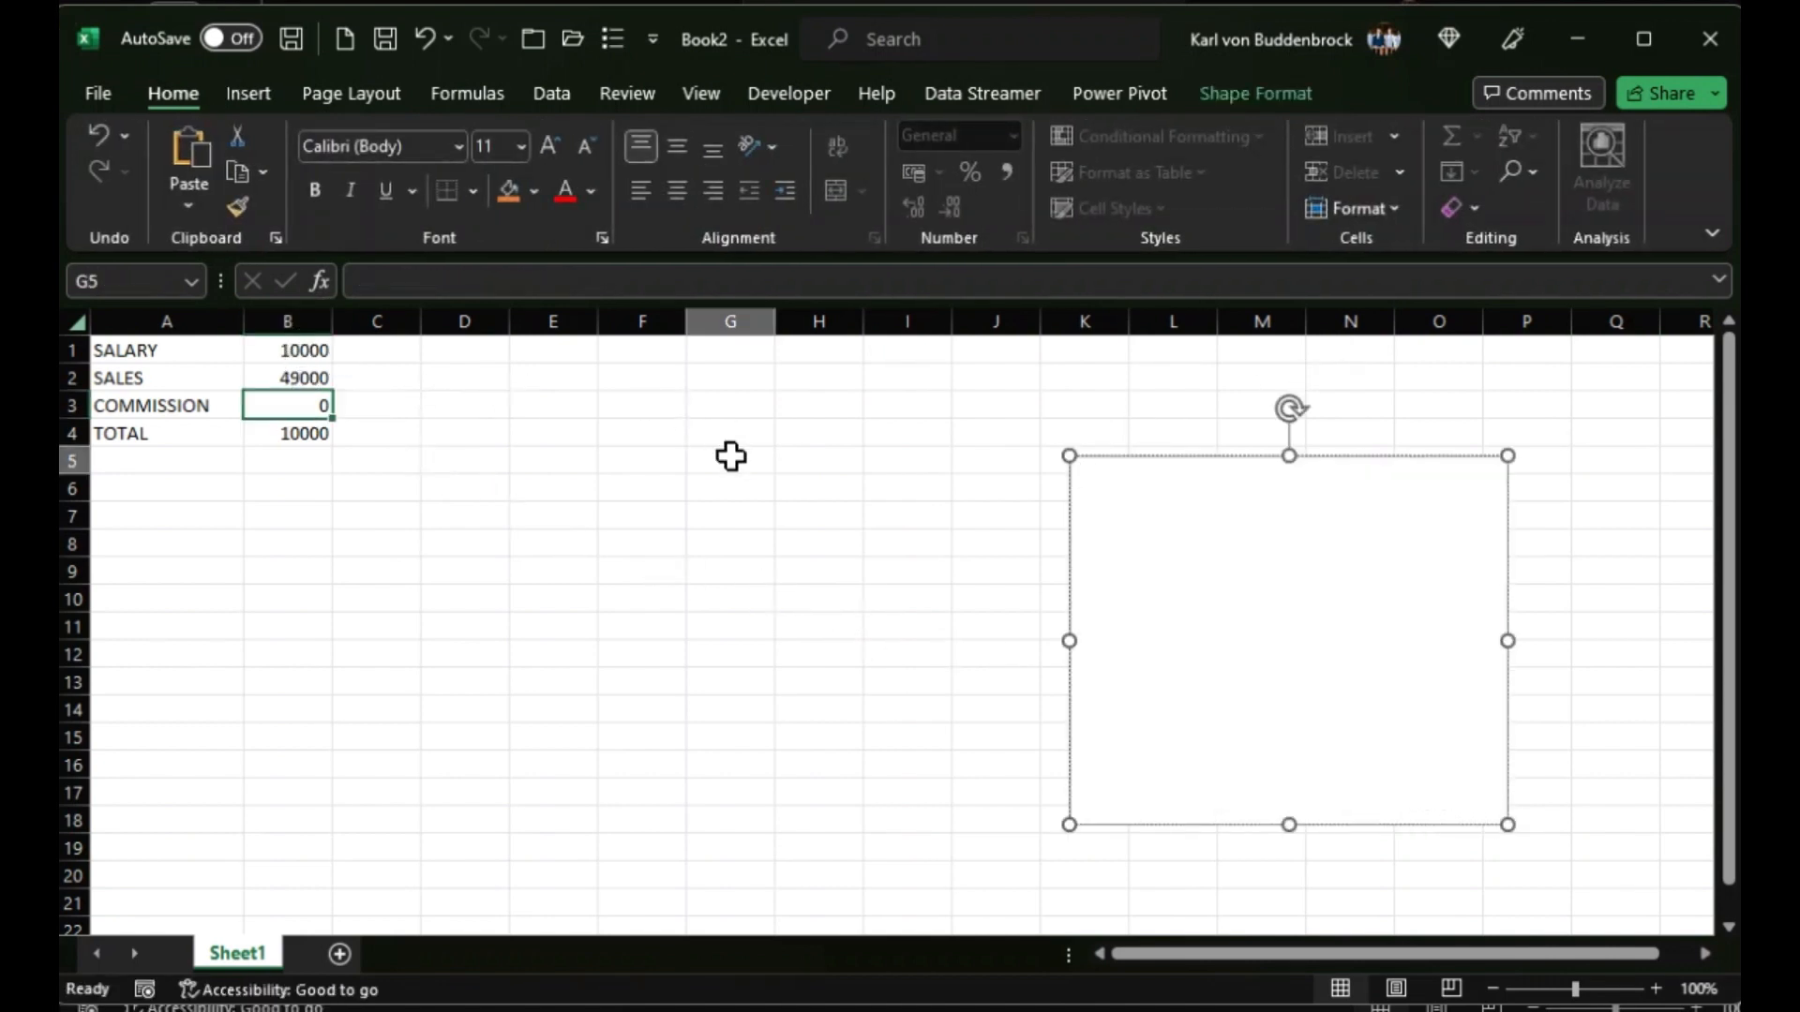
# Copy the formula text =IF(B2>50000,B2*10%,0) from B3 into the text box.
pyautogui.click(281, 405)
pyautogui.moveTo(614, 281); pyautogui.dragTo(272, 285)
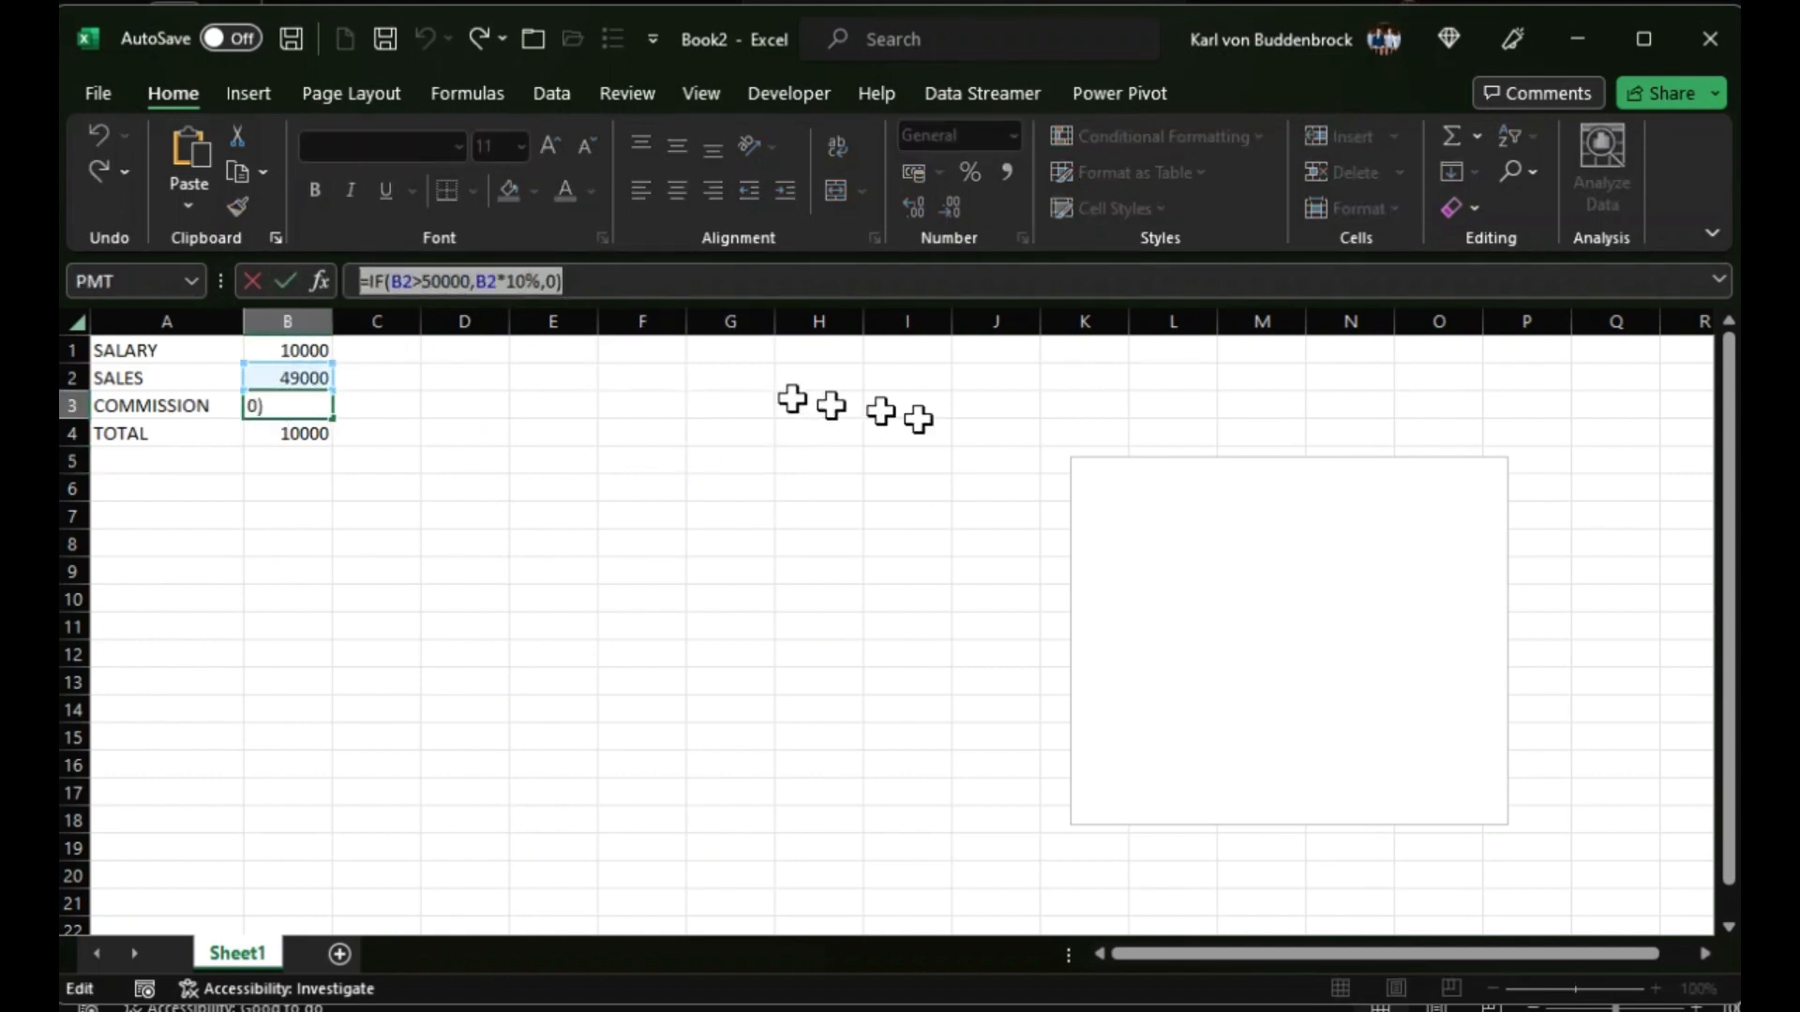
pyautogui.click(1123, 502)
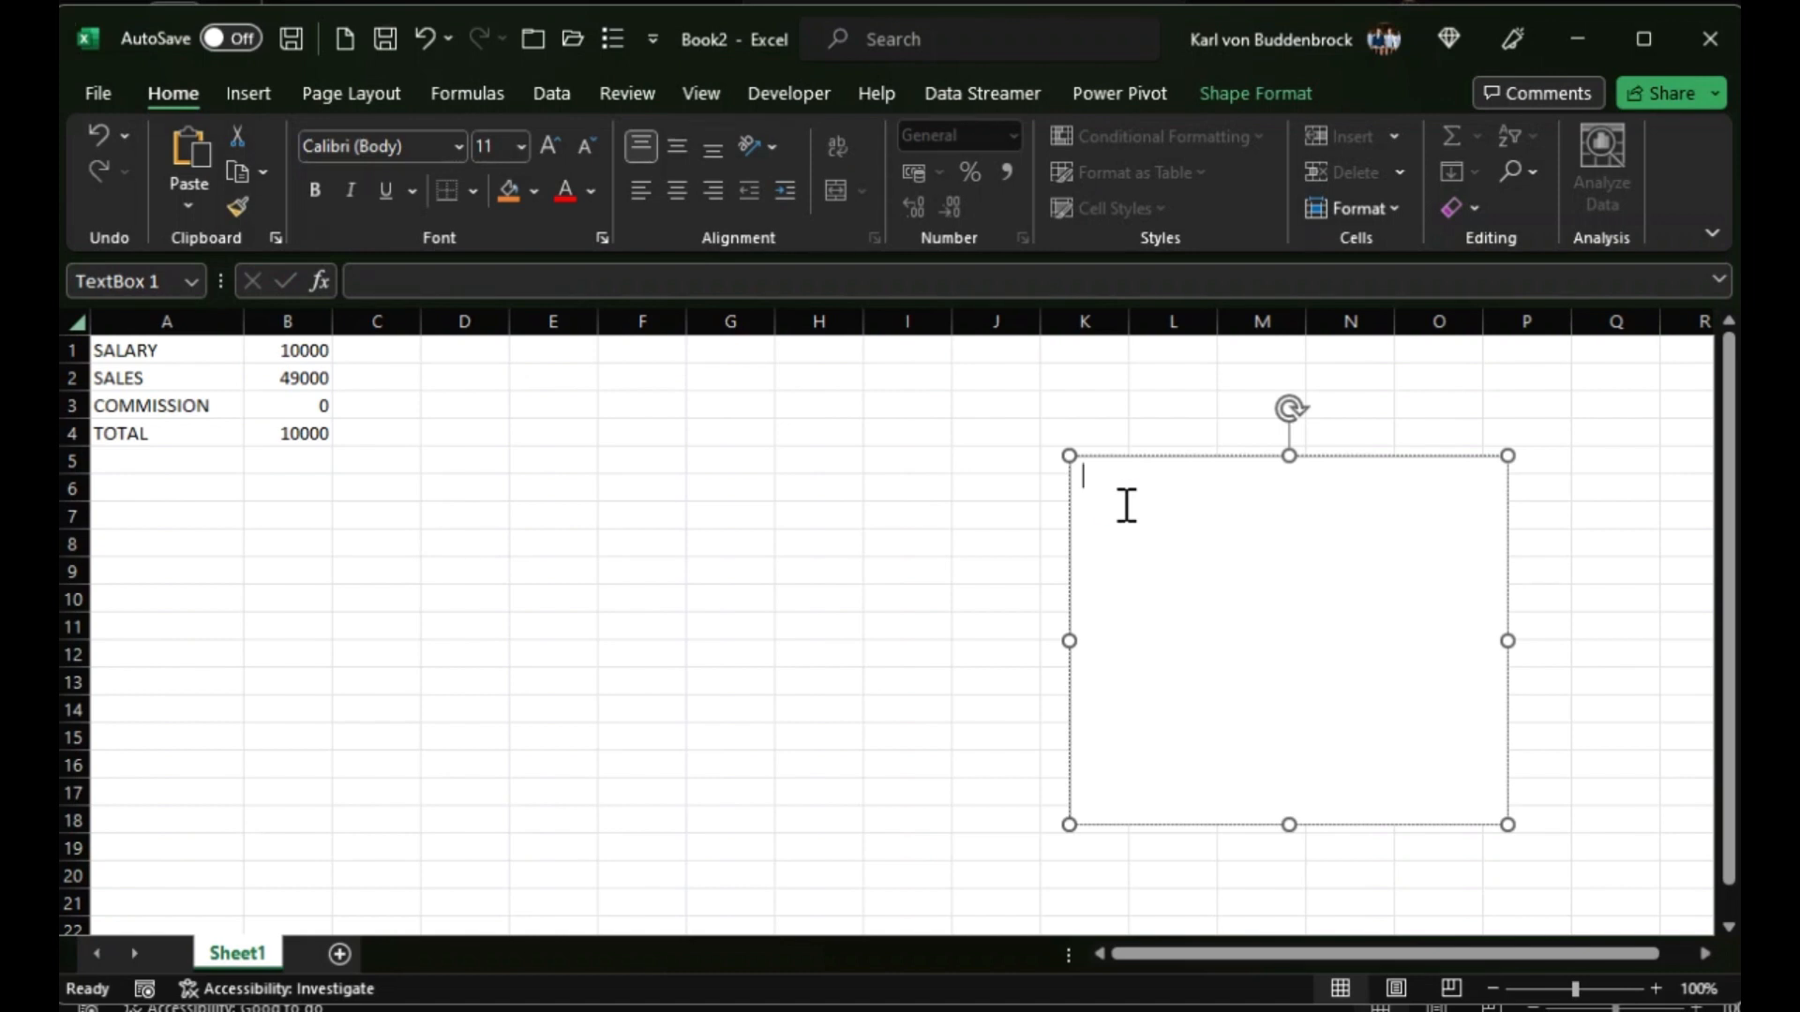
pyautogui.hotkey('ctrl', 'v')
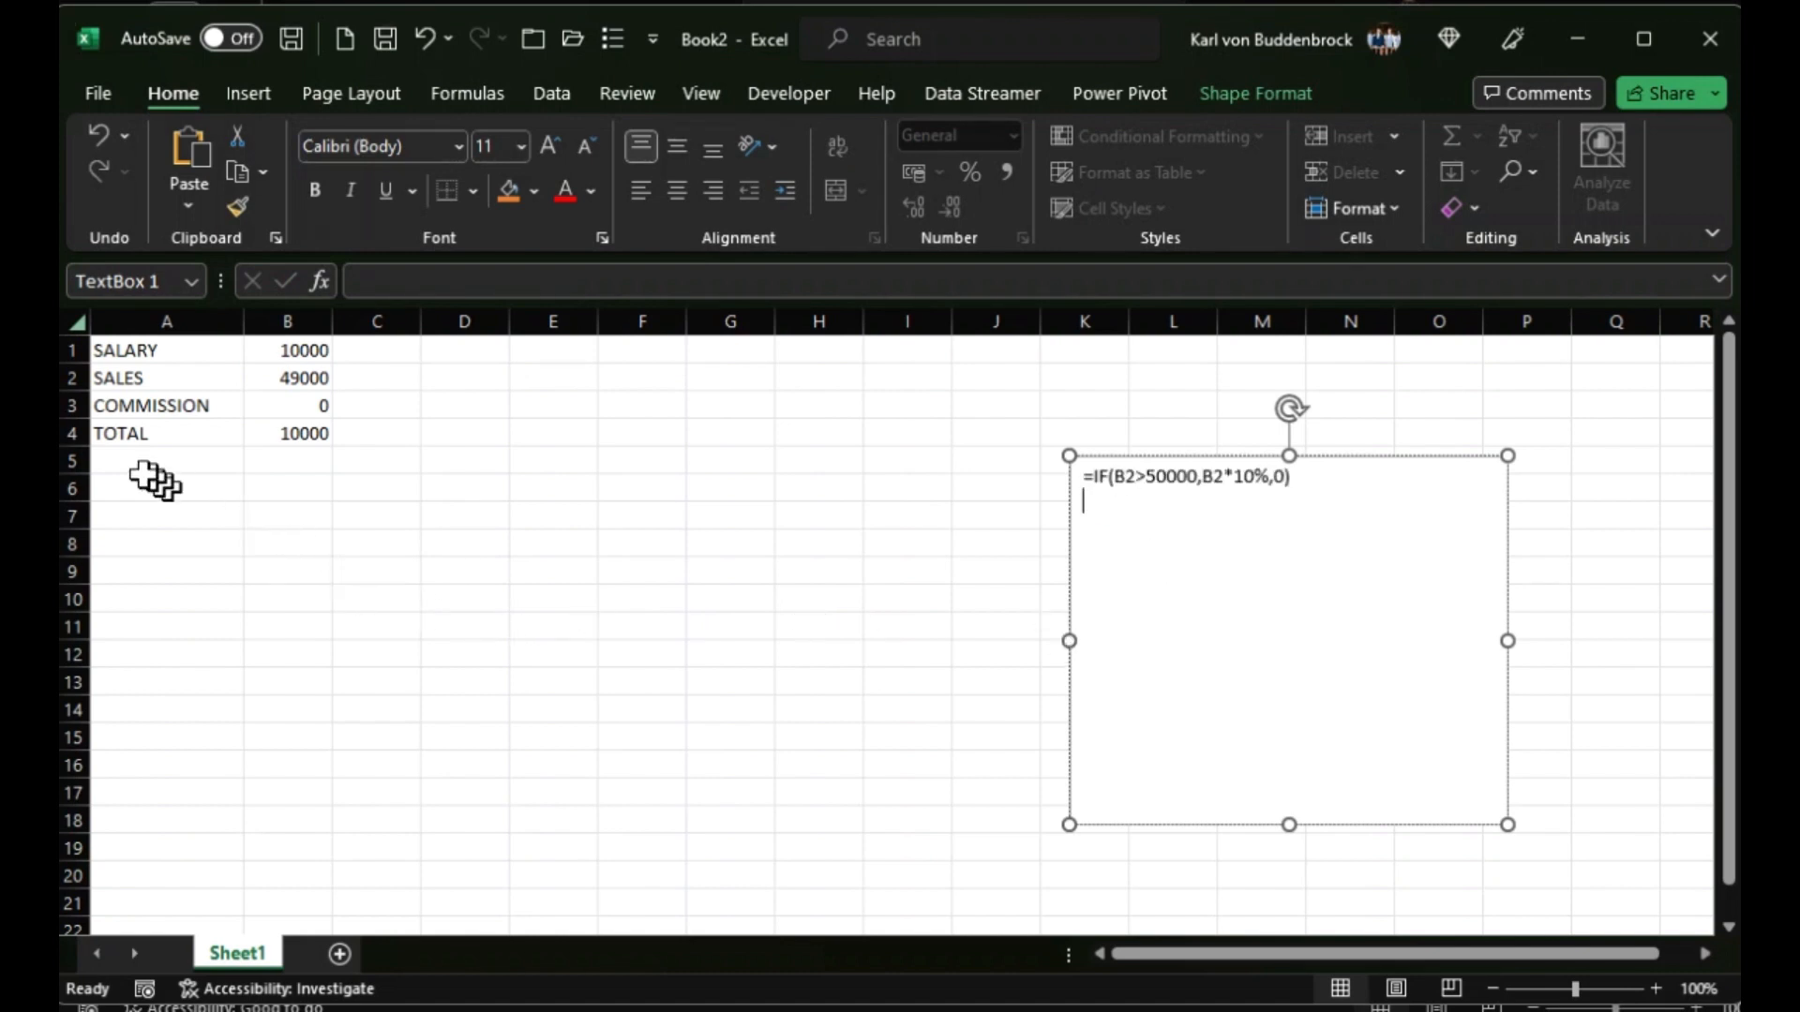
# Duplicate the salary table in A1:B4 to the range starting at A8.
pyautogui.moveTo(121, 353); pyautogui.dragTo(255, 442)
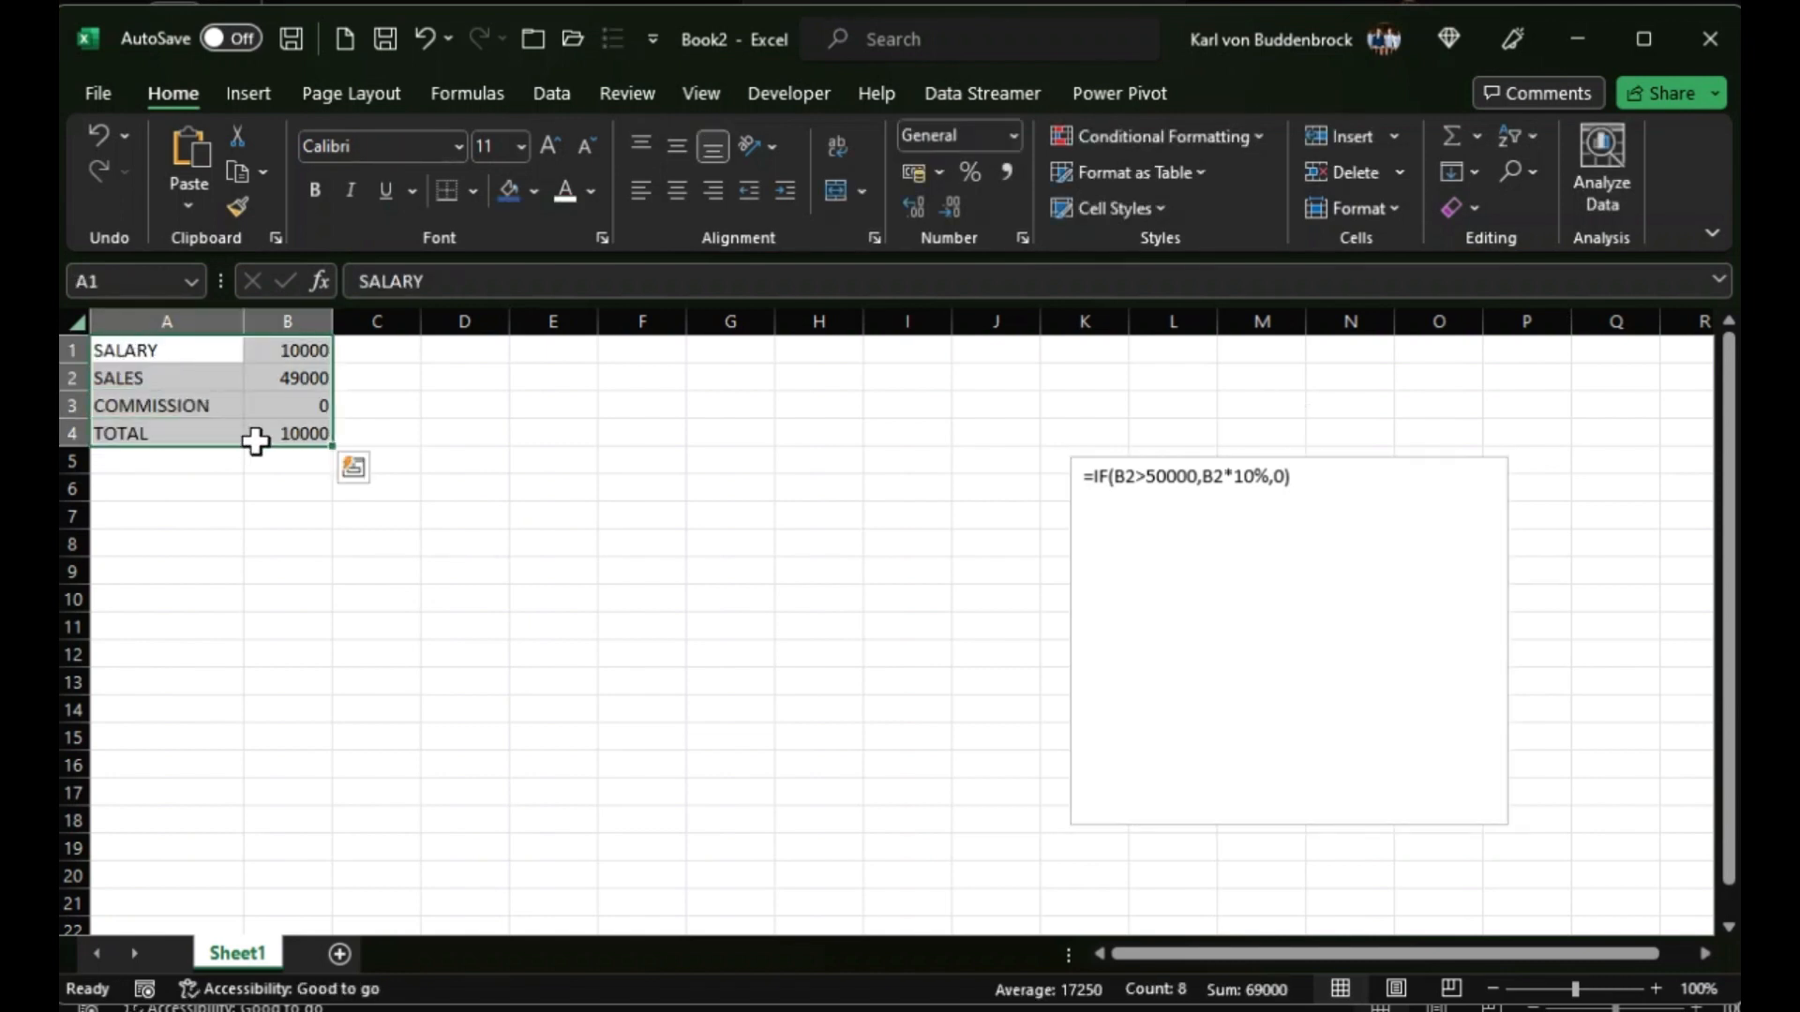
pyautogui.hotkey('ctrl', 'c')
pyautogui.click(138, 544)
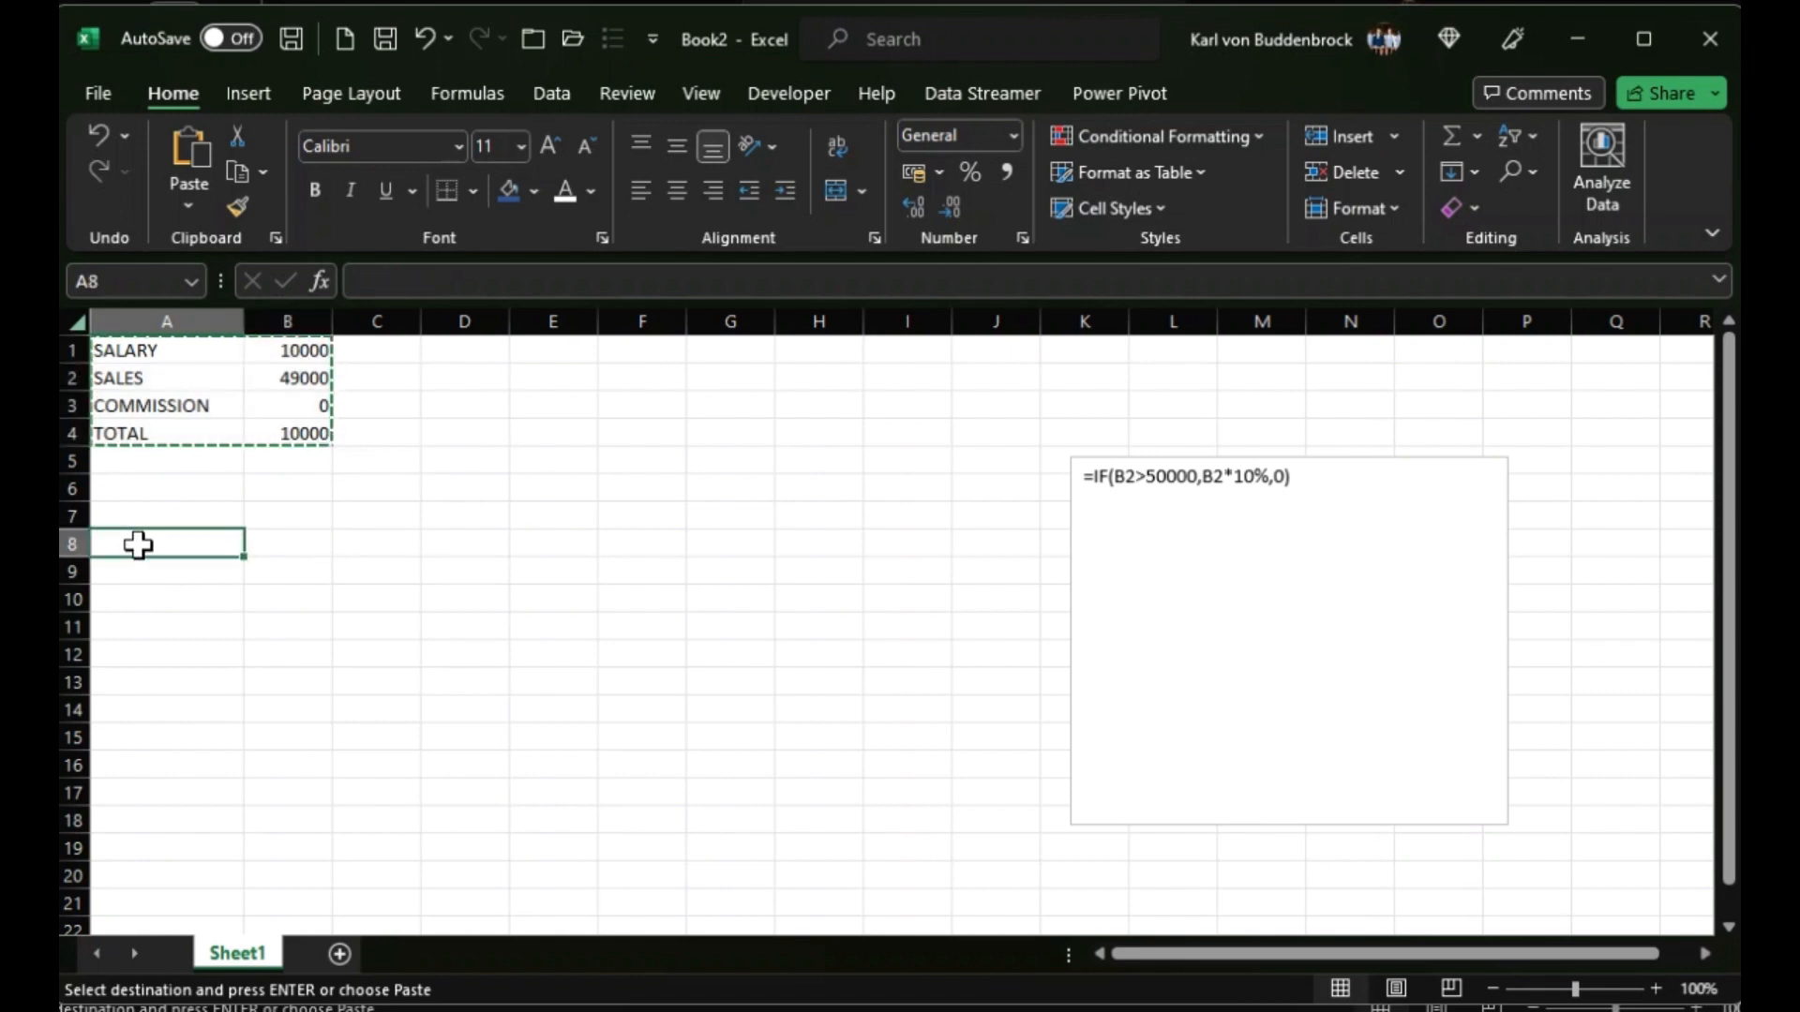
pyautogui.hotkey('ctrl', 'v')
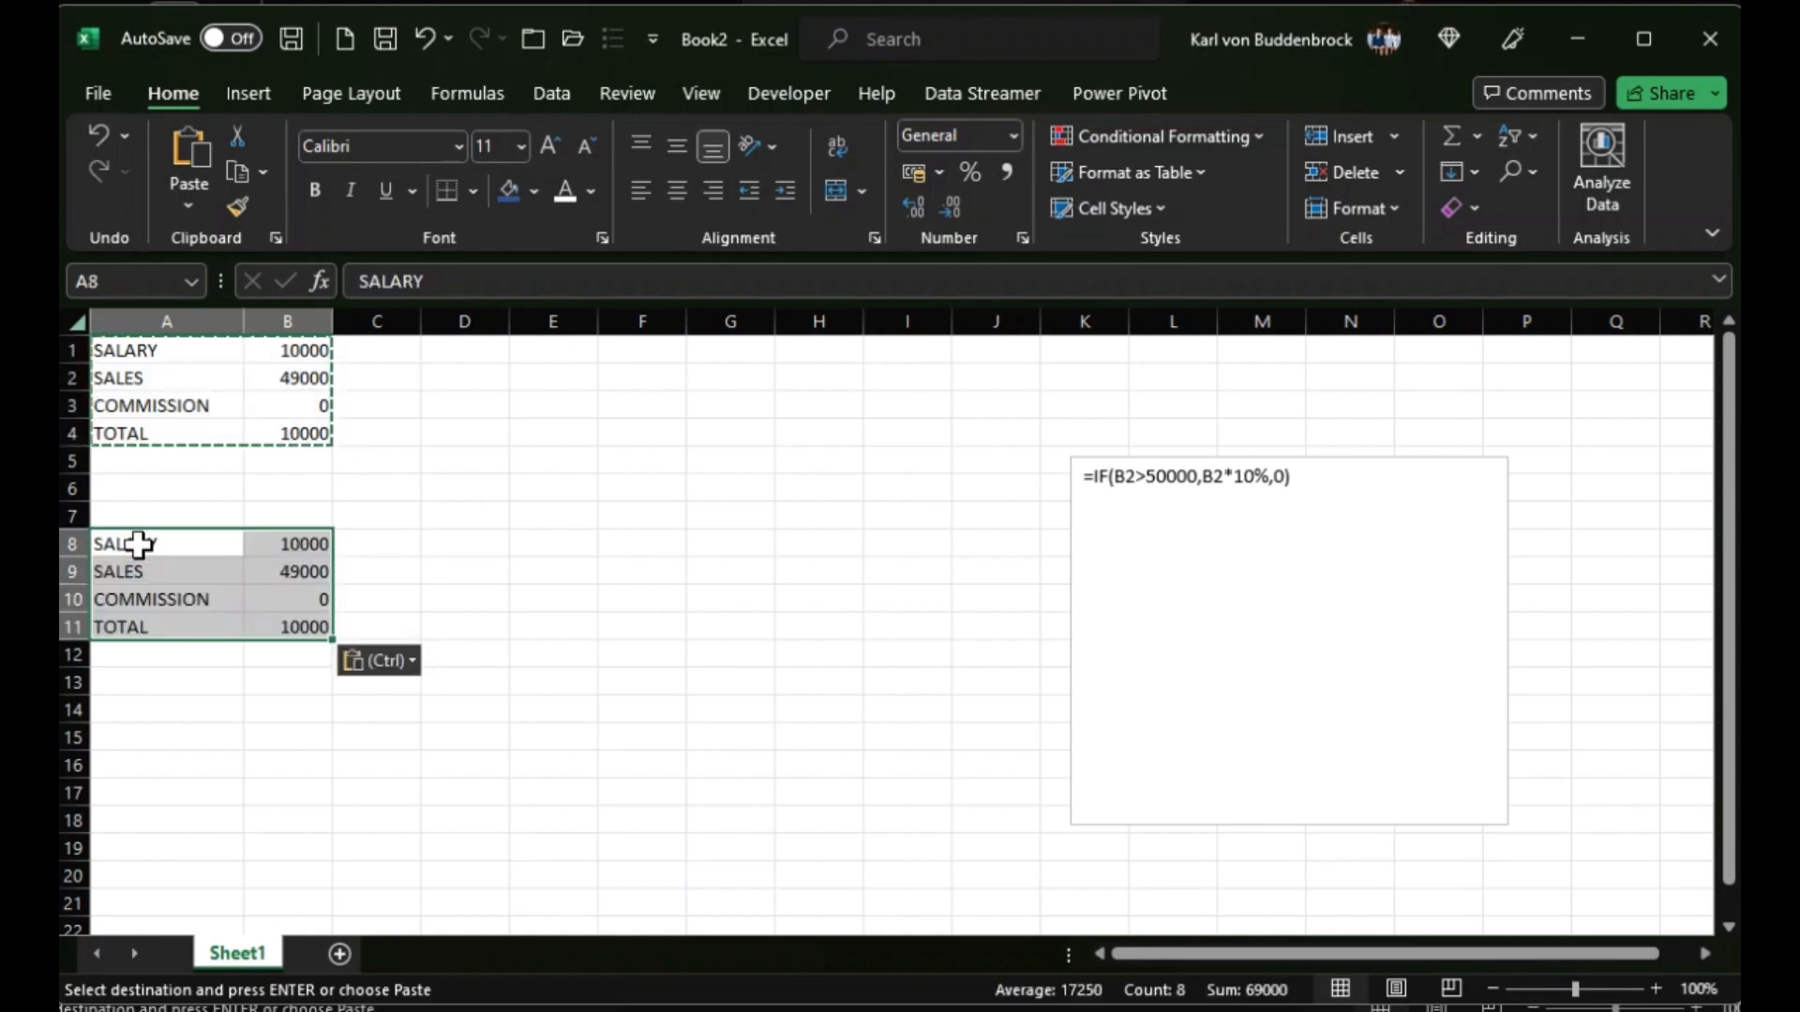
# In the B10 commission formula, insert the nested part IF(B9>100000,B9*20%, directly before B9*10%.
pyautogui.click(304, 598)
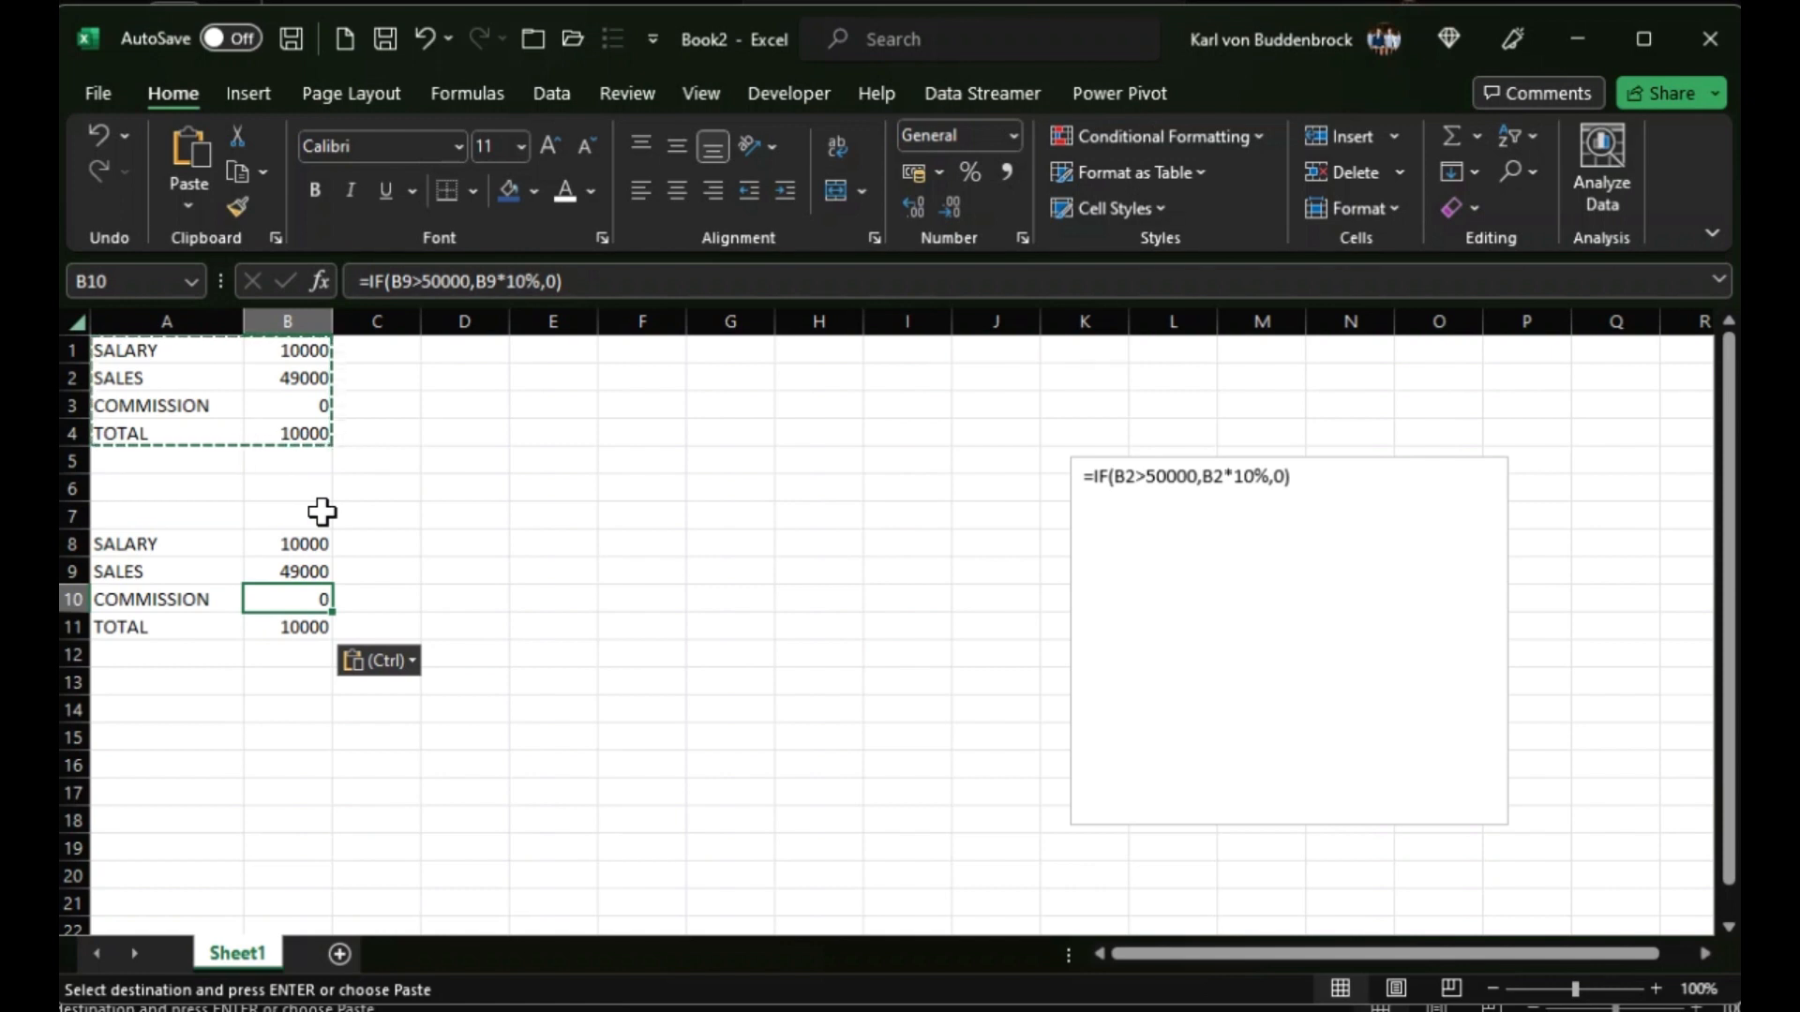
pyautogui.click(475, 283)
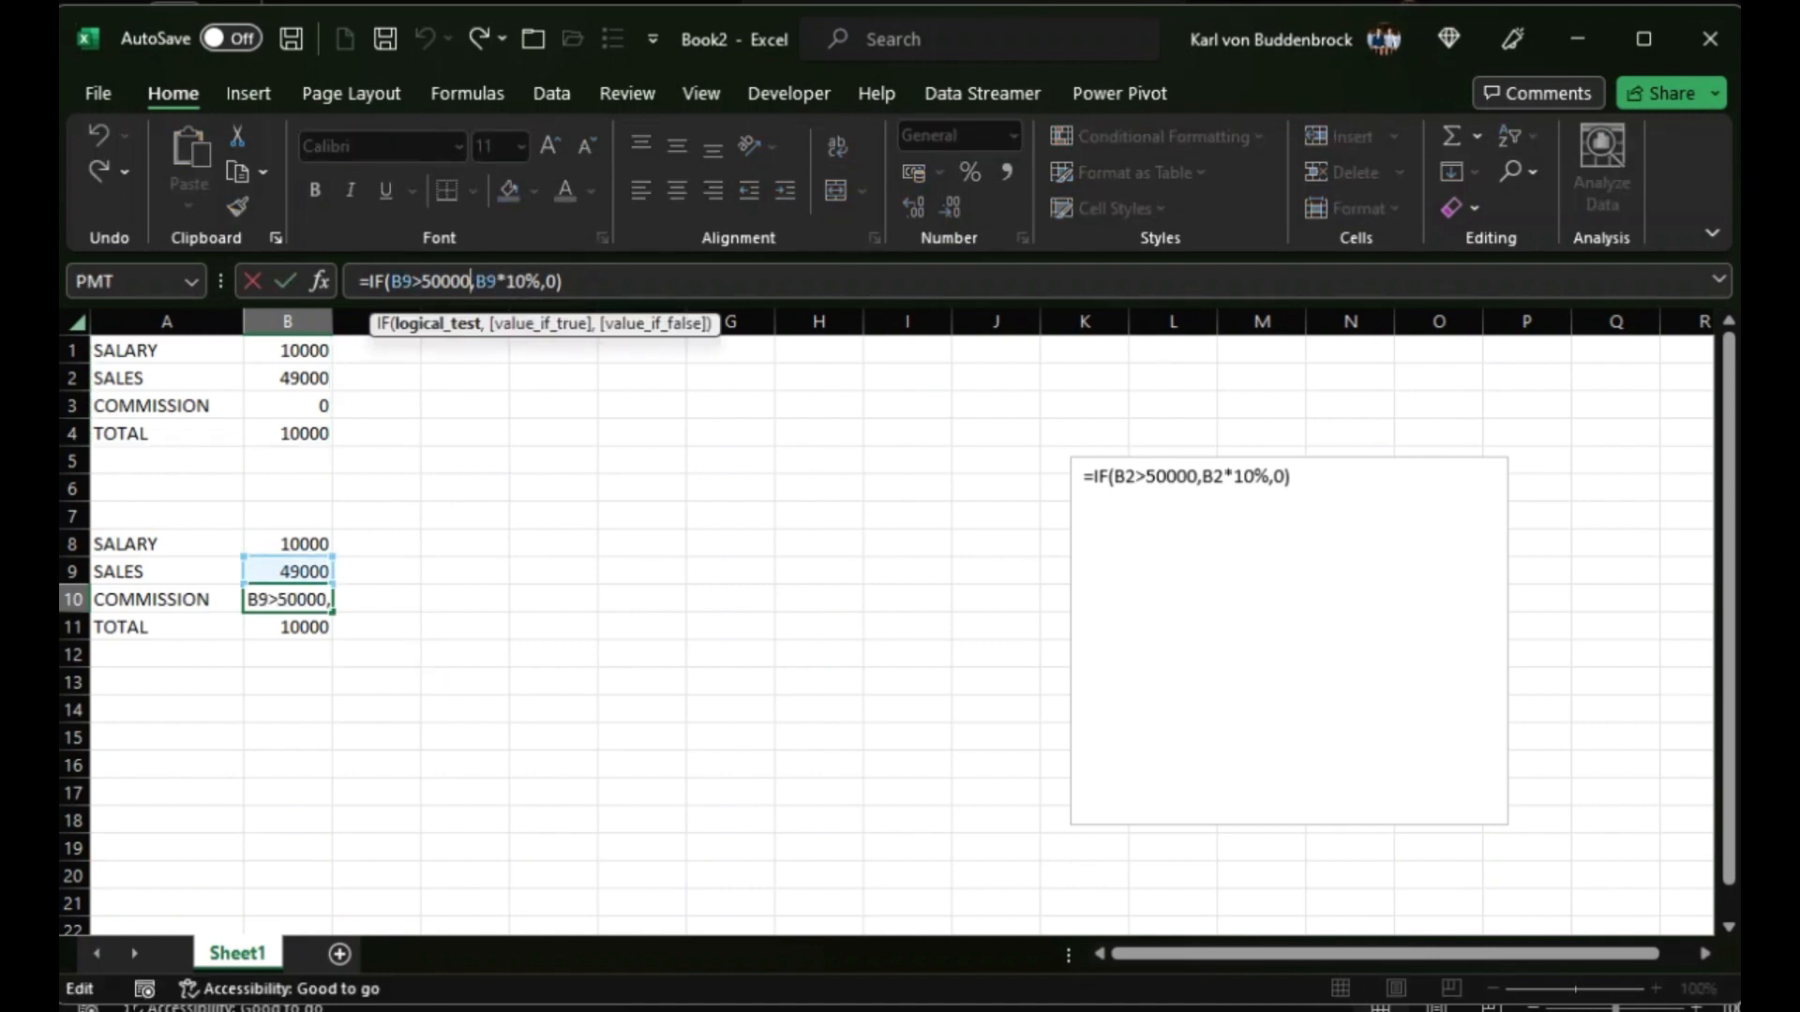
pyautogui.press('Right')
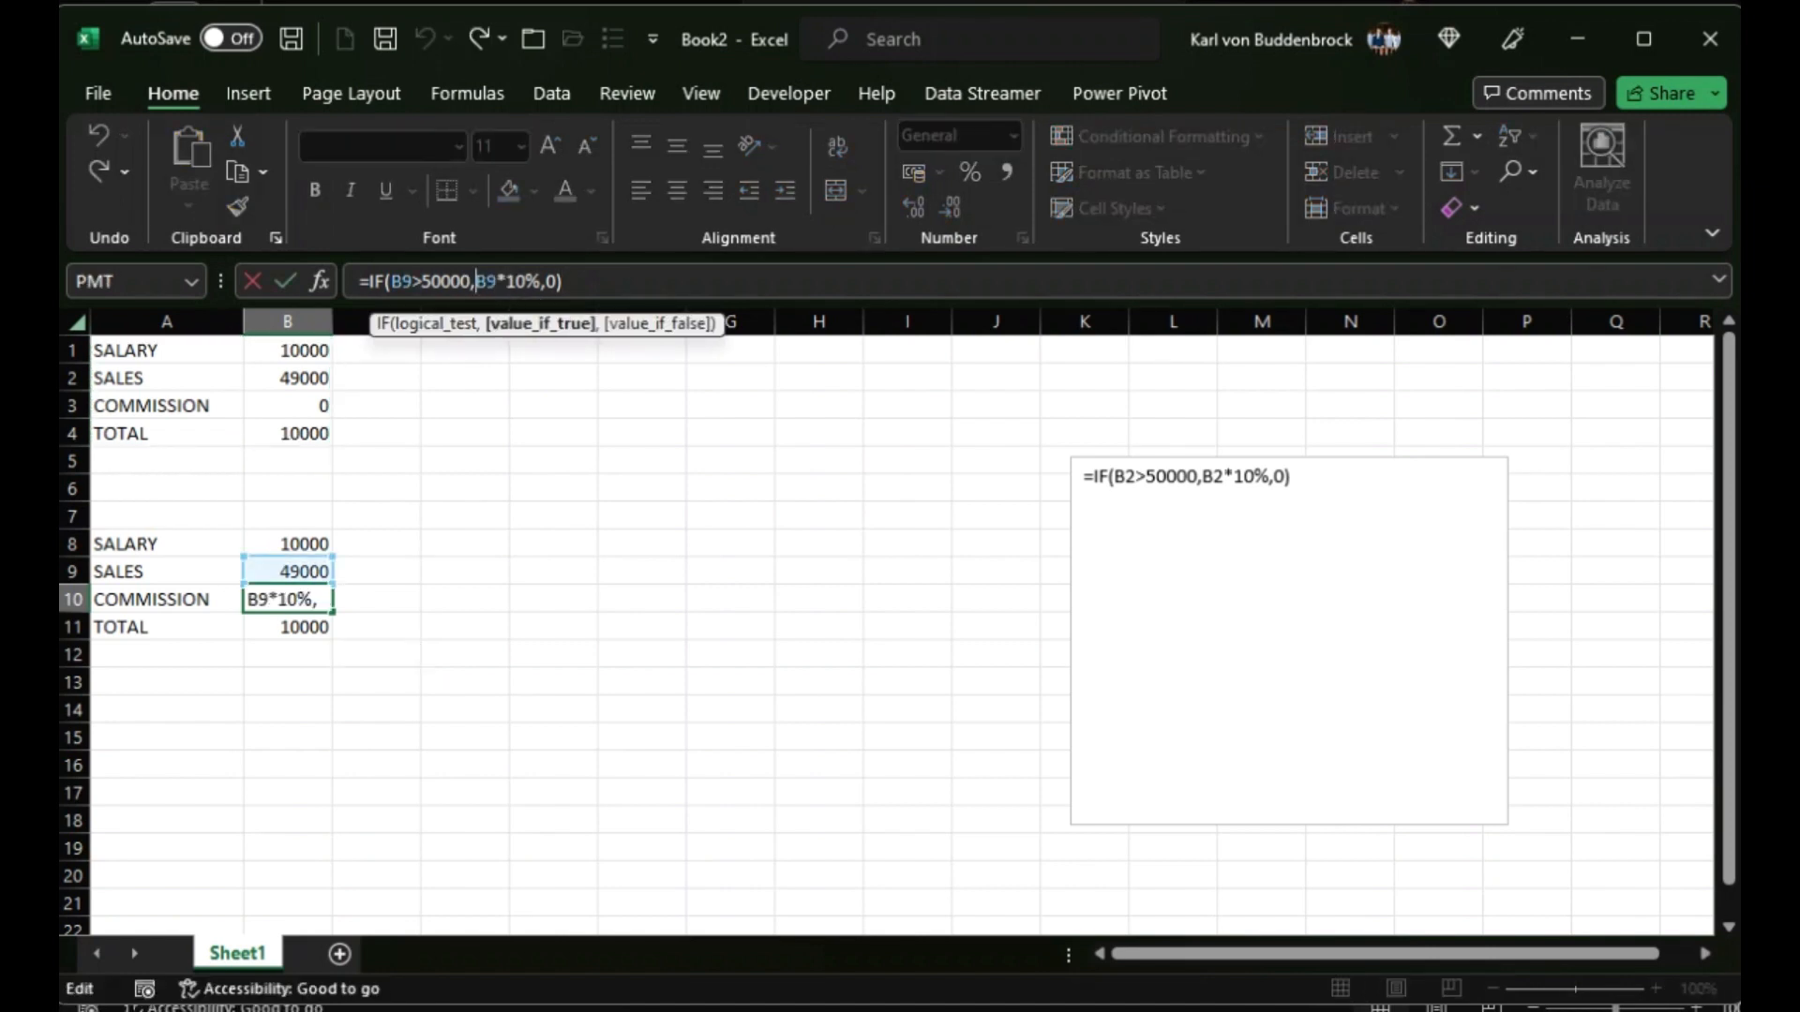
pyautogui.write('IF(')
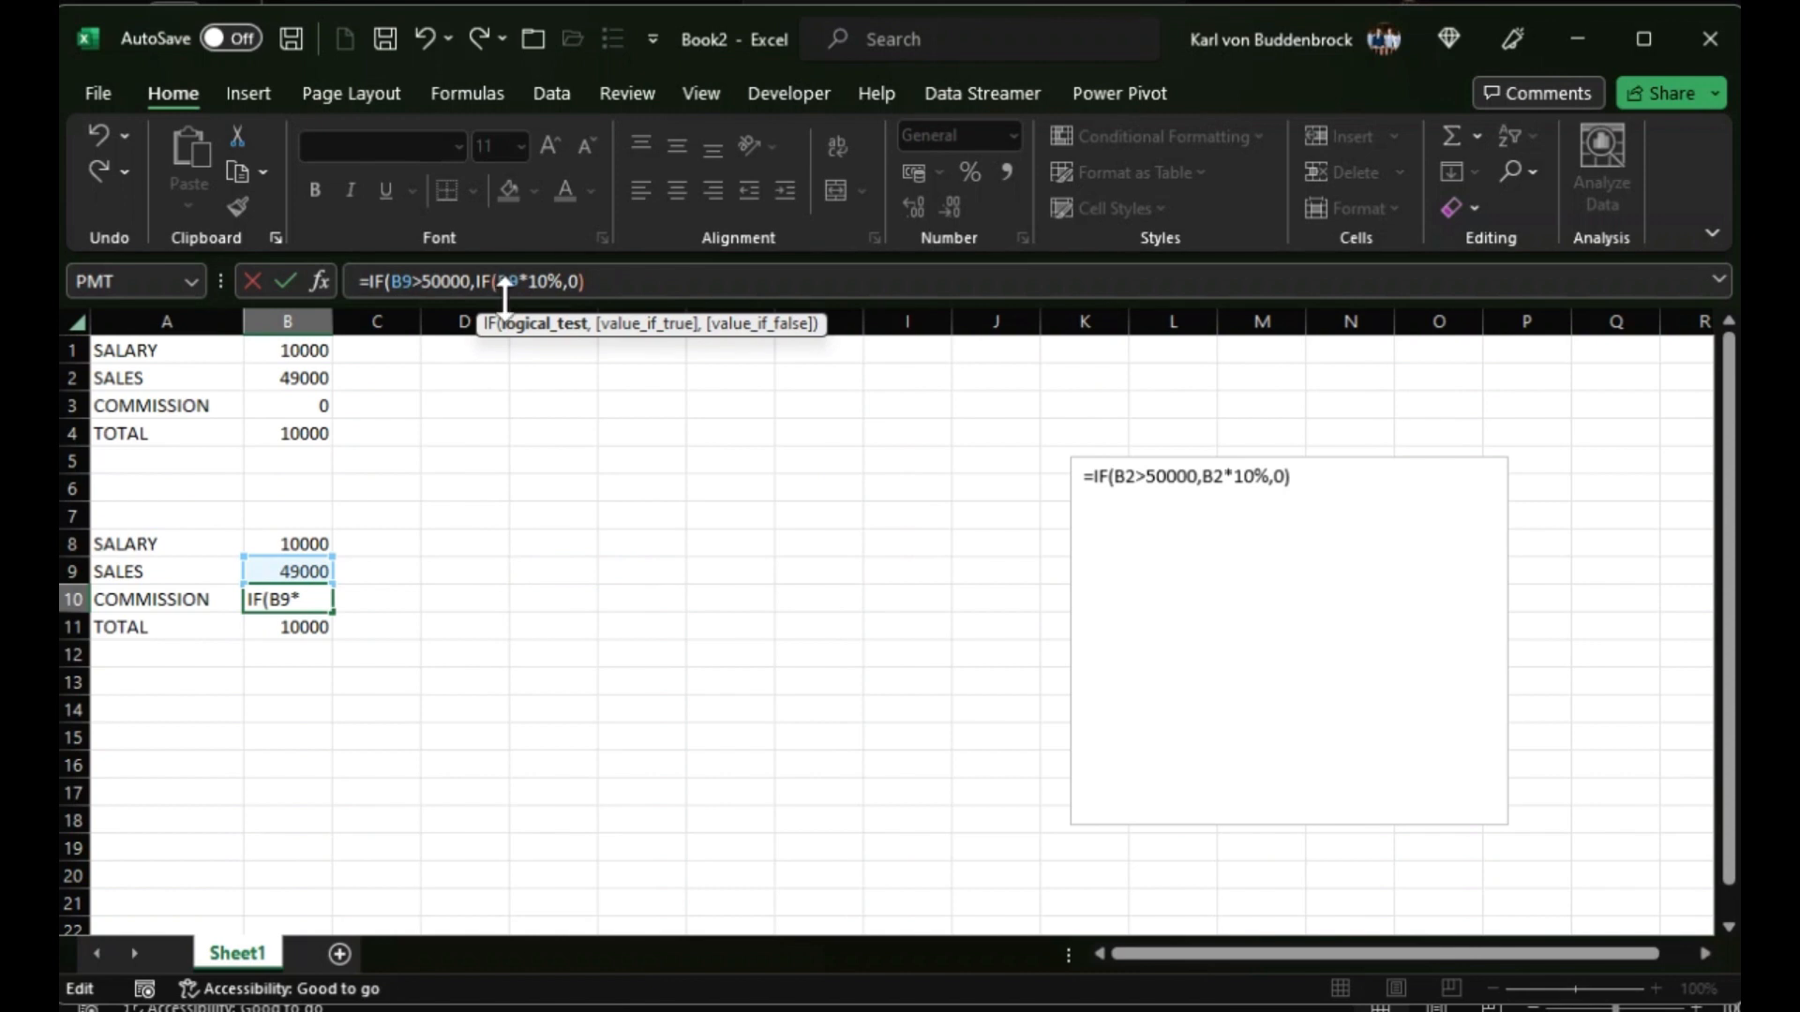
pyautogui.click(298, 564)
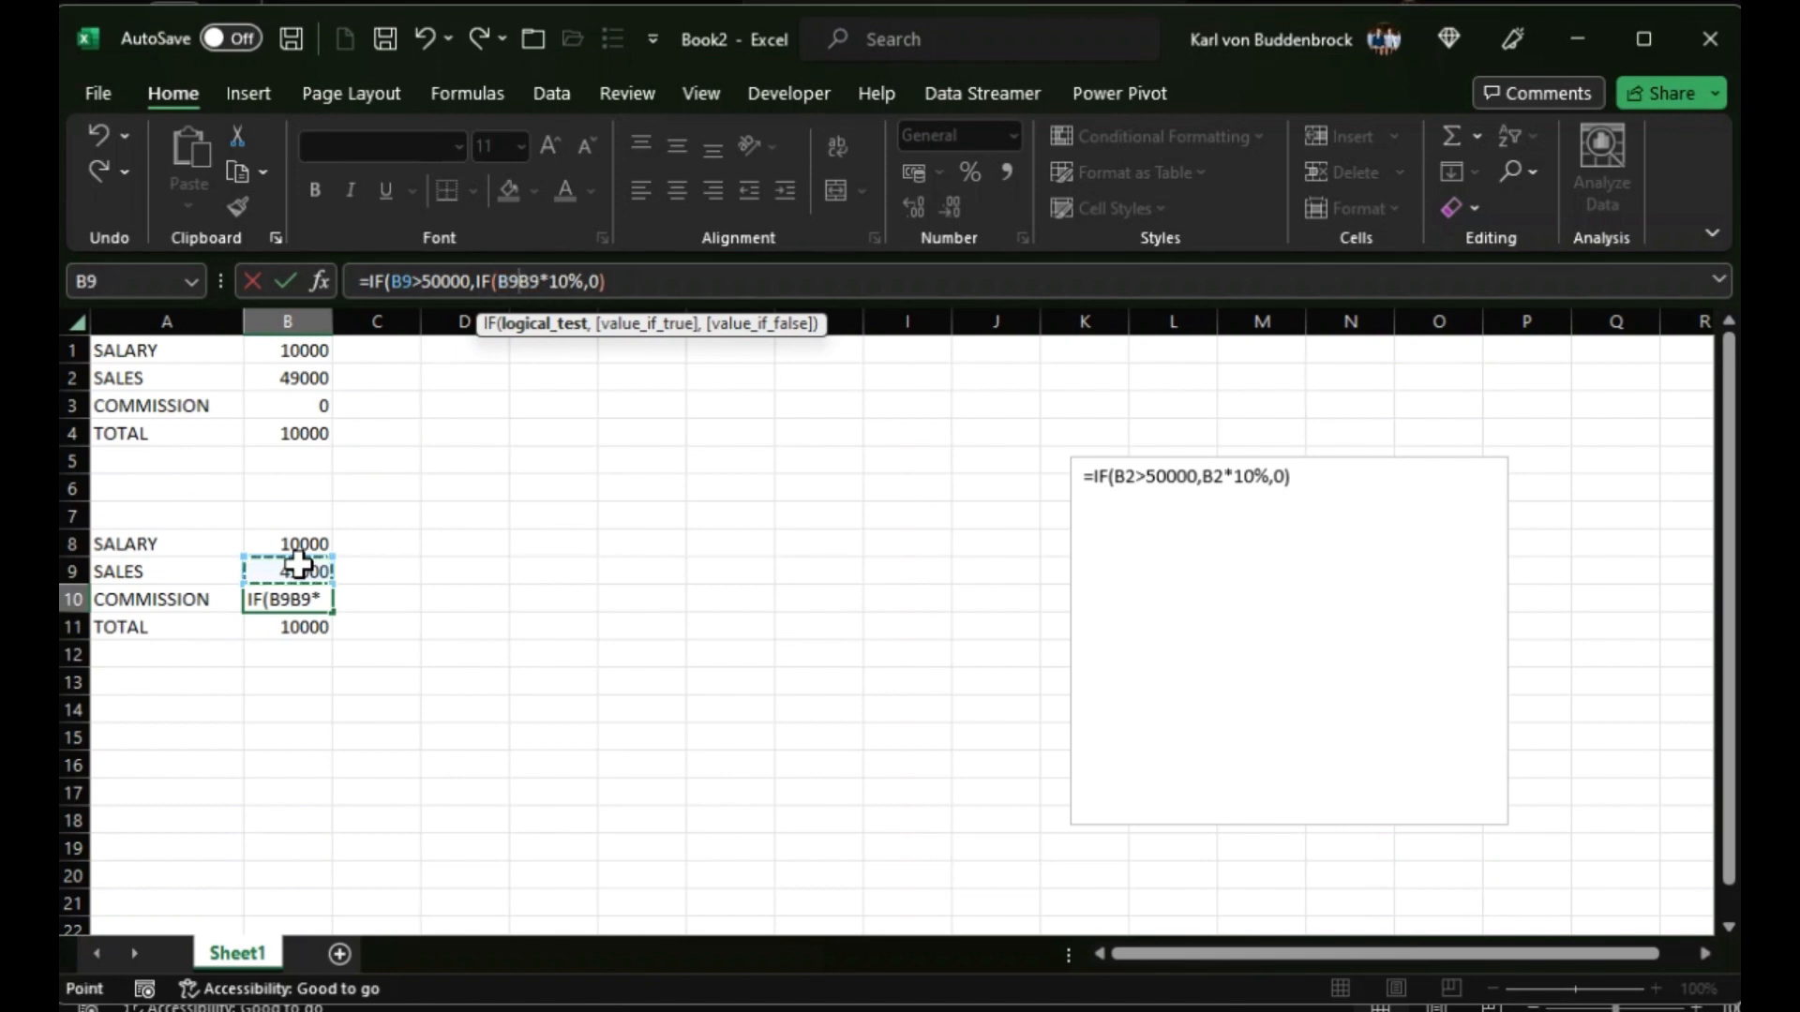
pyautogui.write('>100000')
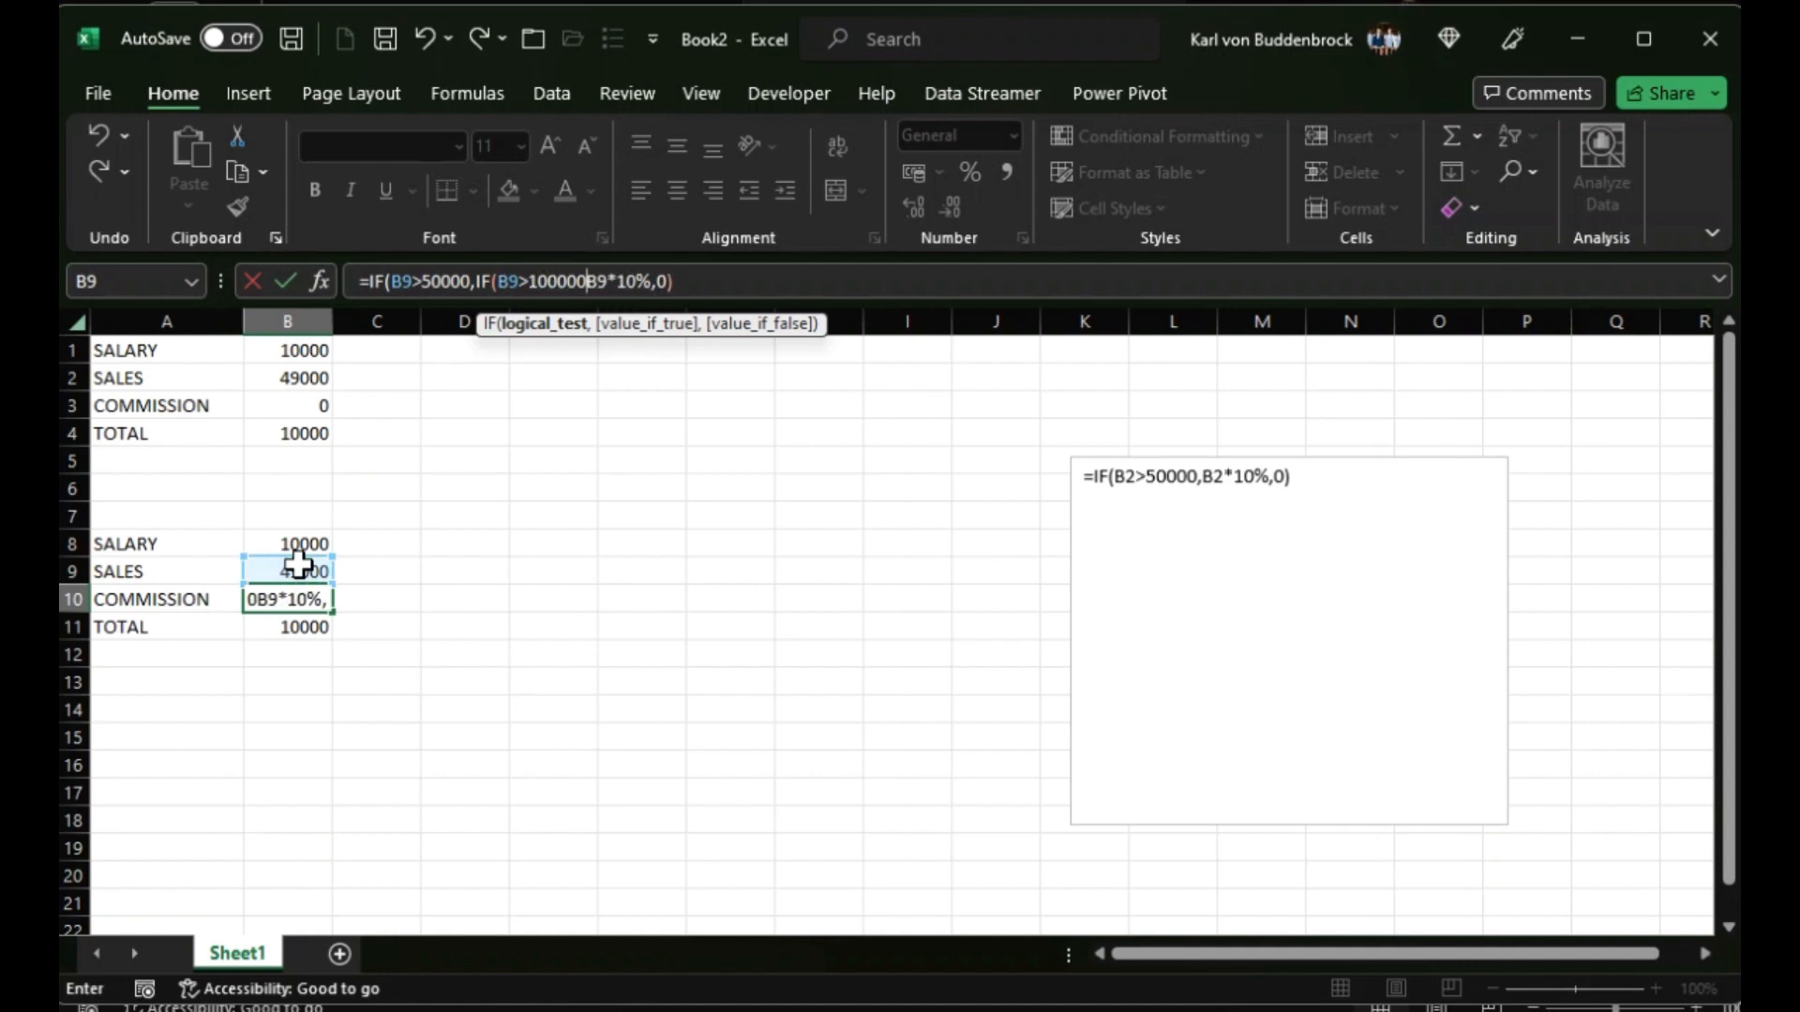
pyautogui.write(',')
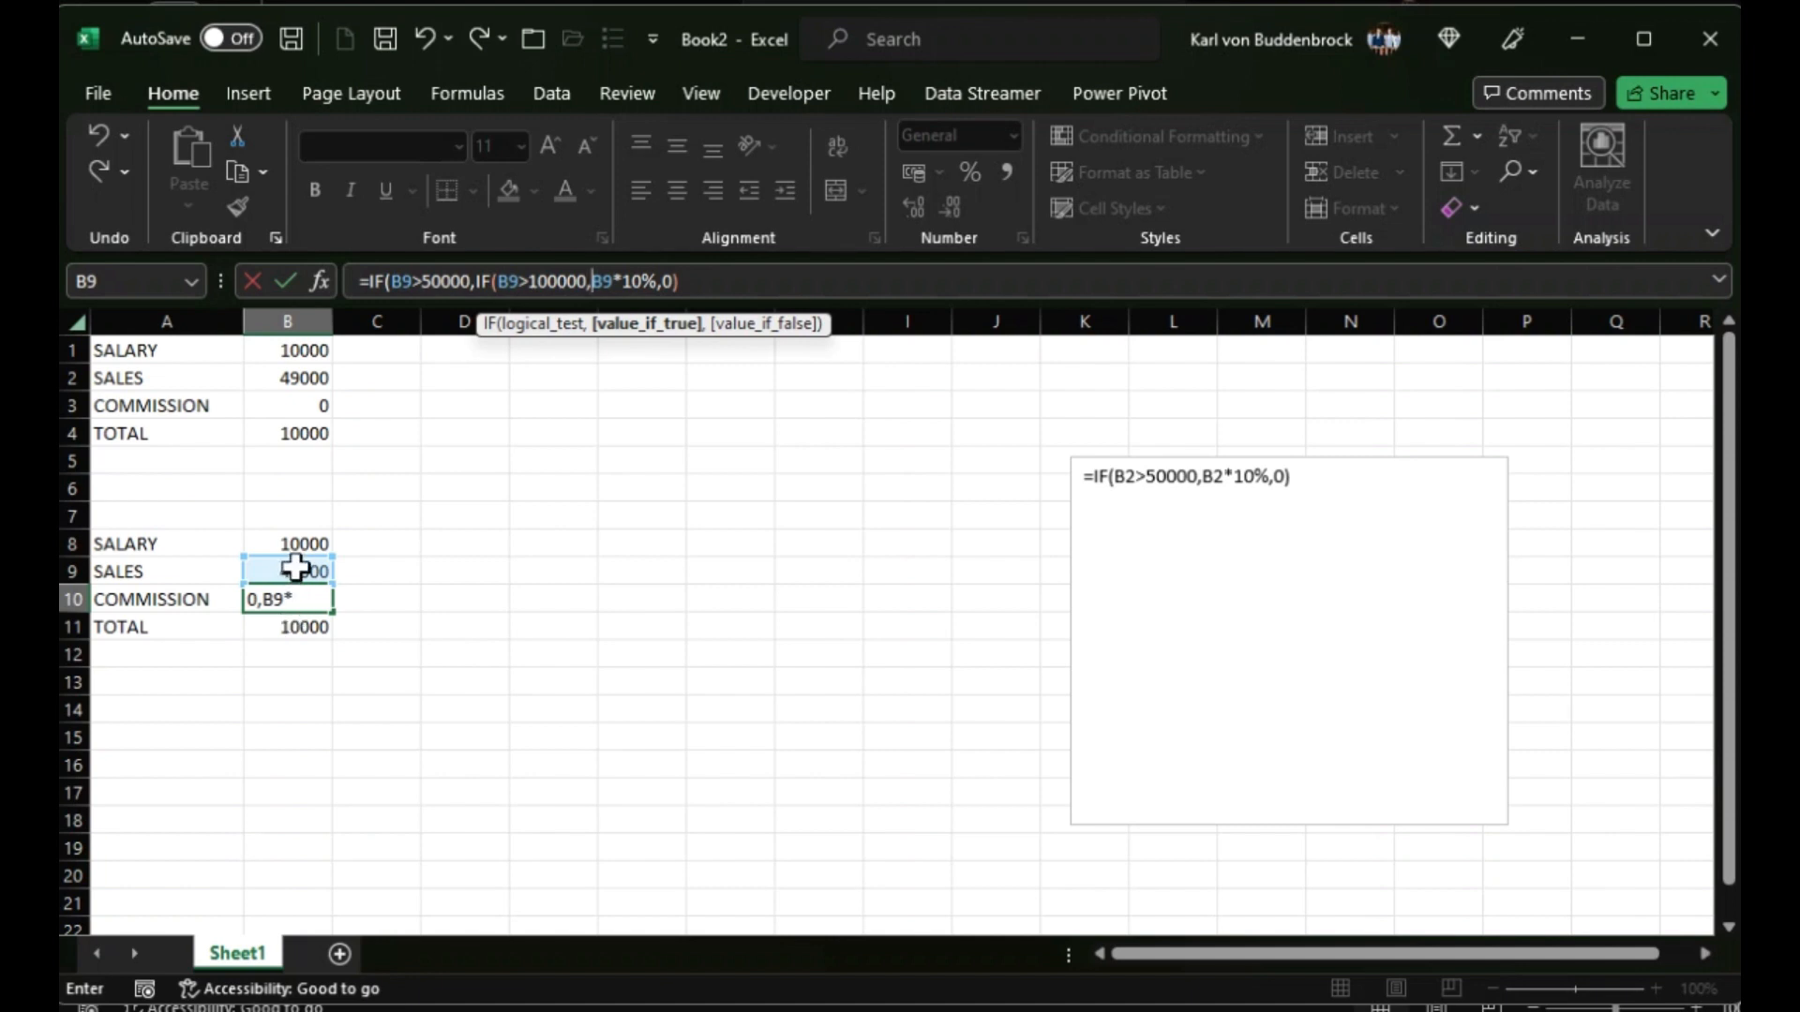
pyautogui.click(296, 567)
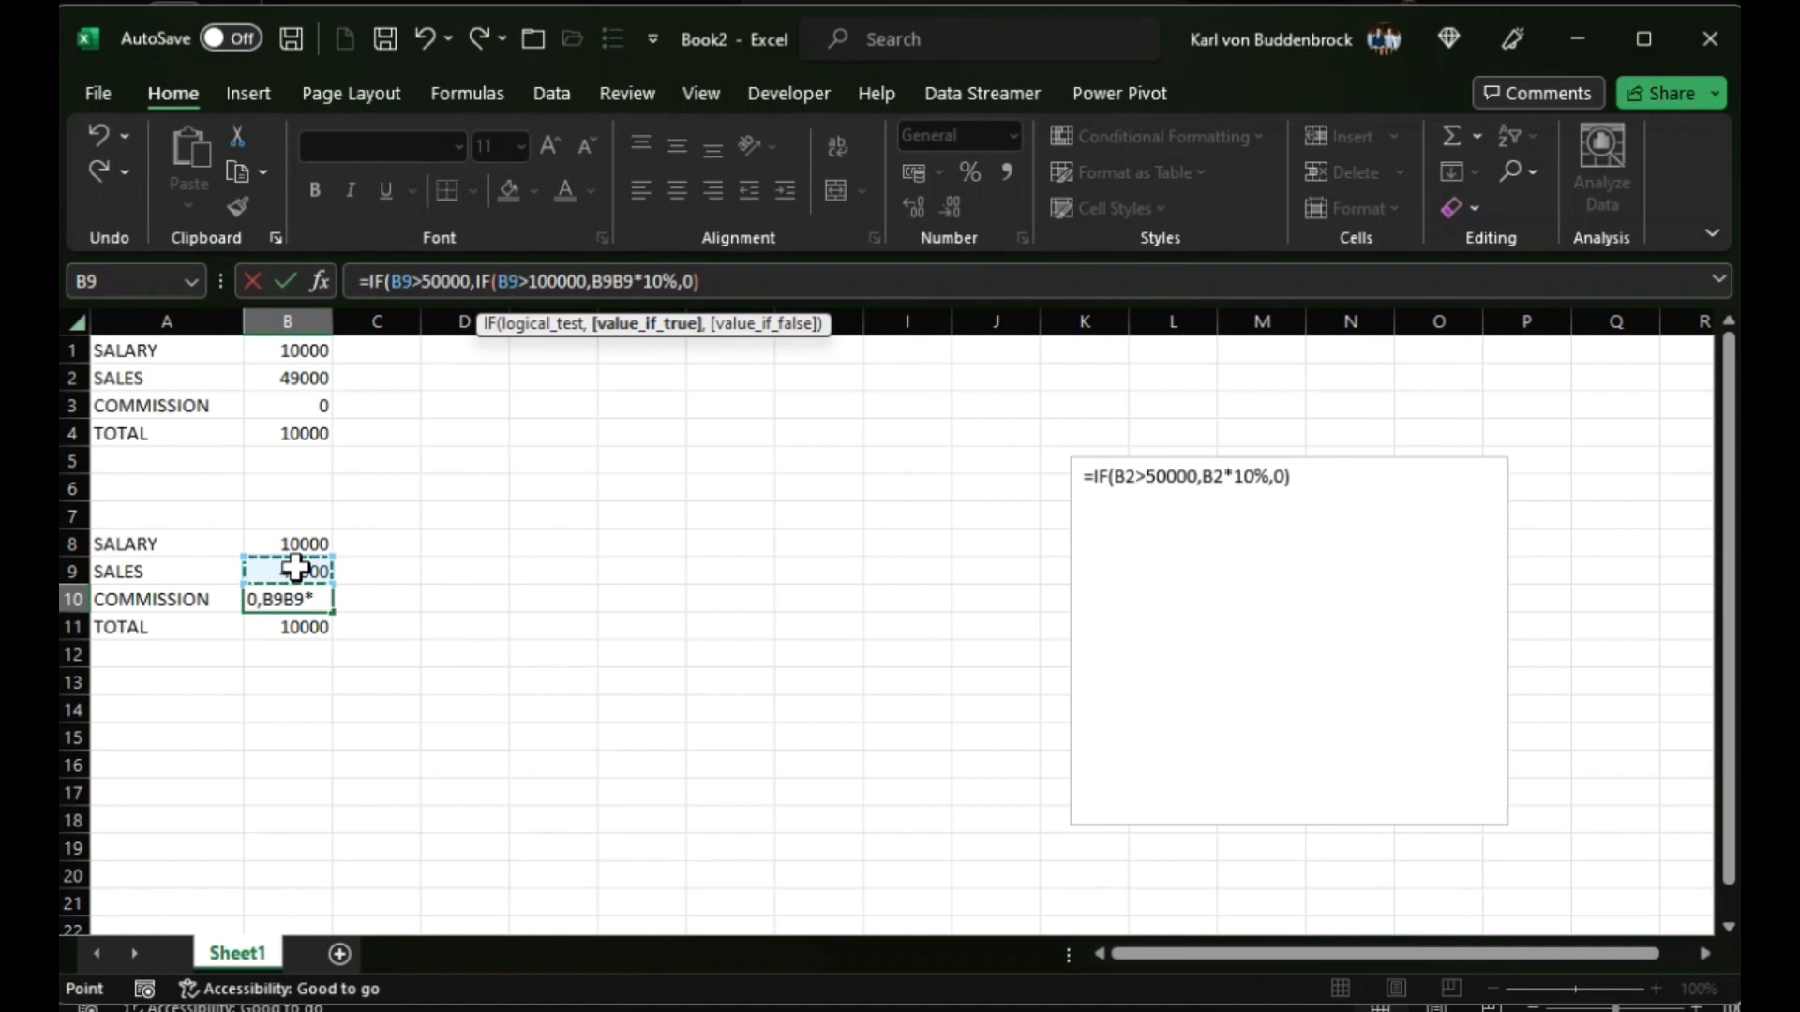
pyautogui.write('*20%')
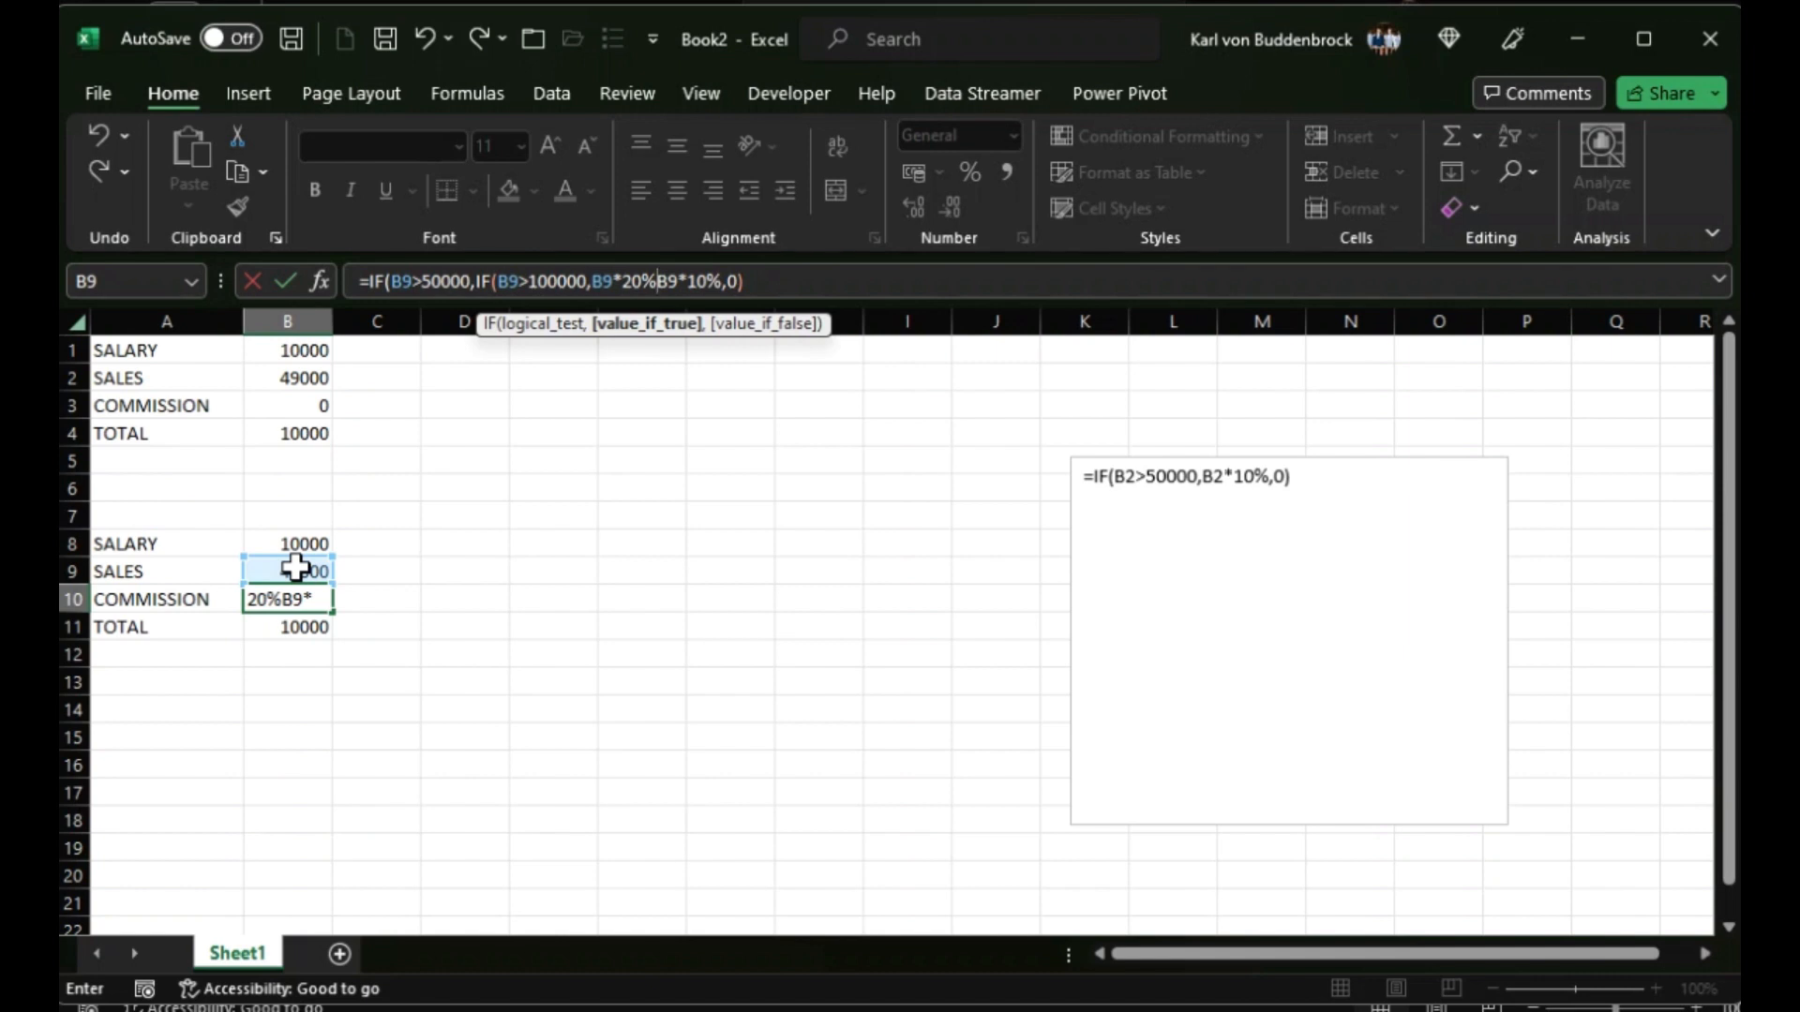
pyautogui.write(',')
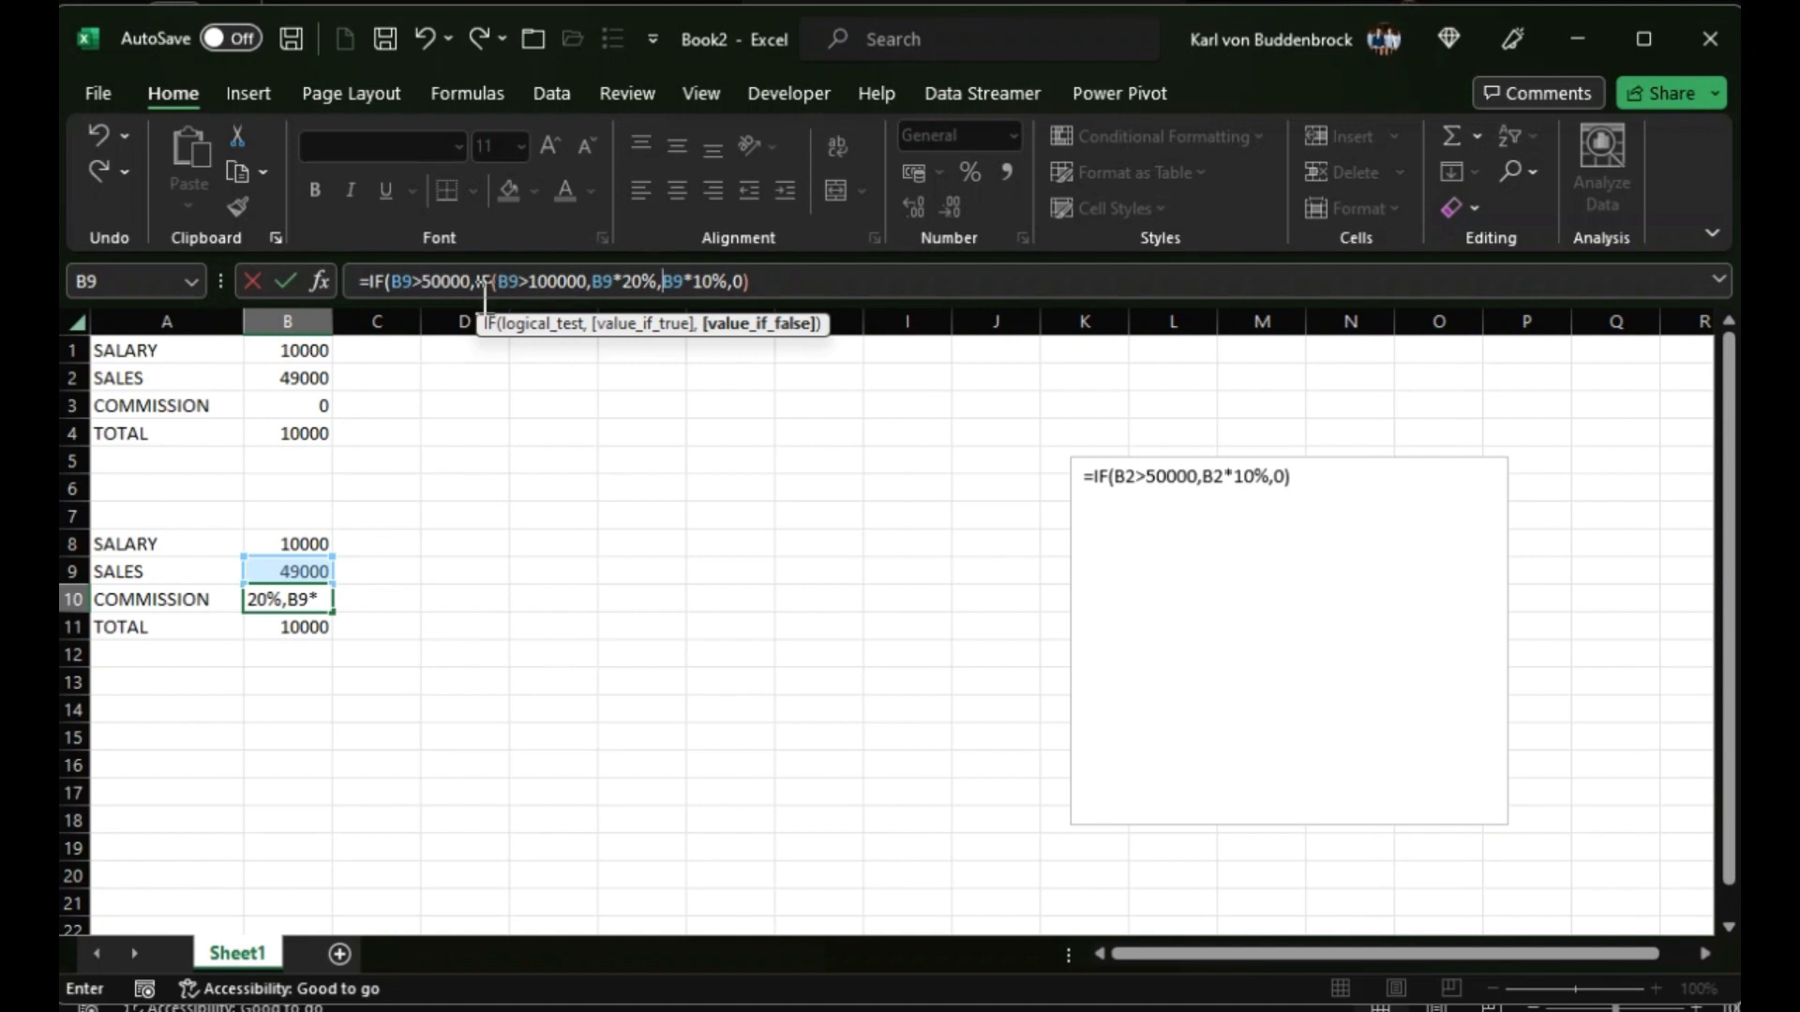
pyautogui.write('C10')
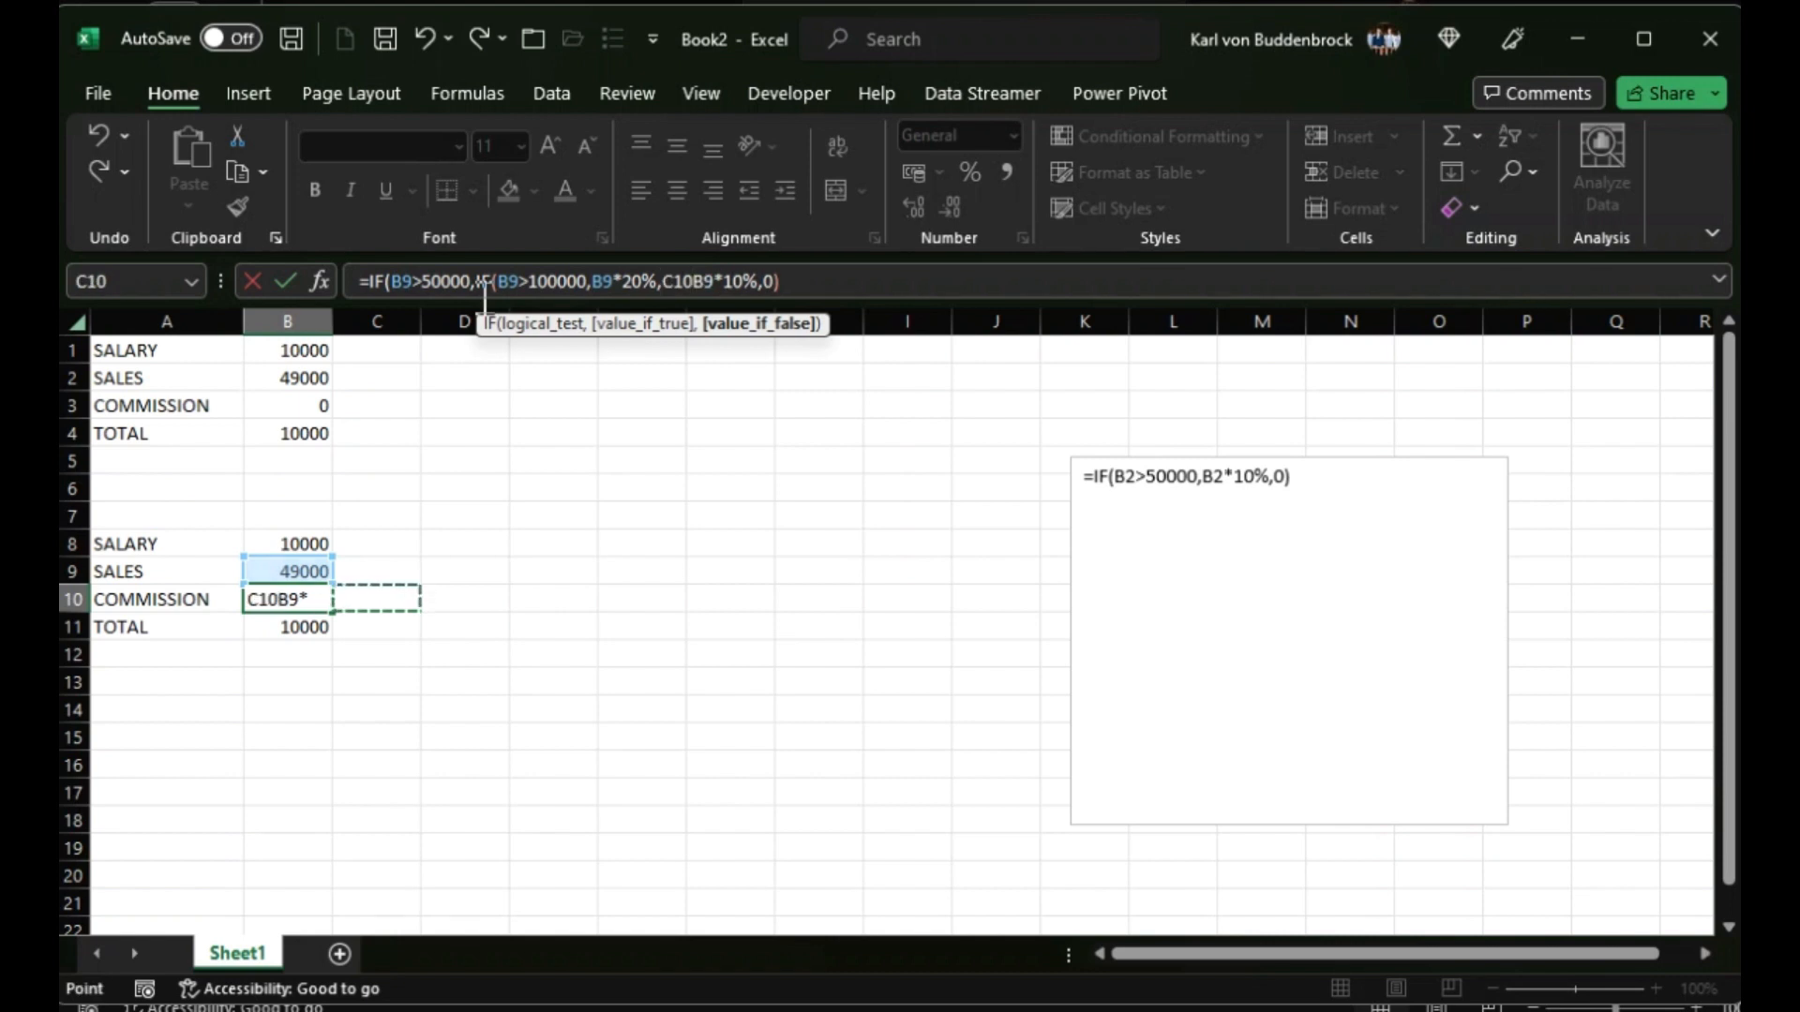
pyautogui.press('BackSpace')
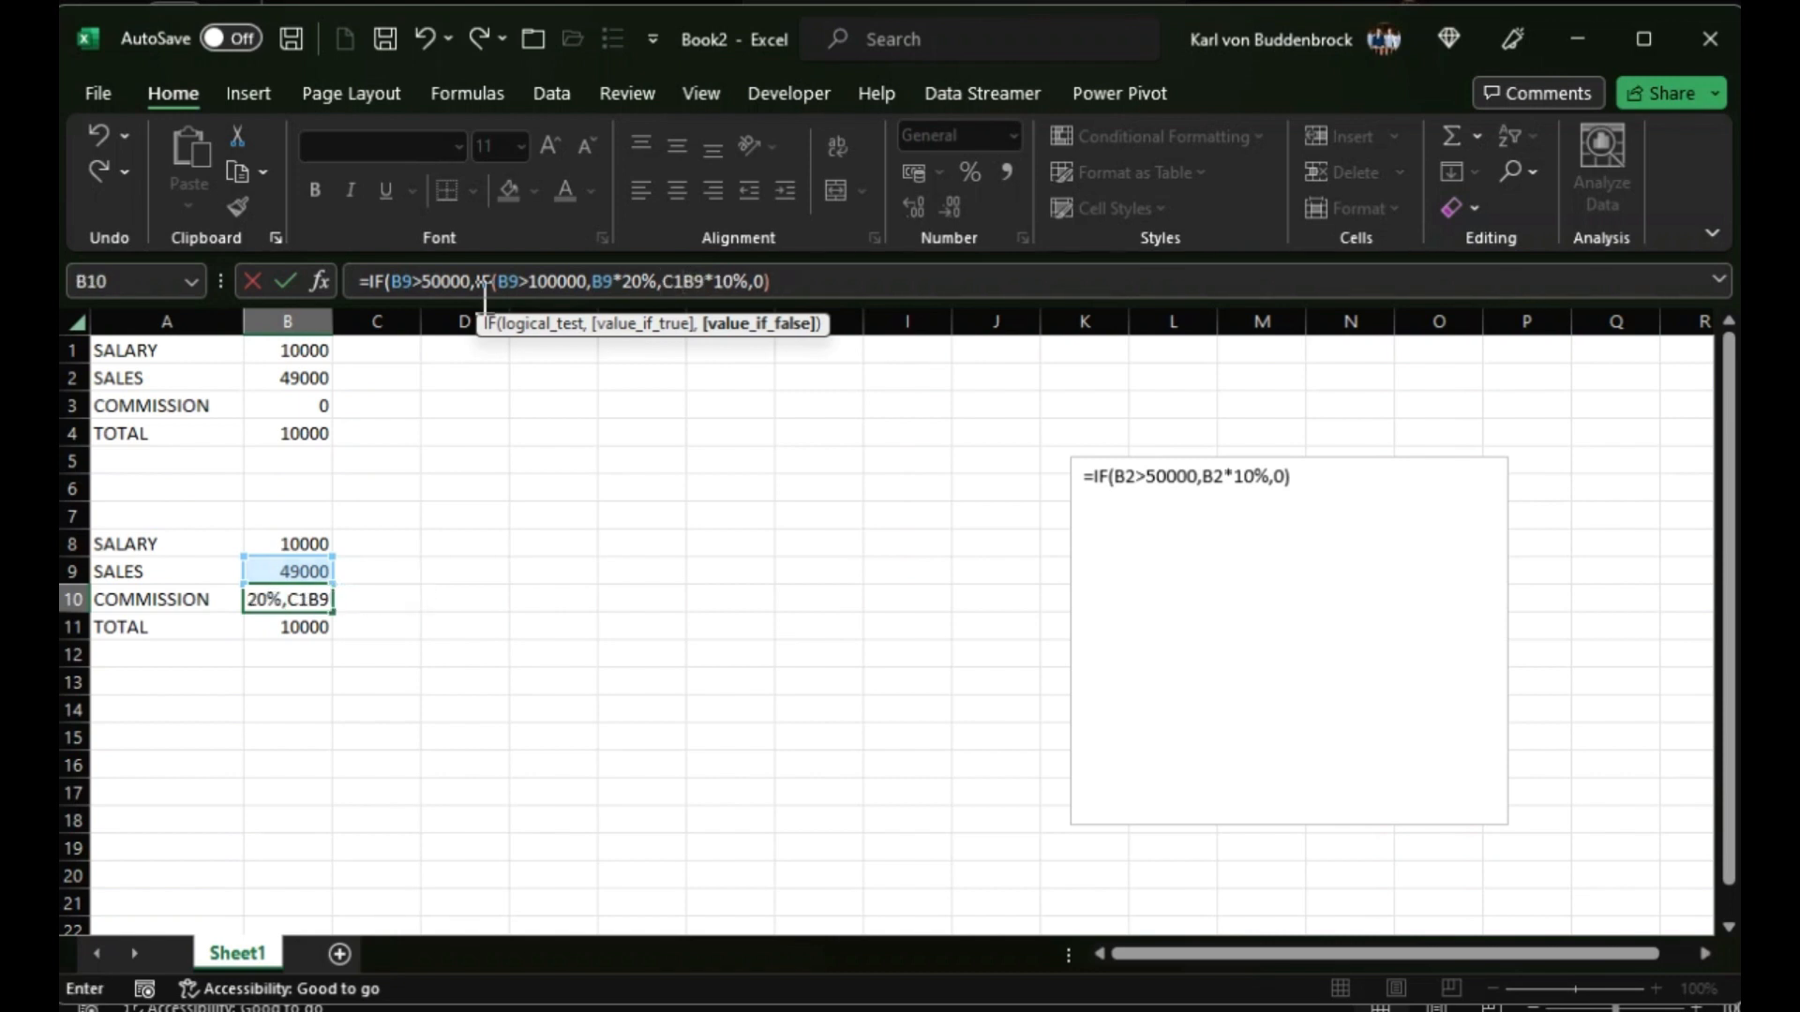
pyautogui.press('BackSpace')
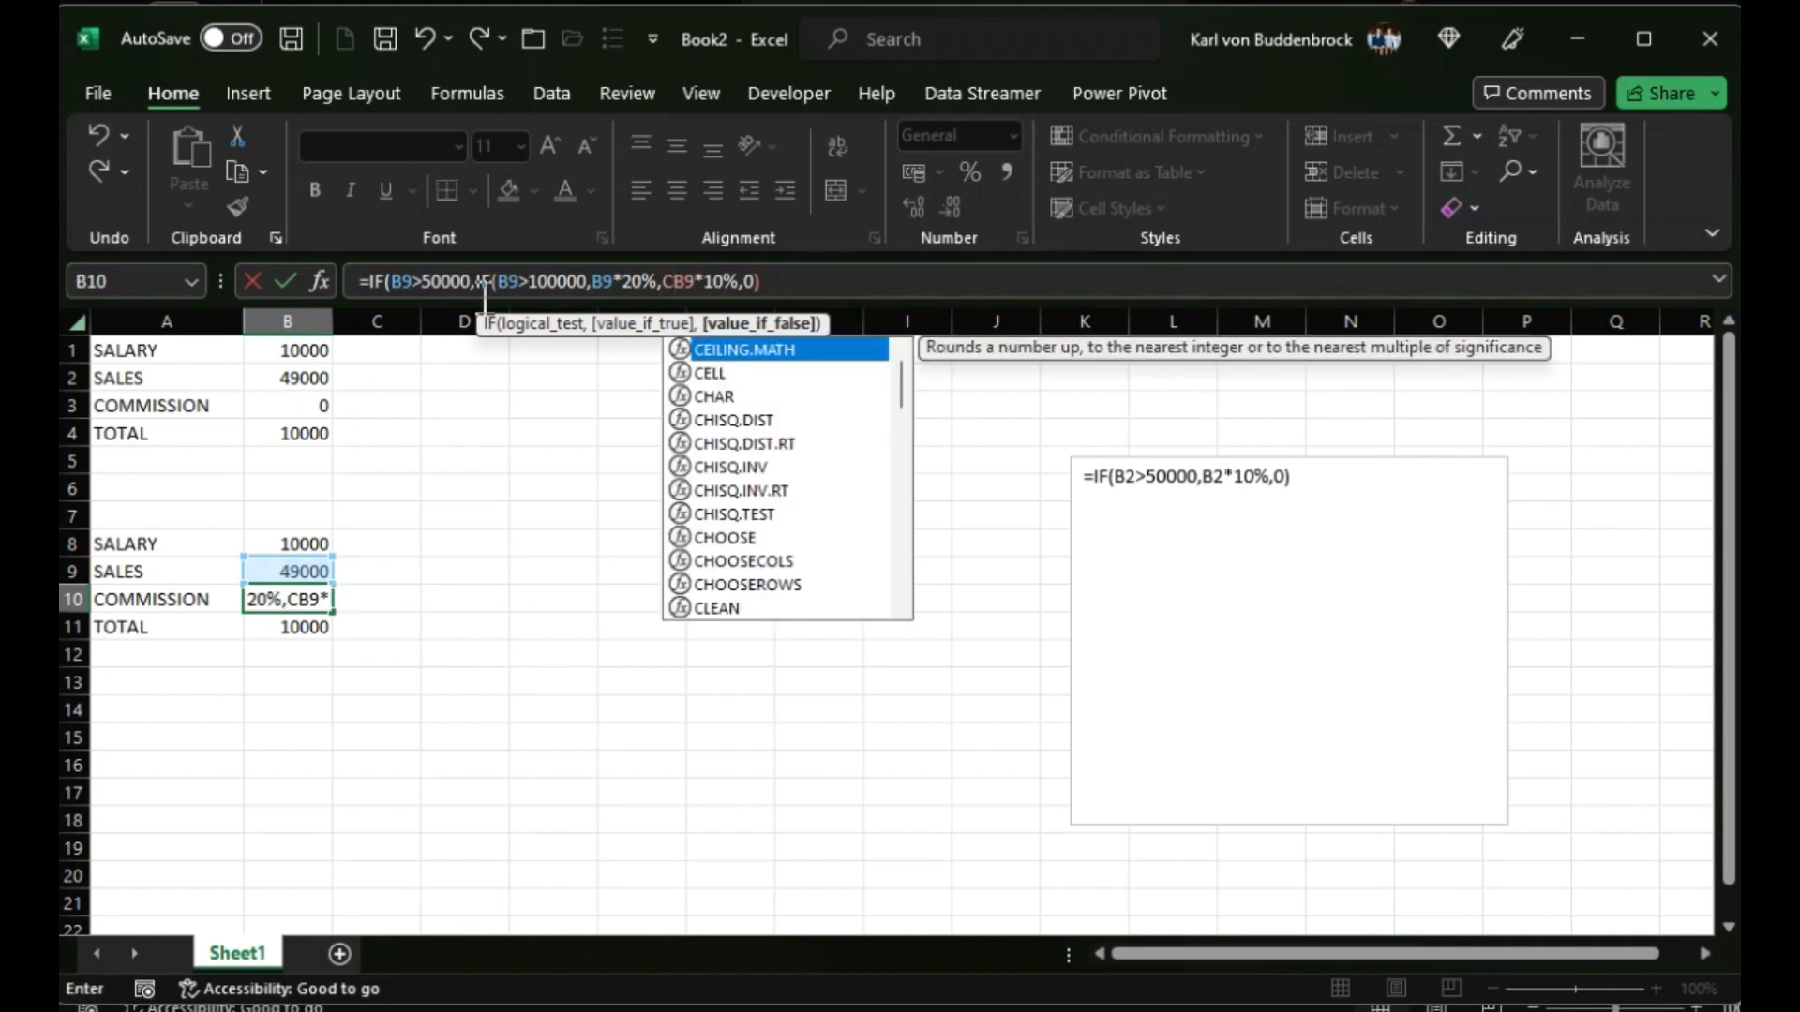
pyautogui.press('BackSpace')
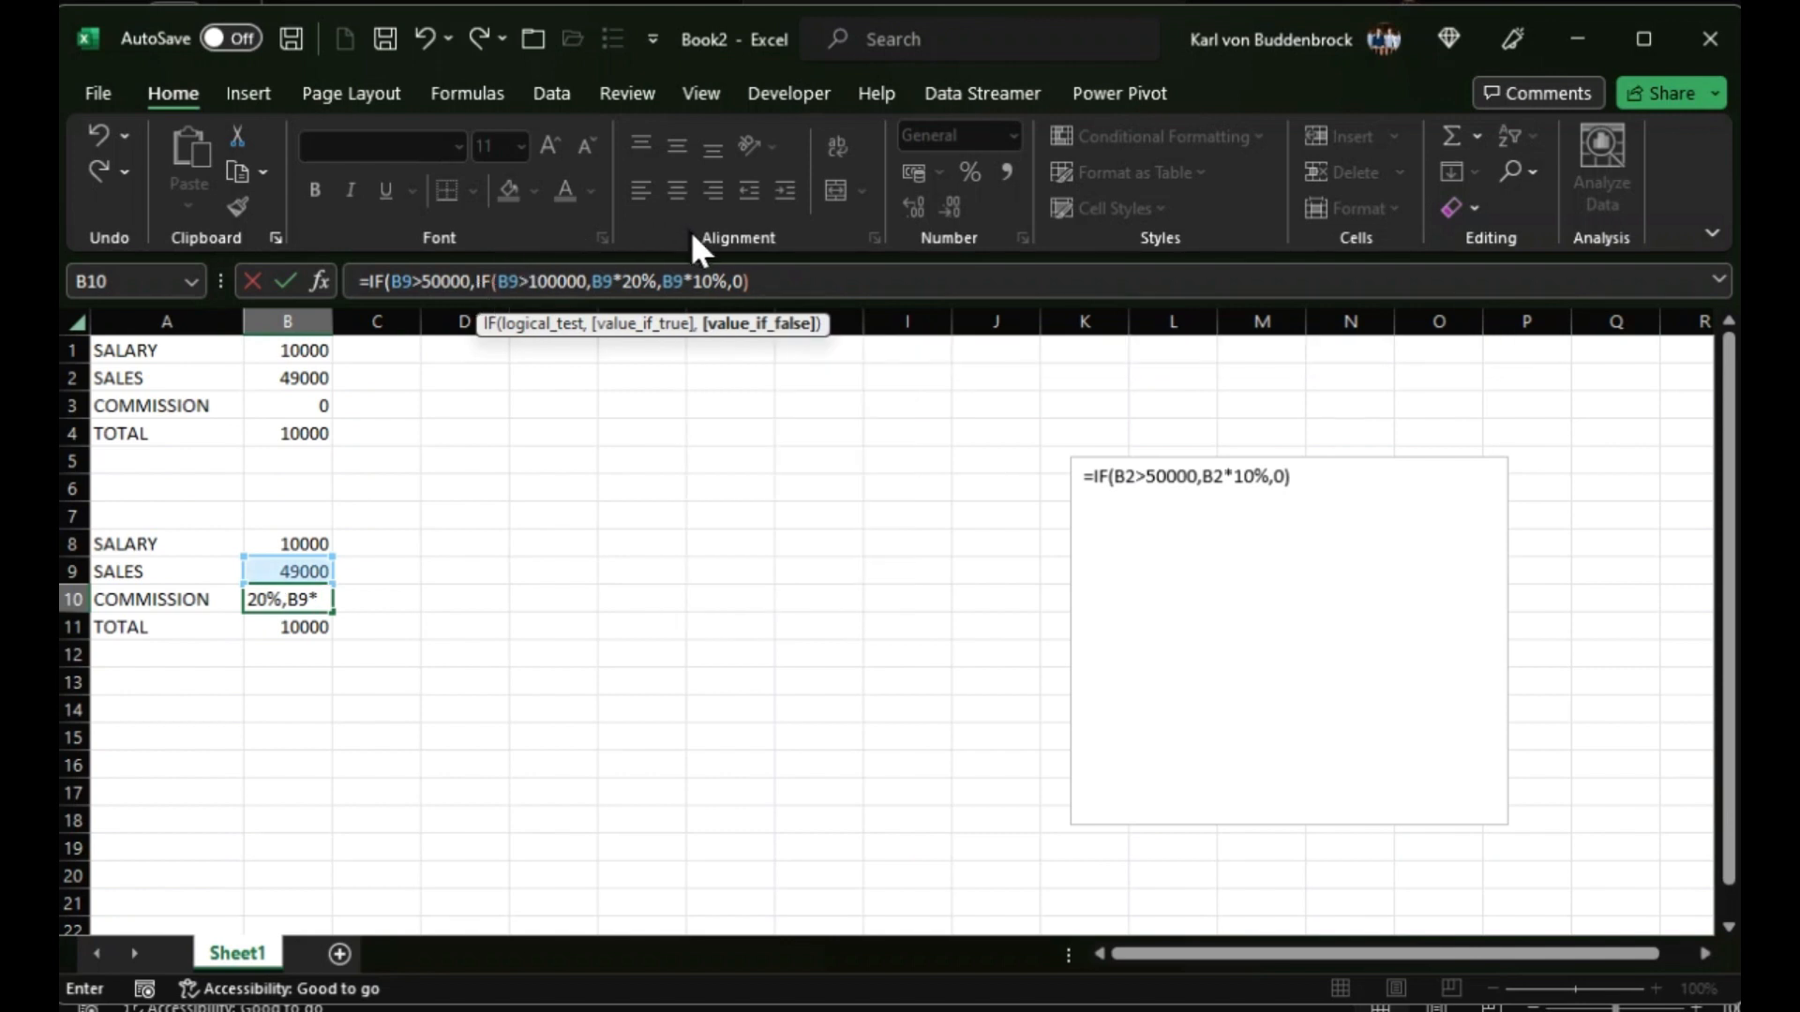
# Close the nested IF after B9*10% and commit the B10 formula as =IF(B9>50000,IF(B9>100000,B9*20%,B9*10%),0).
pyautogui.click(729, 281)
pyautogui.write(')')
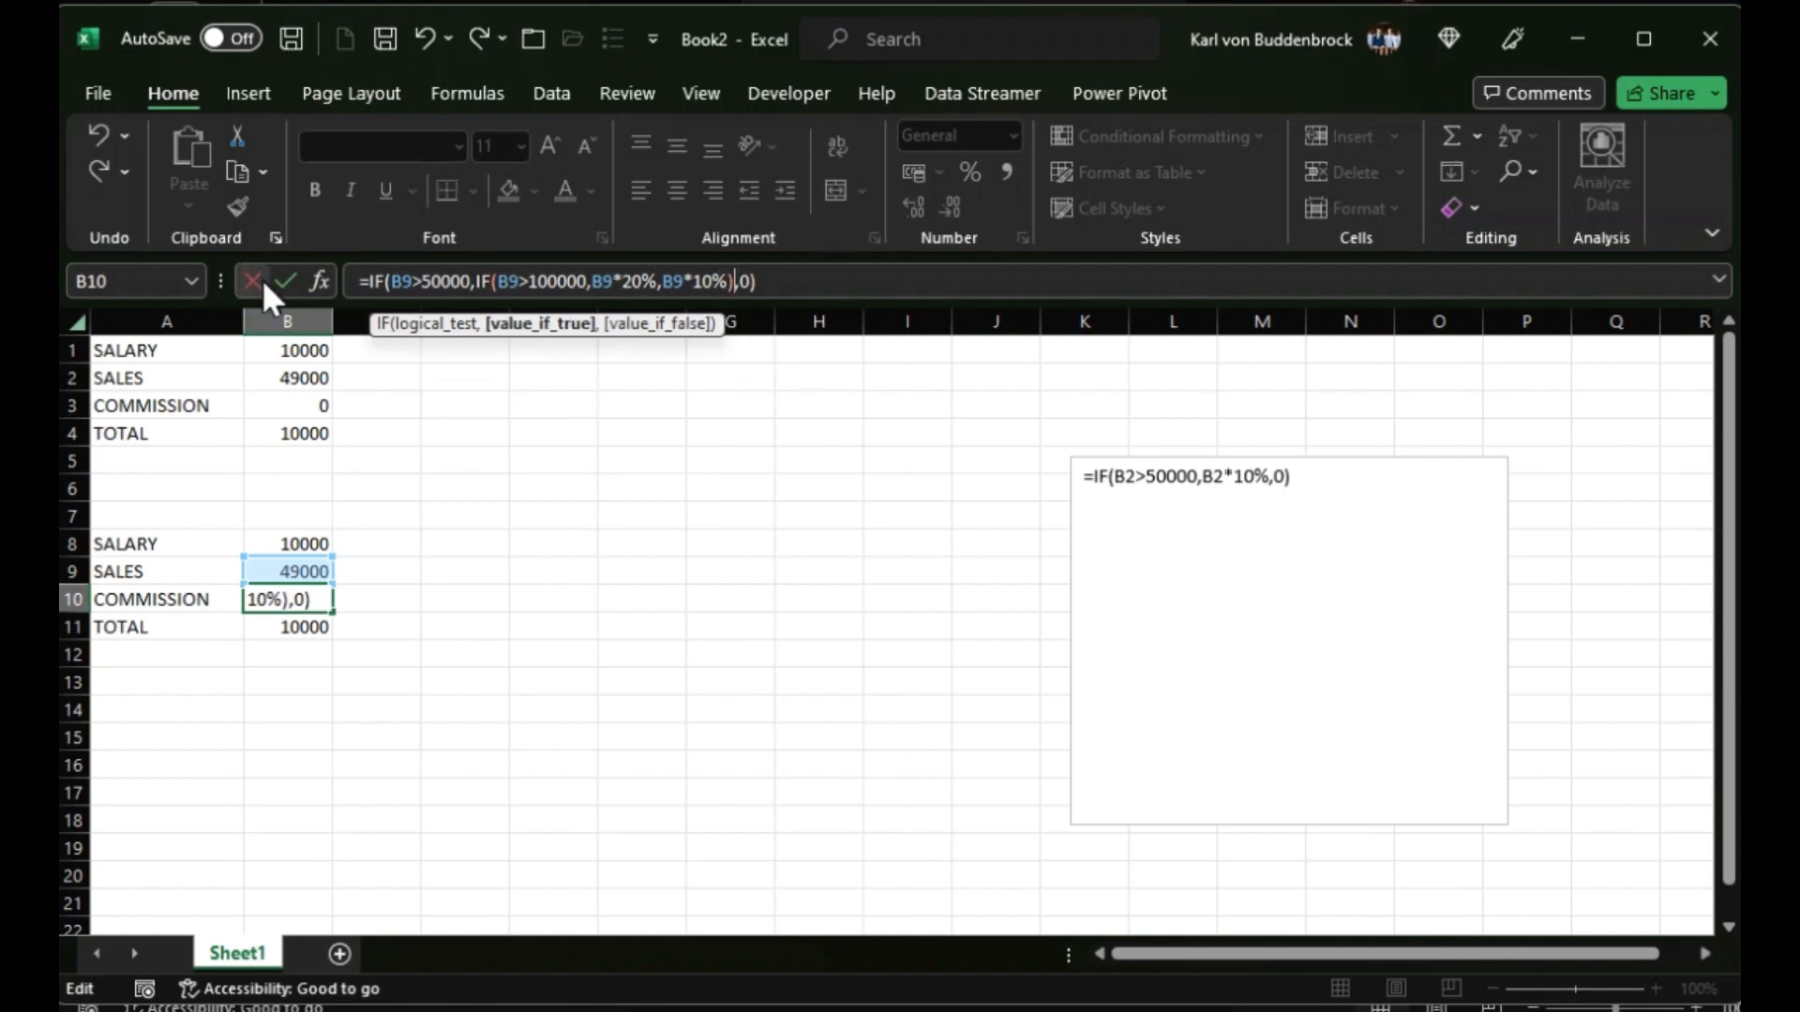
pyautogui.click(289, 276)
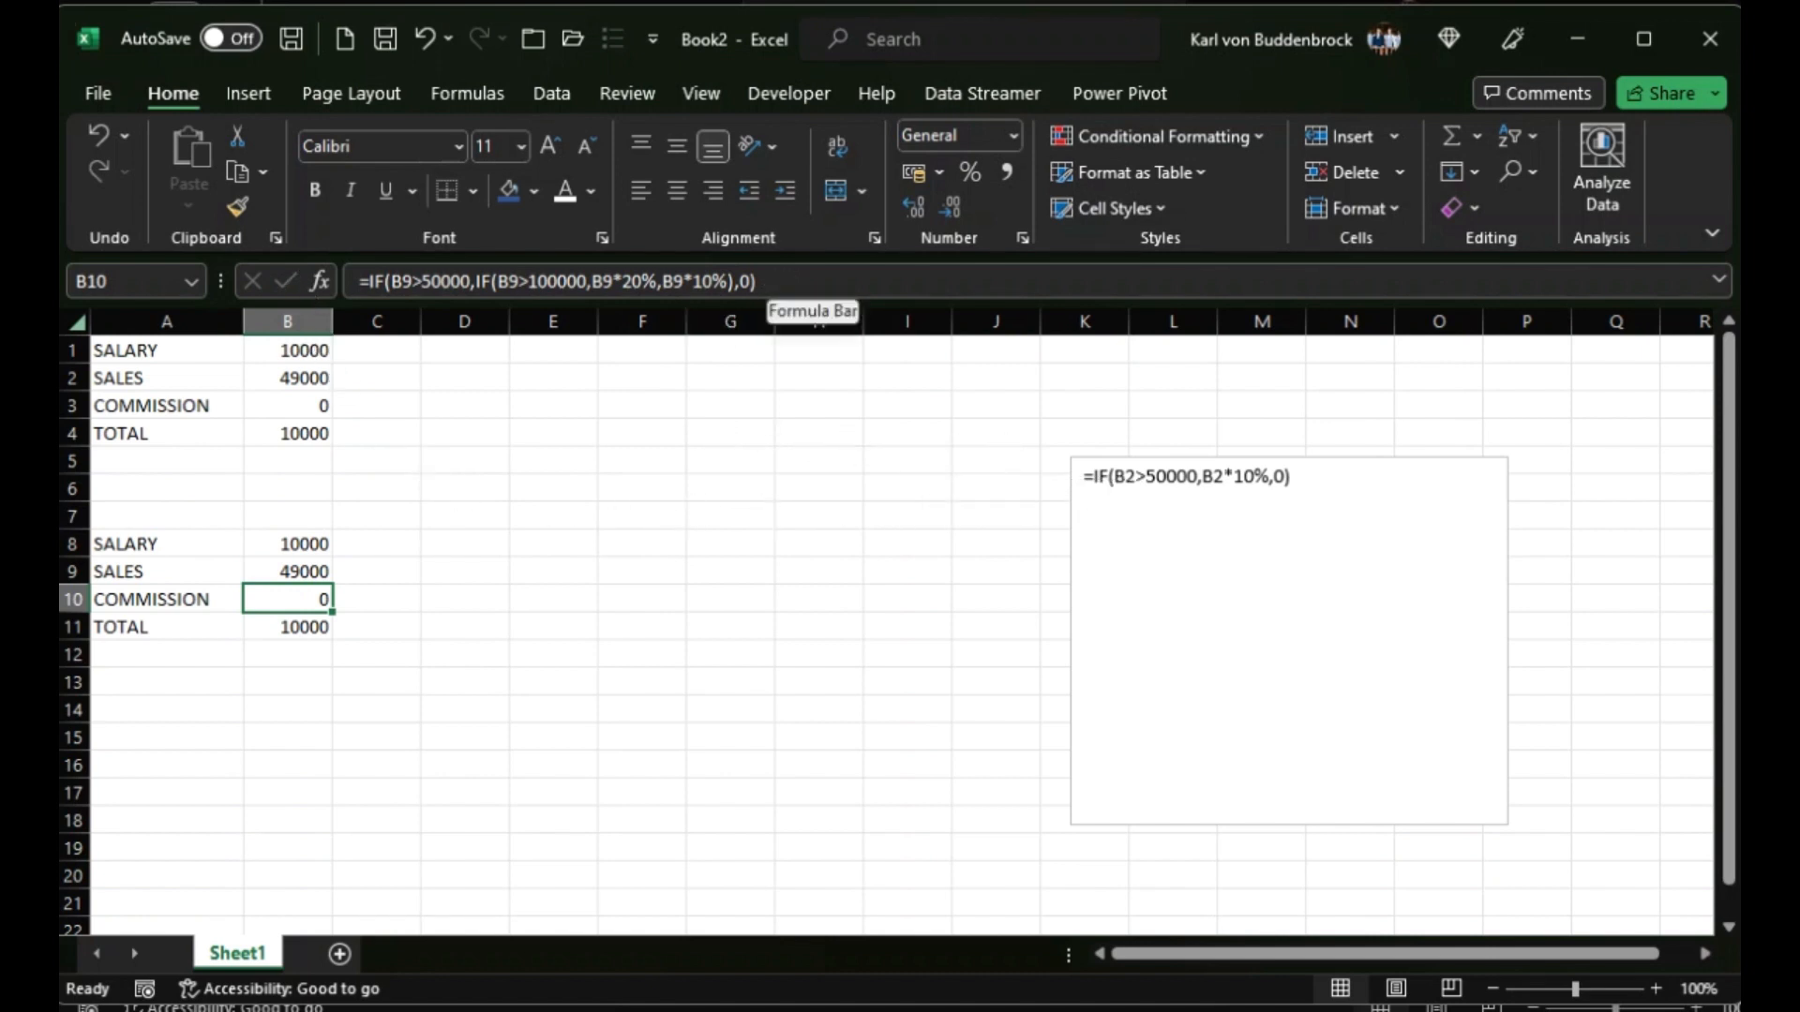
# Copy the nested IF formula text from B10 onto the second line of the text box.
pyautogui.moveTo(761, 281); pyautogui.dragTo(336, 287)
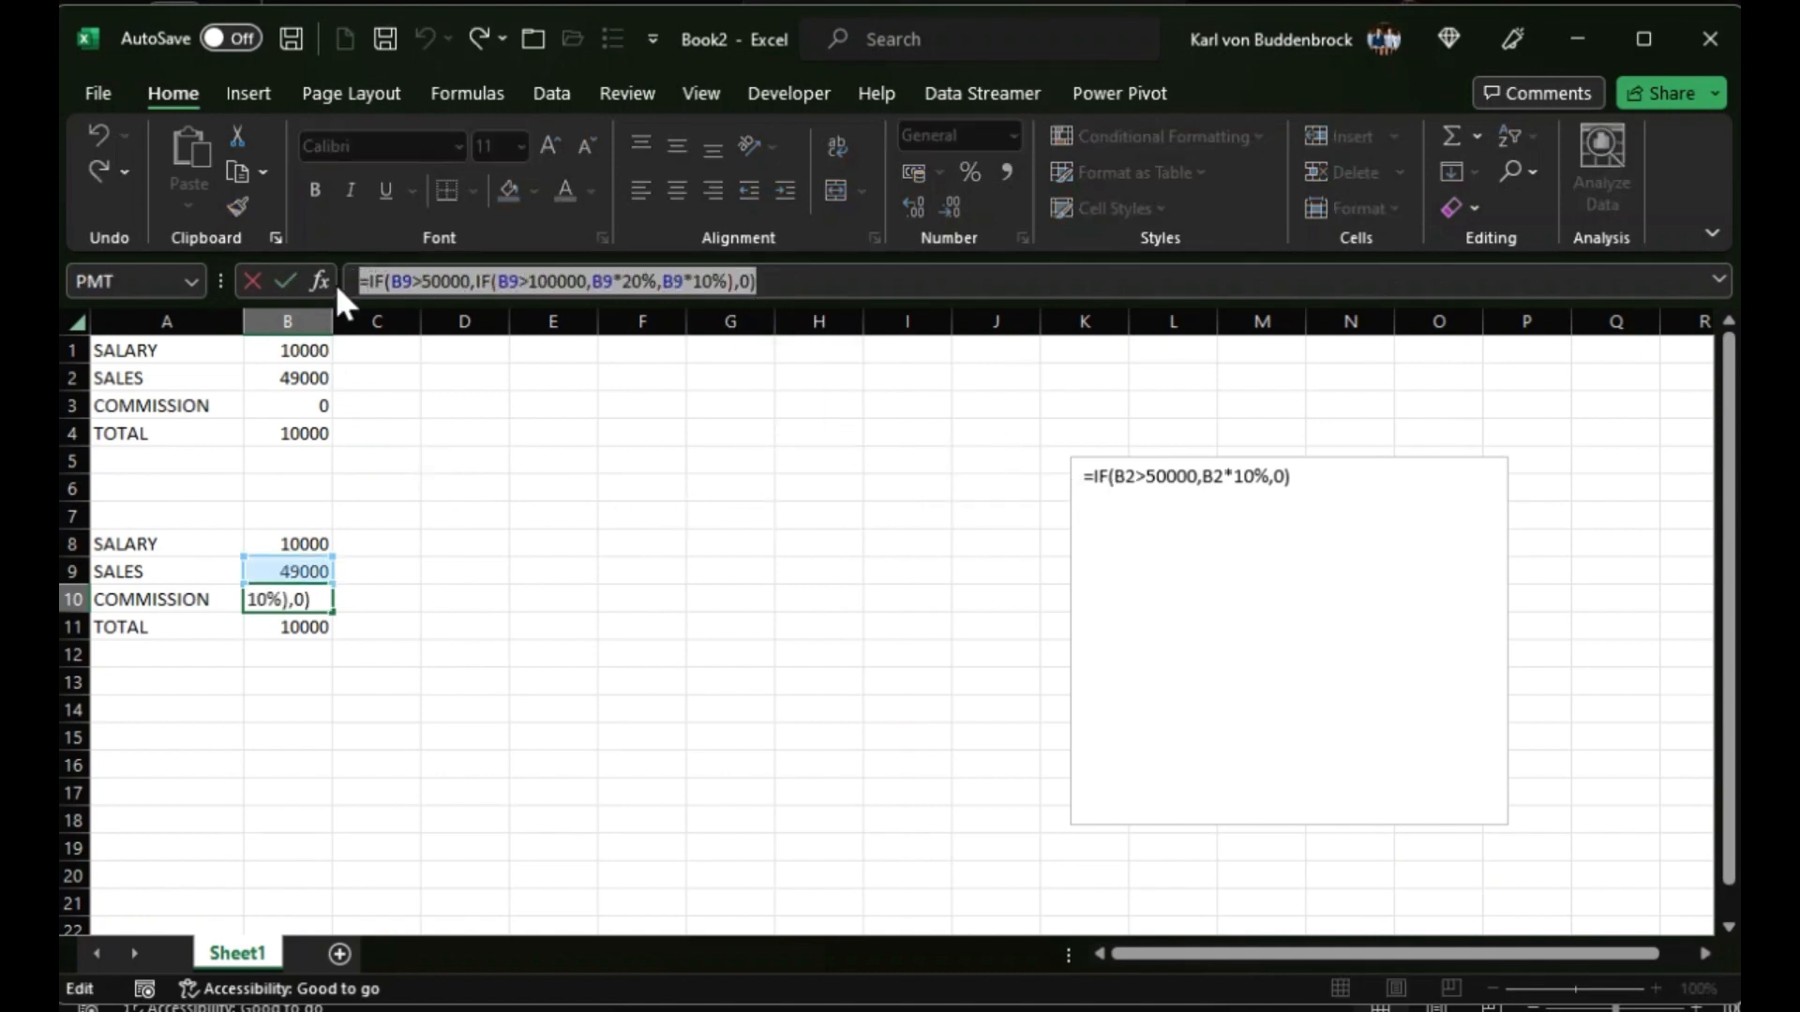
pyautogui.hotkey('ctrl', 'c')
pyautogui.click(1381, 479)
pyautogui.hotkey('ctrl', 'v')
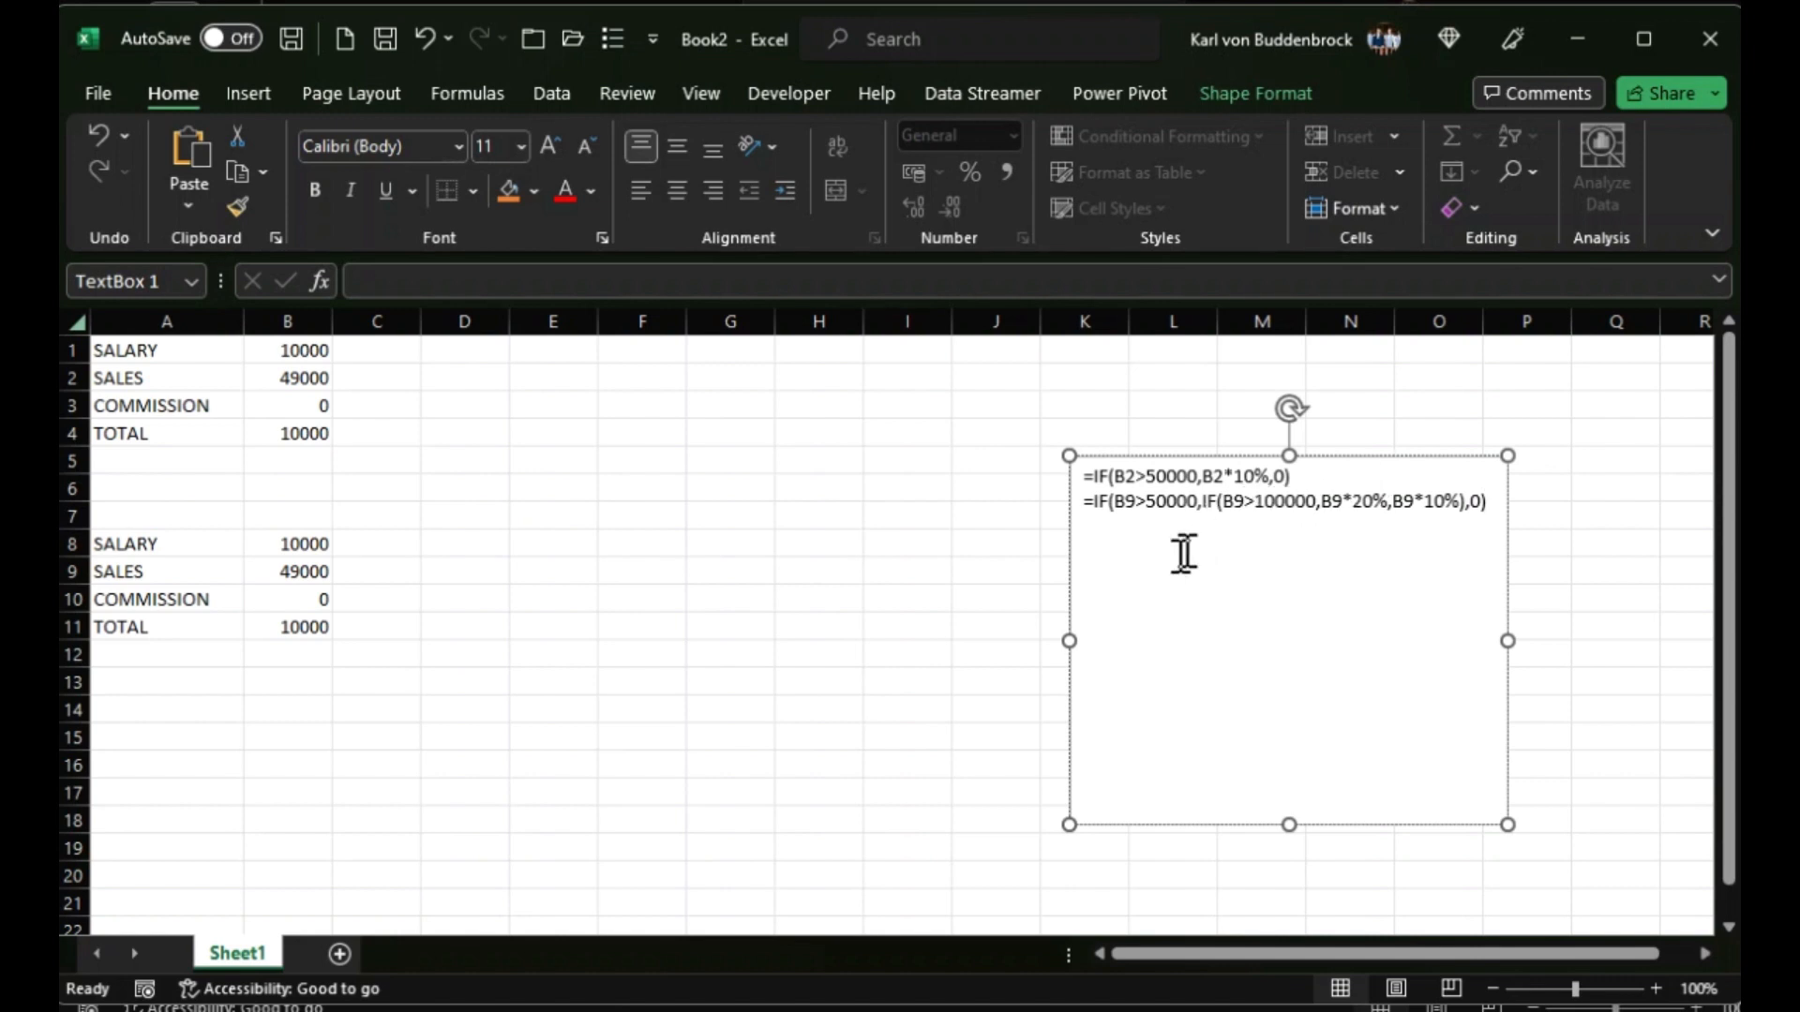
# Enter 101000 as the sales amount in B9 to test the nested commission formula.
pyautogui.click(291, 600)
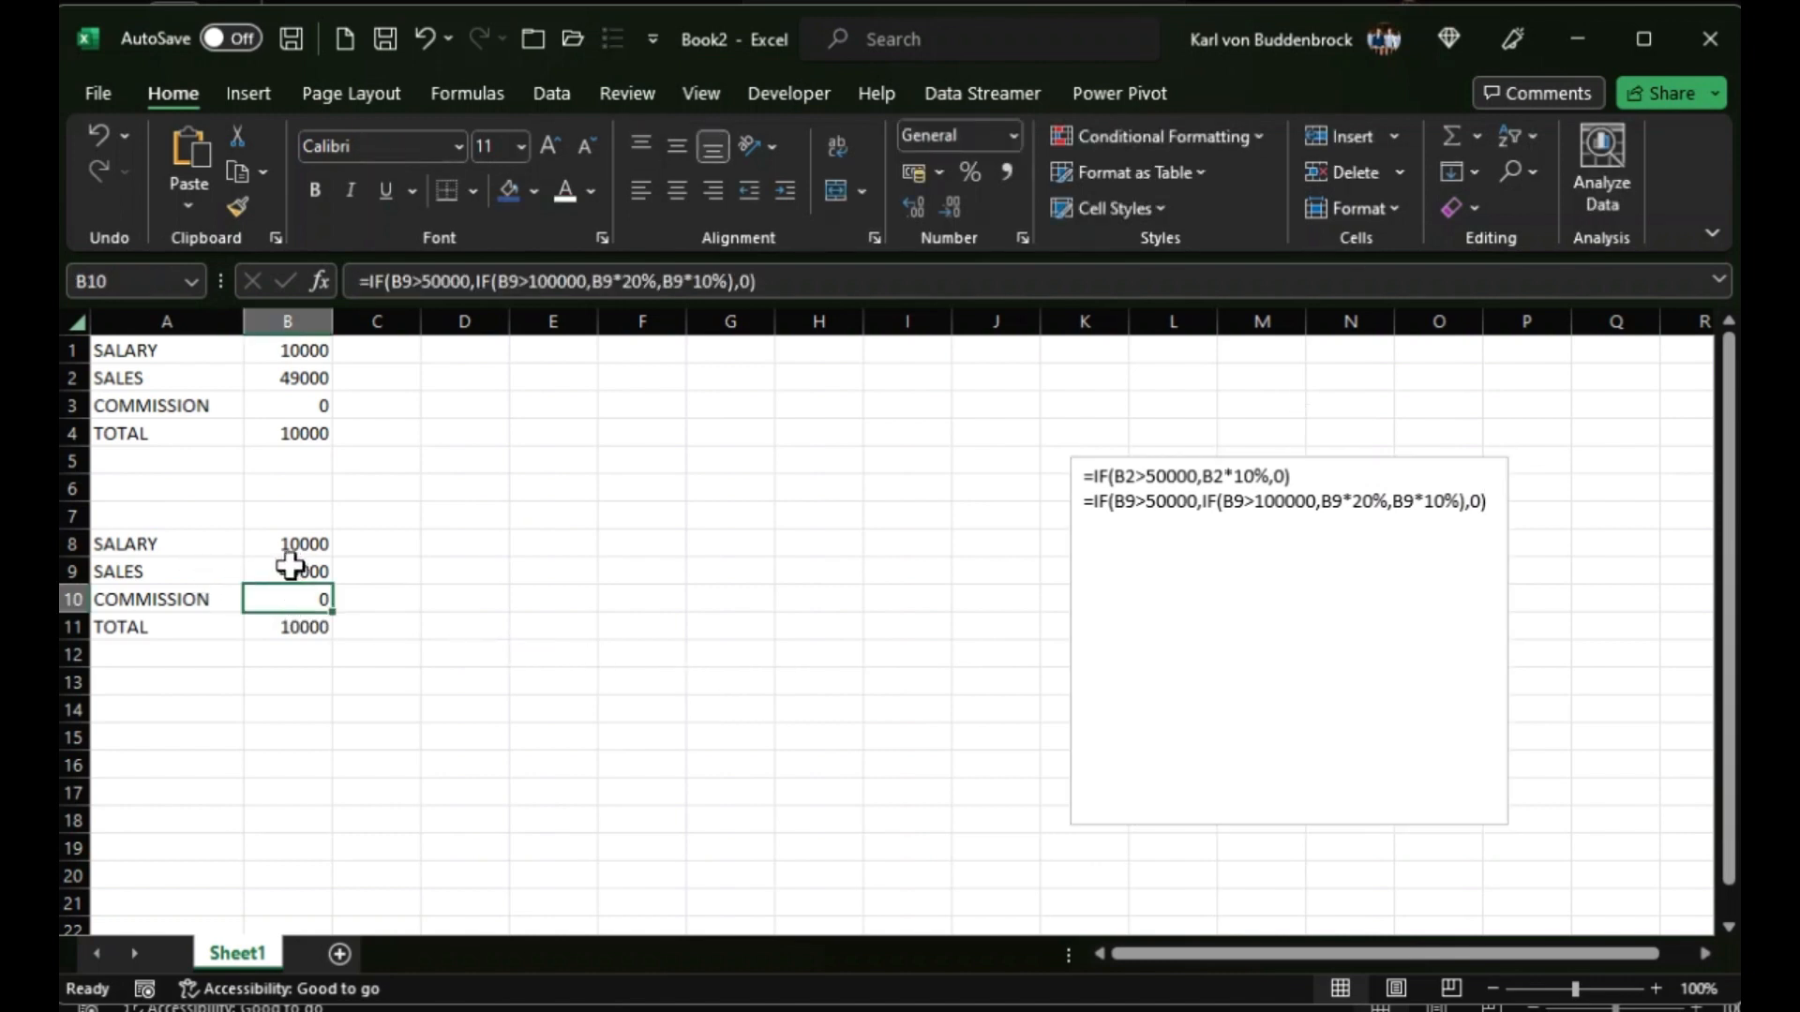
pyautogui.click(290, 568)
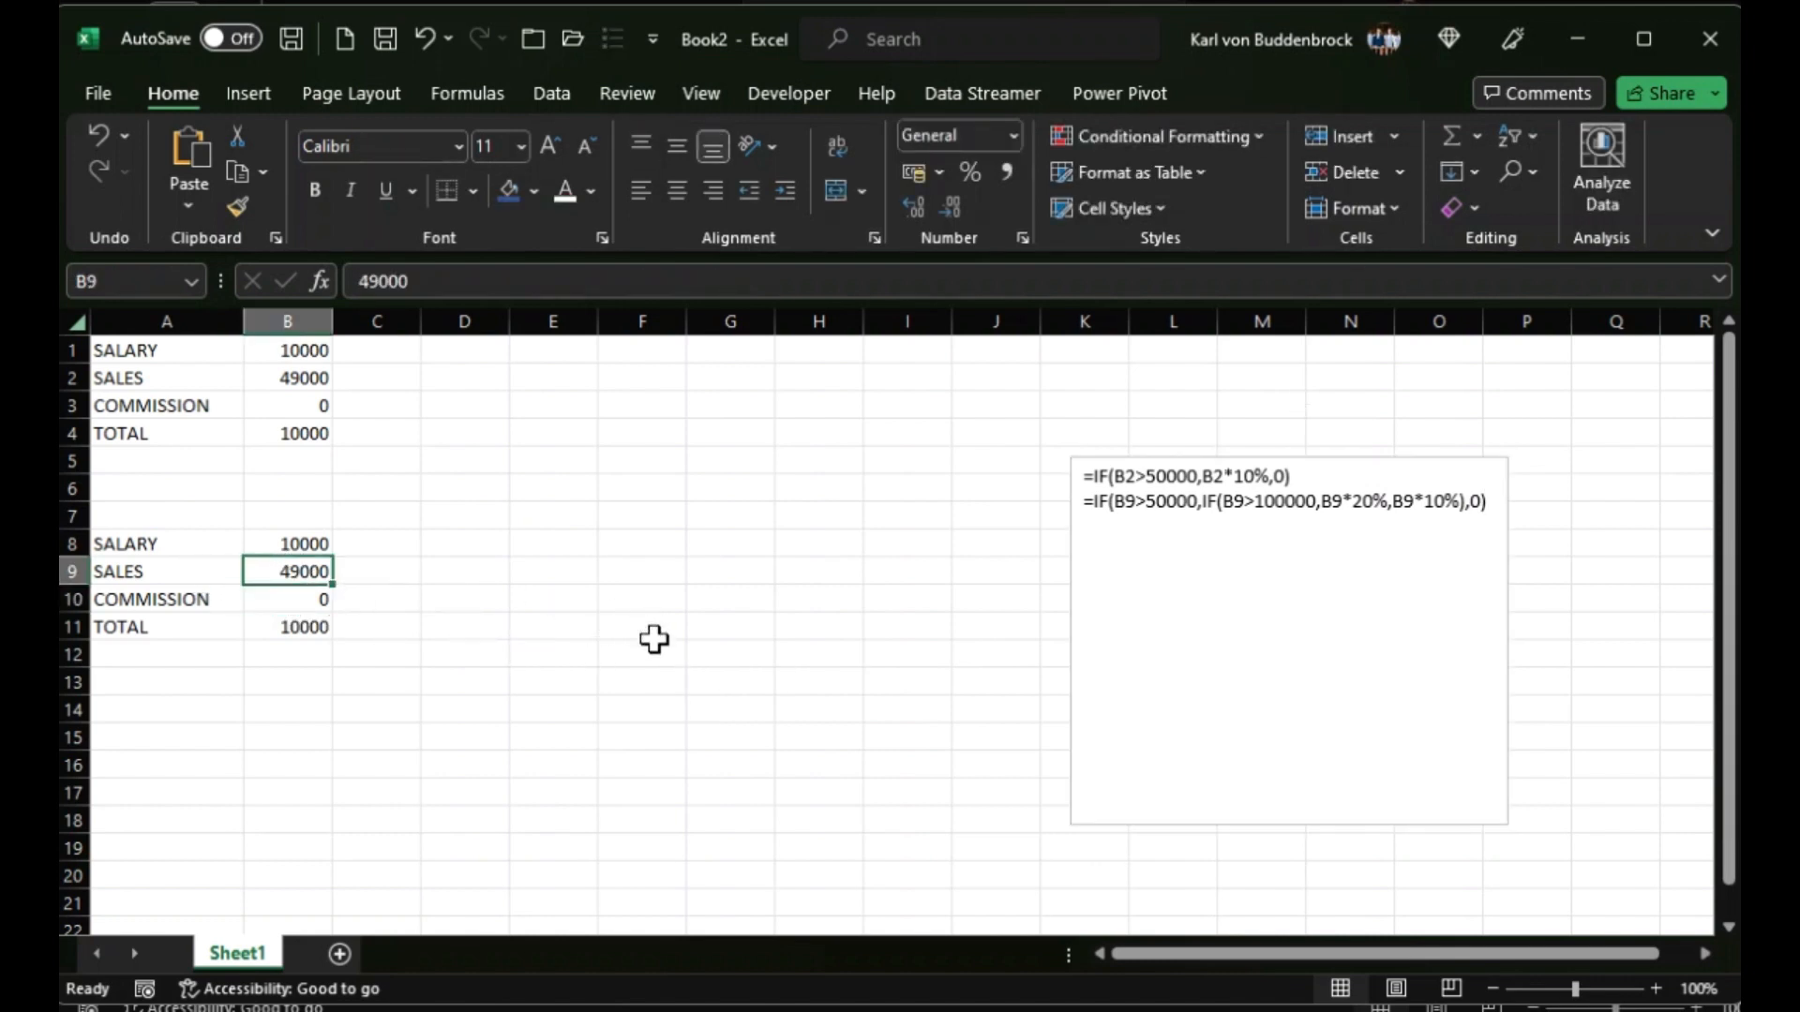
pyautogui.write('5101000')
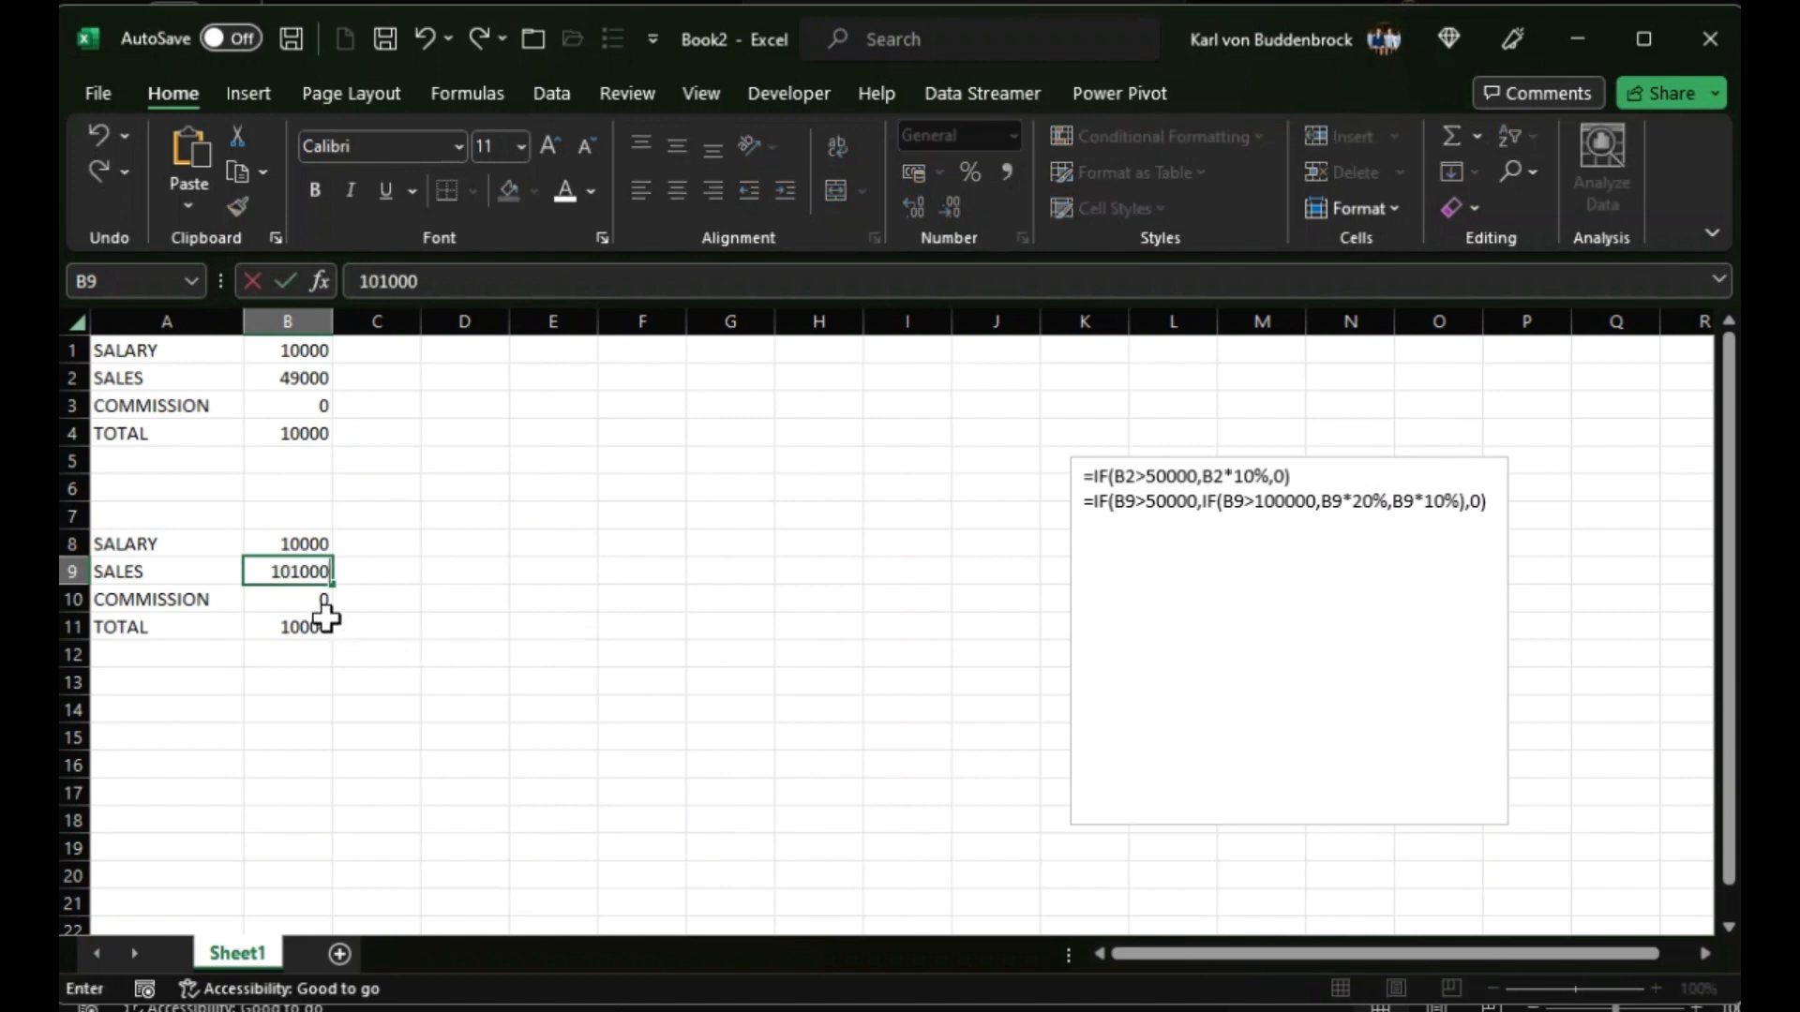
pyautogui.press('Return')
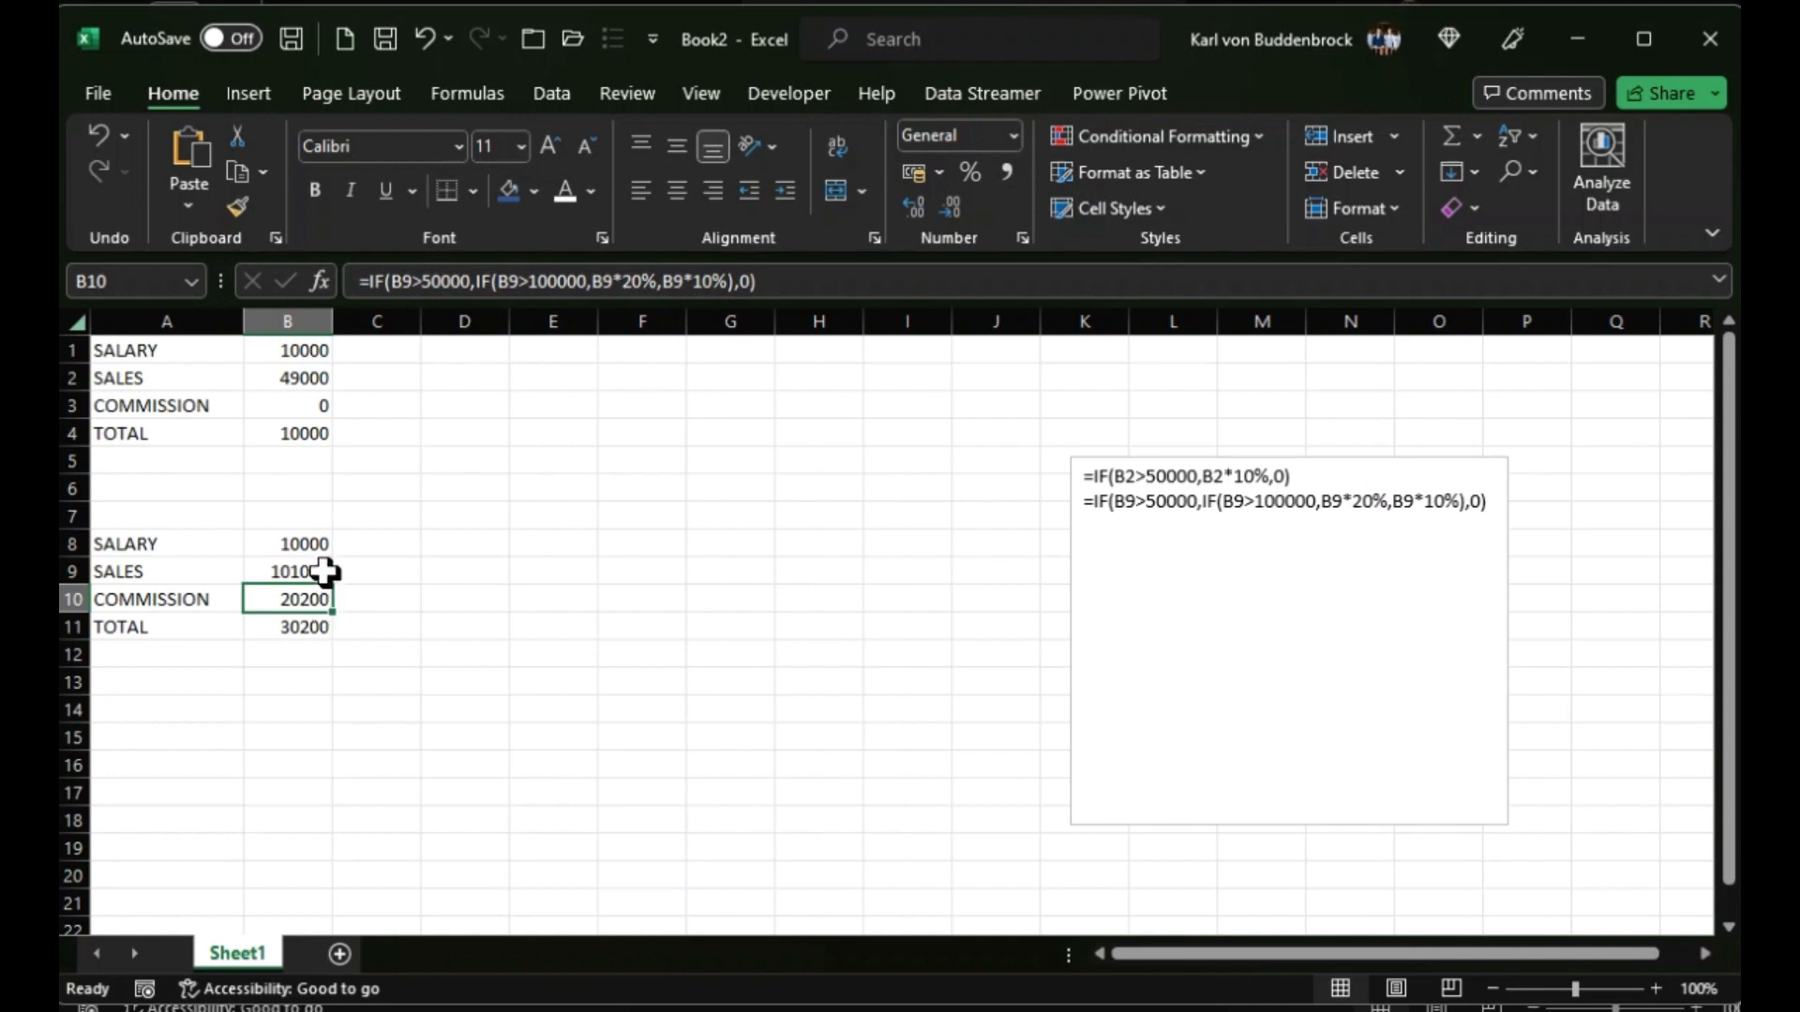
# Set the sales amount in B9 to 99000 to test the 10% commission tier.
pyautogui.click(323, 571)
pyautogui.write('99000')
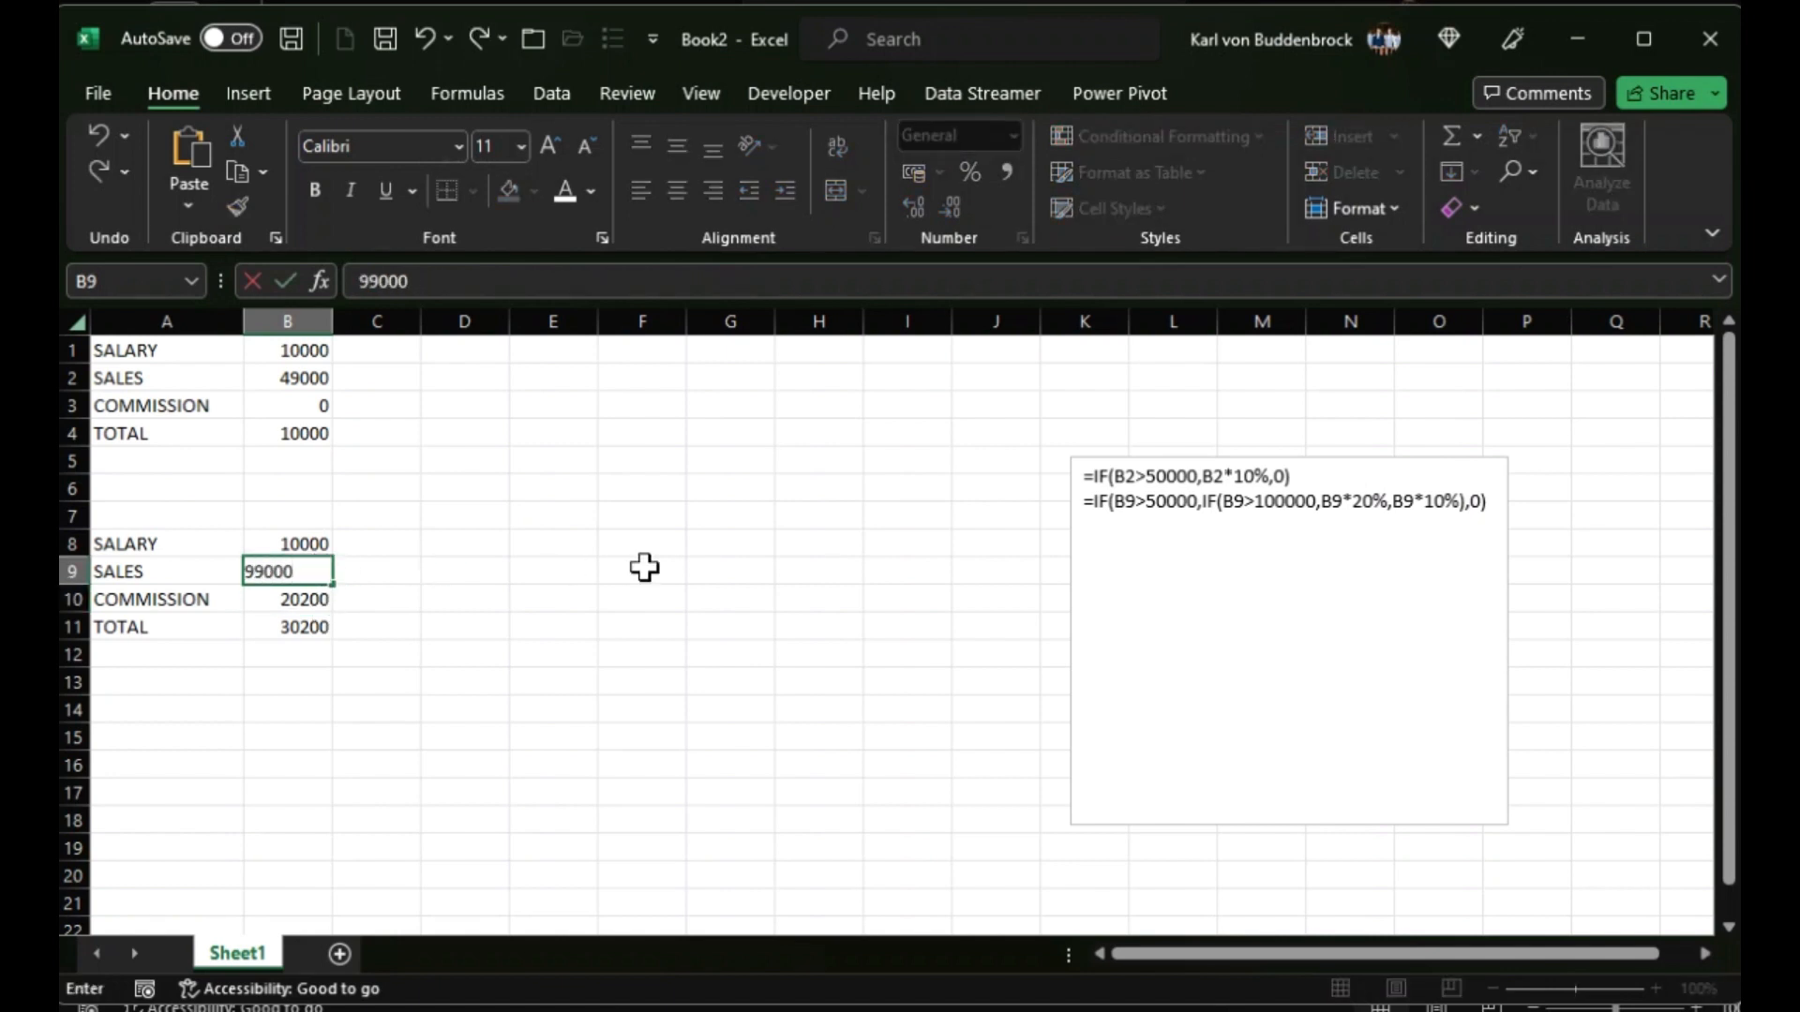
pyautogui.press('Return')
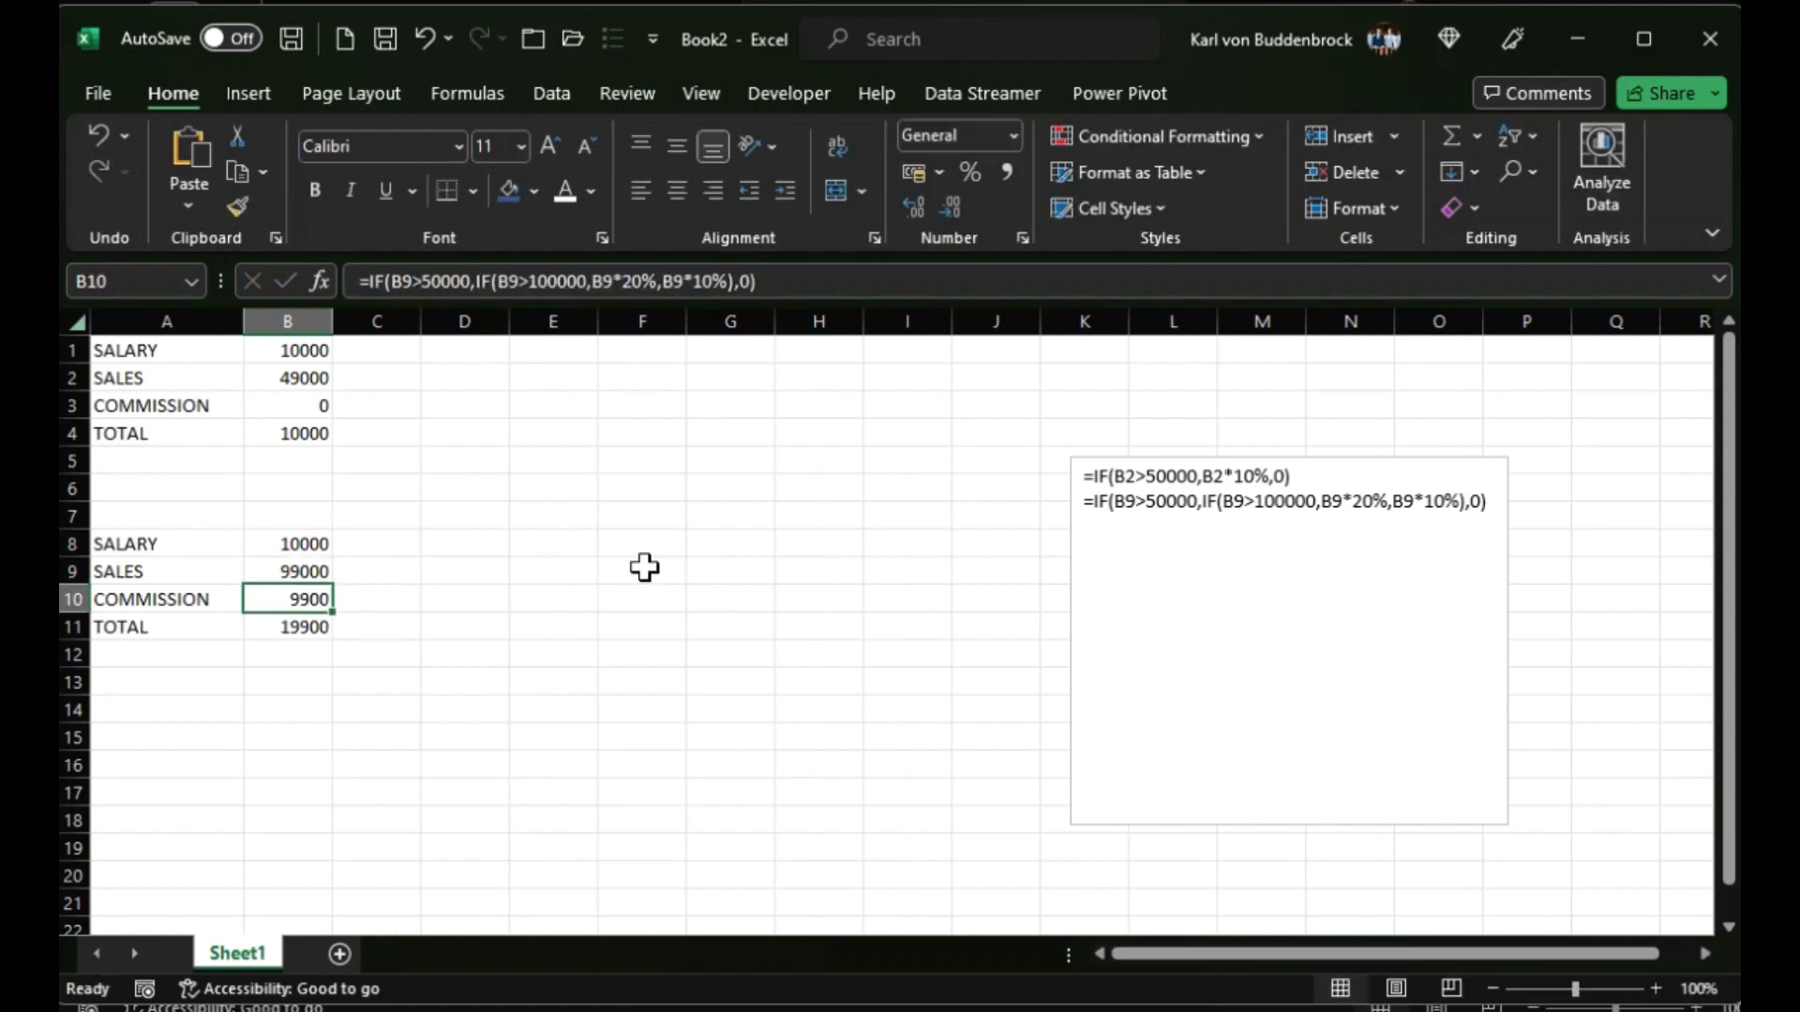